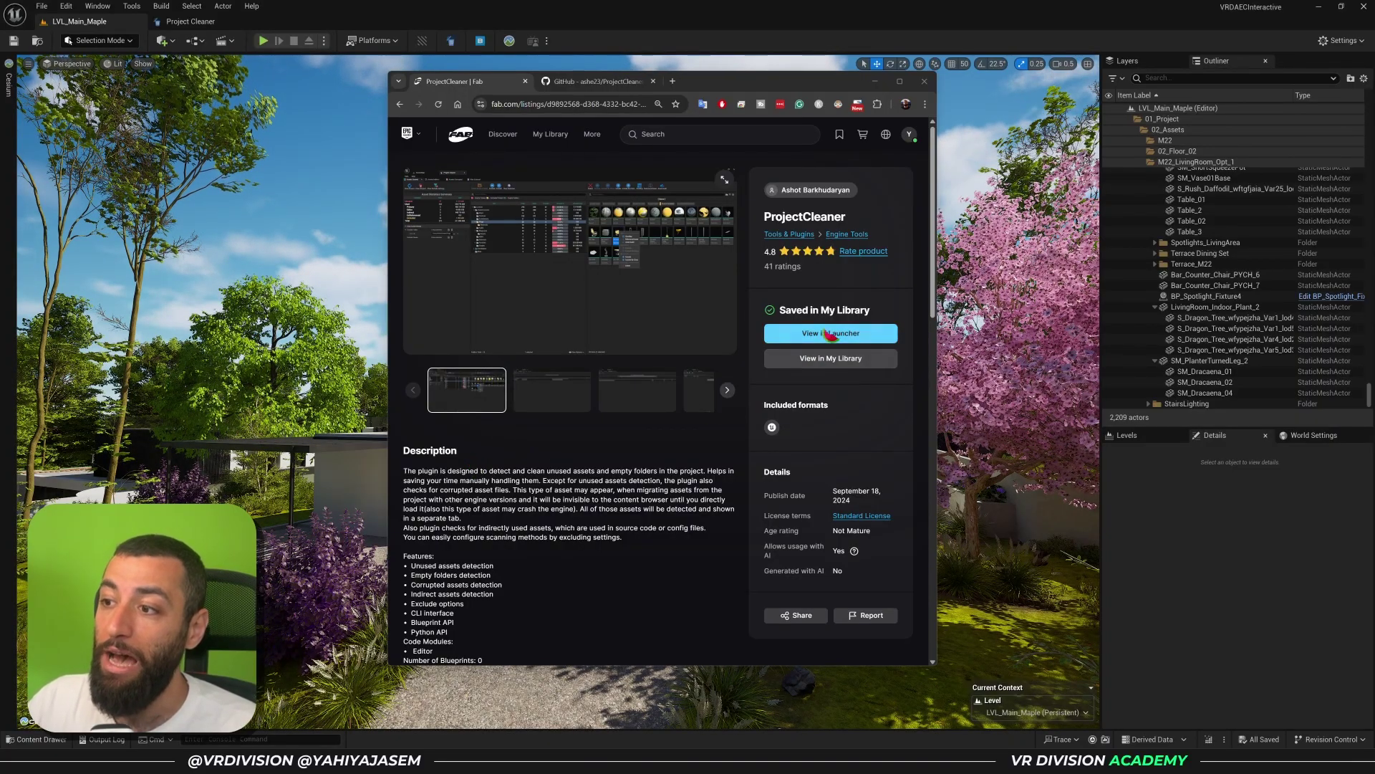
# Try installing ProjectCleaner from the Fab Library, dismiss the already-installed notice, and close the launcher.
pyautogui.click(874, 80)
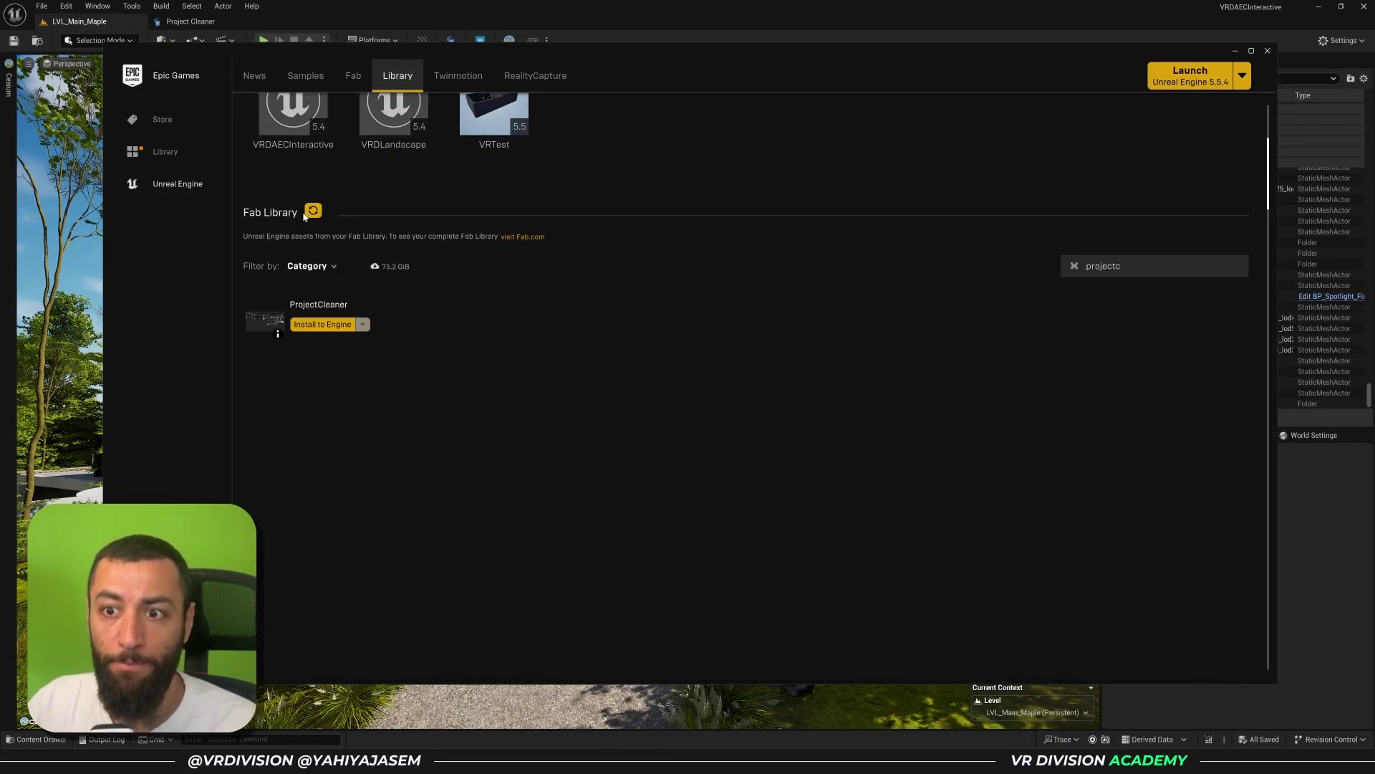
pyautogui.moveTo(1125, 266); pyautogui.dragTo(993, 257)
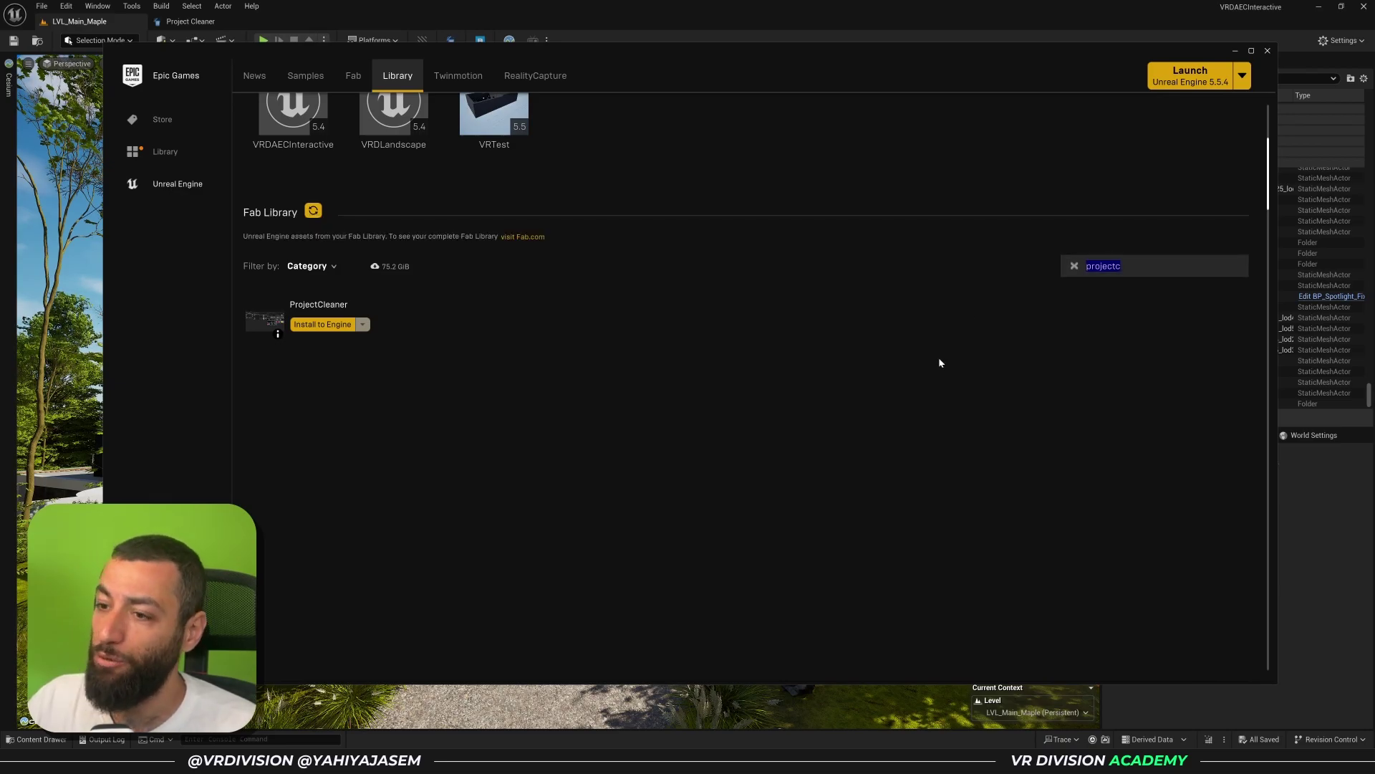
pyautogui.click(319, 326)
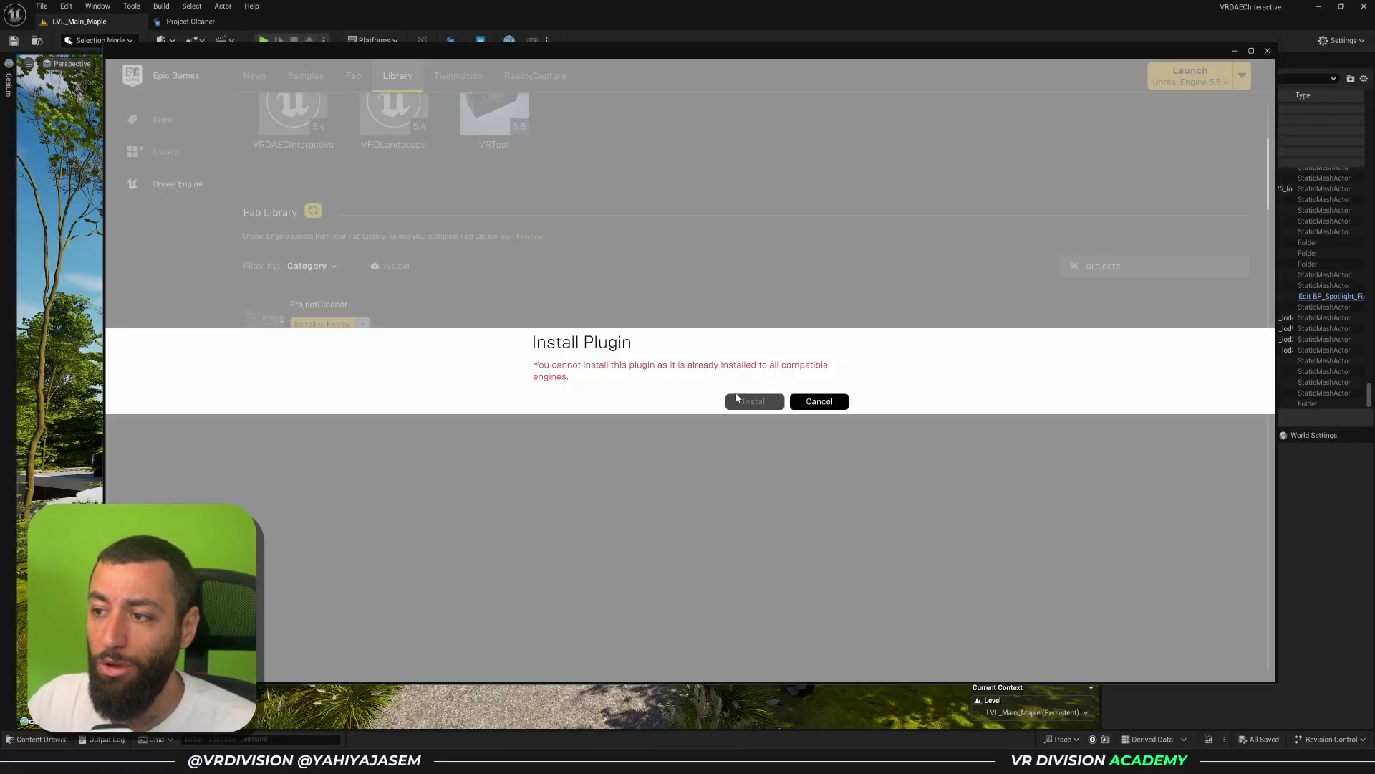
pyautogui.click(814, 404)
pyautogui.click(437, 10)
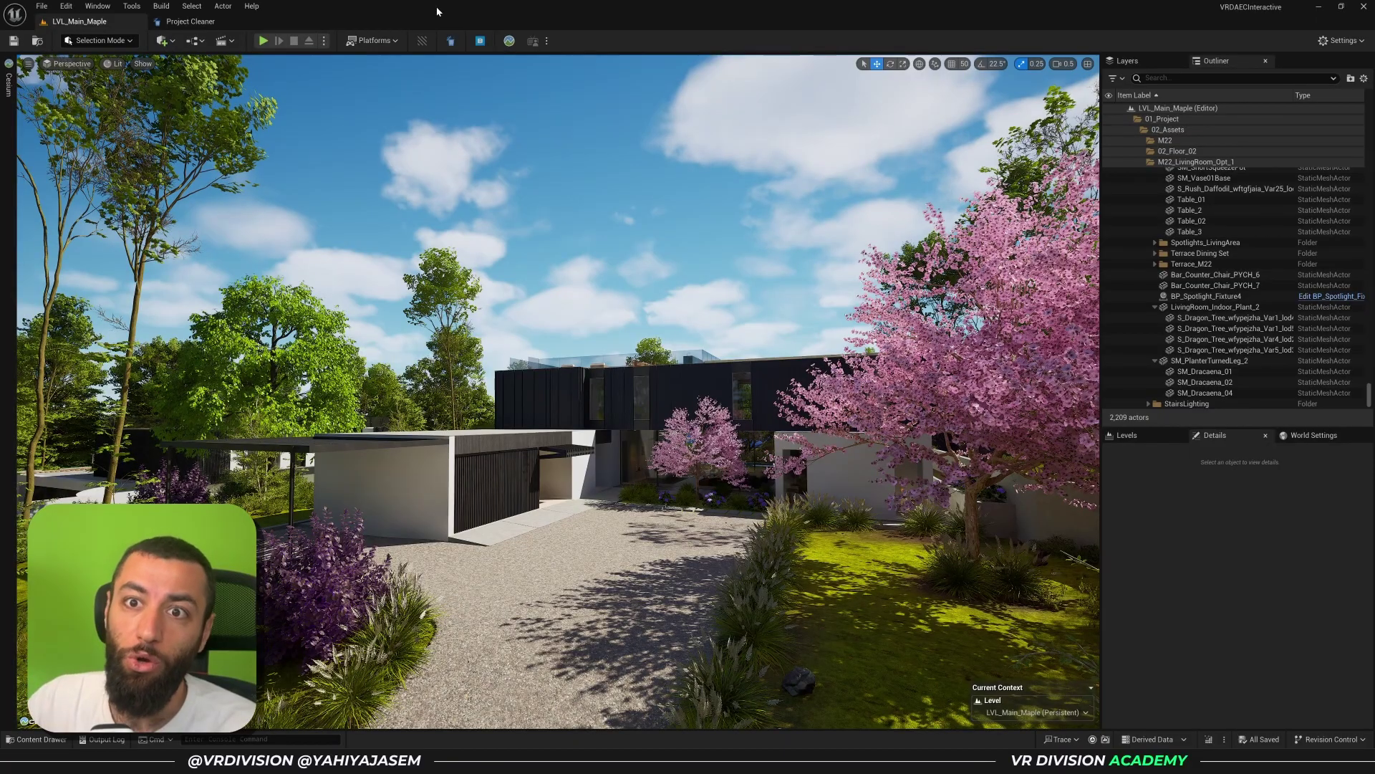
pyautogui.click(66, 6)
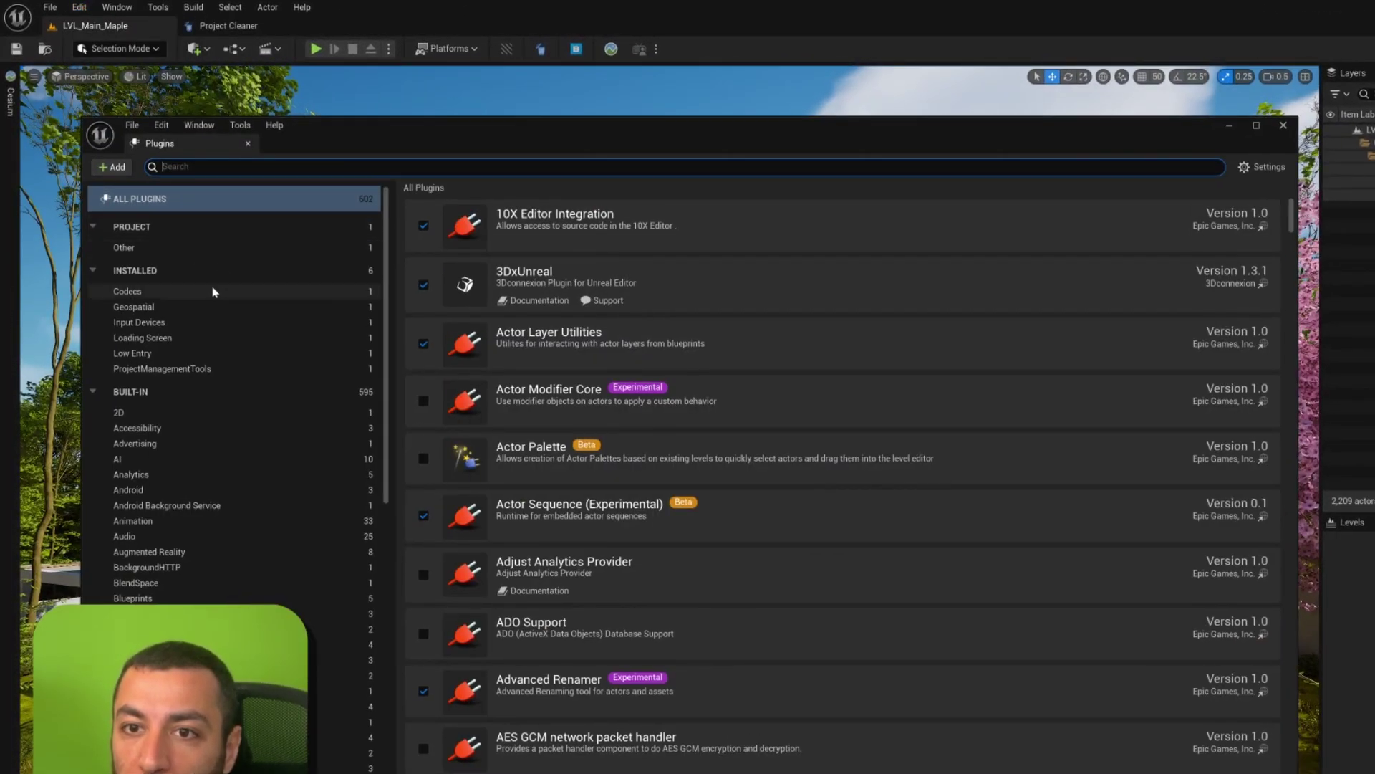
pyautogui.write('search')
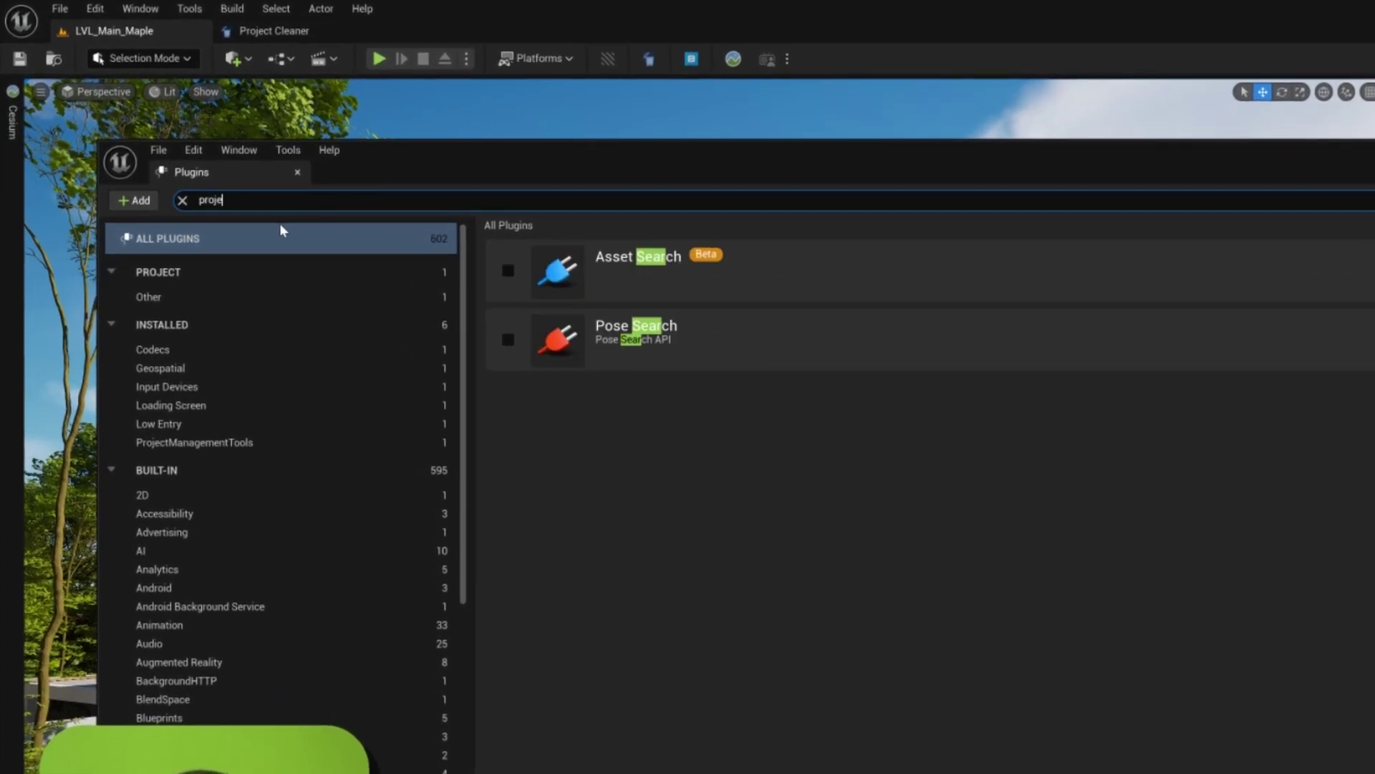
pyautogui.hotkey('ctrl', 'a')
pyautogui.write('project cleaner')
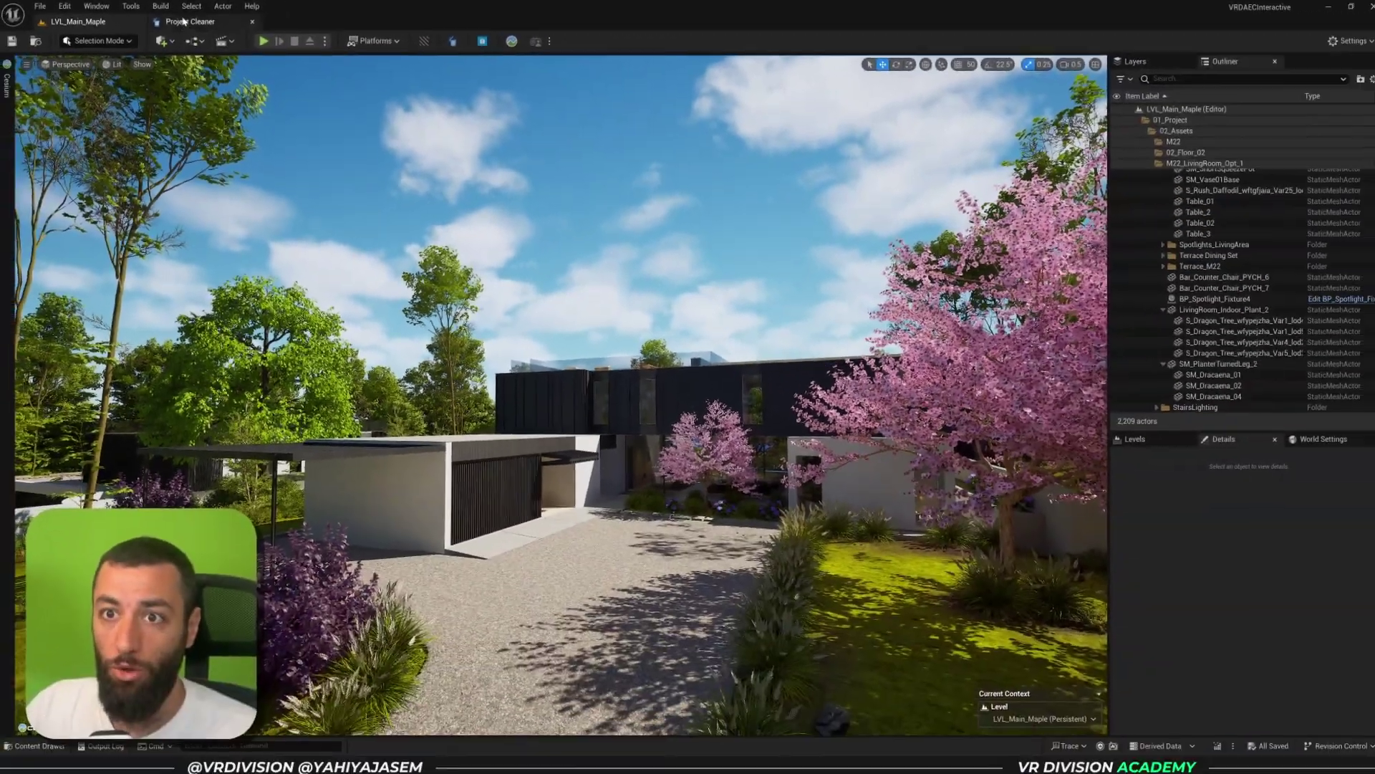
# Open Project Cleaner, check the Assets Indirect, Assets Corrupted and Files External tabs, then return to Assets Unused.
pyautogui.click(685, 84)
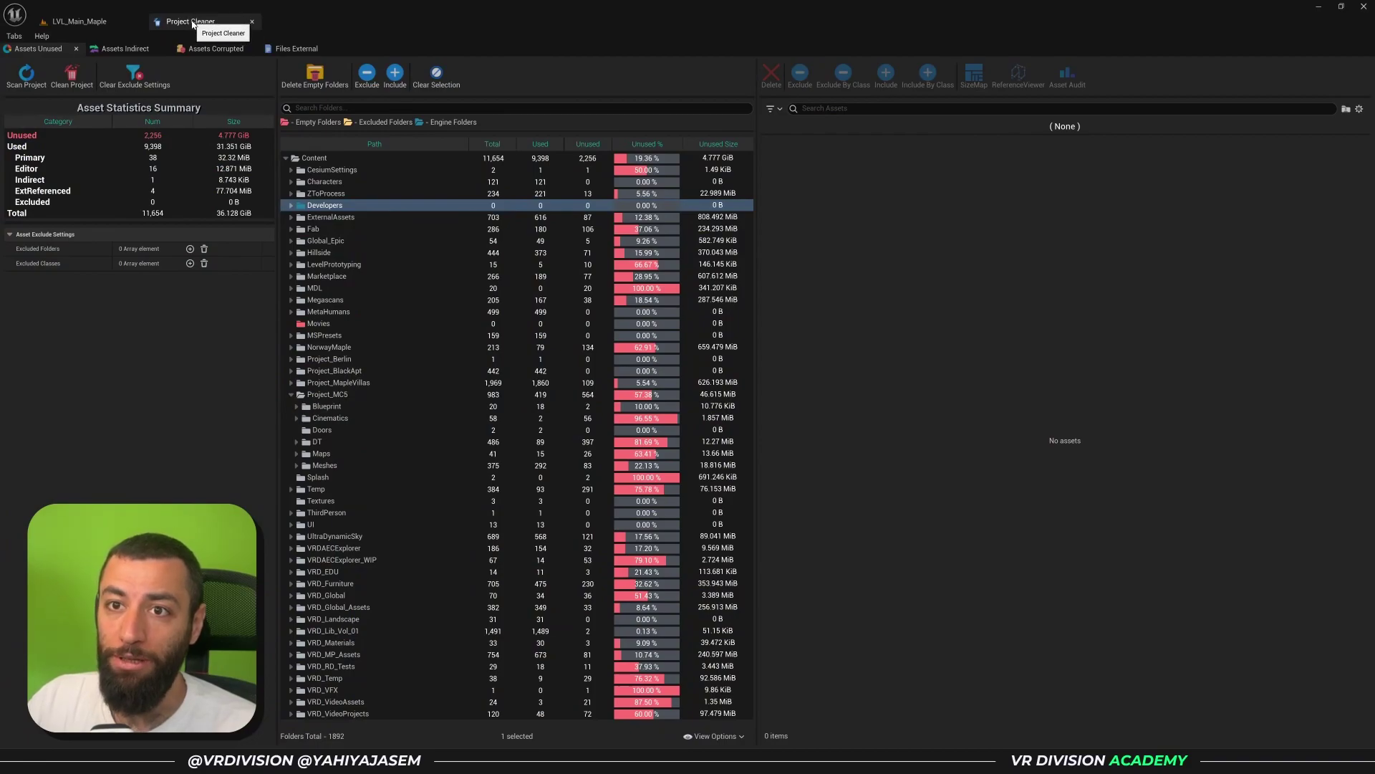
pyautogui.middleClick(196, 24)
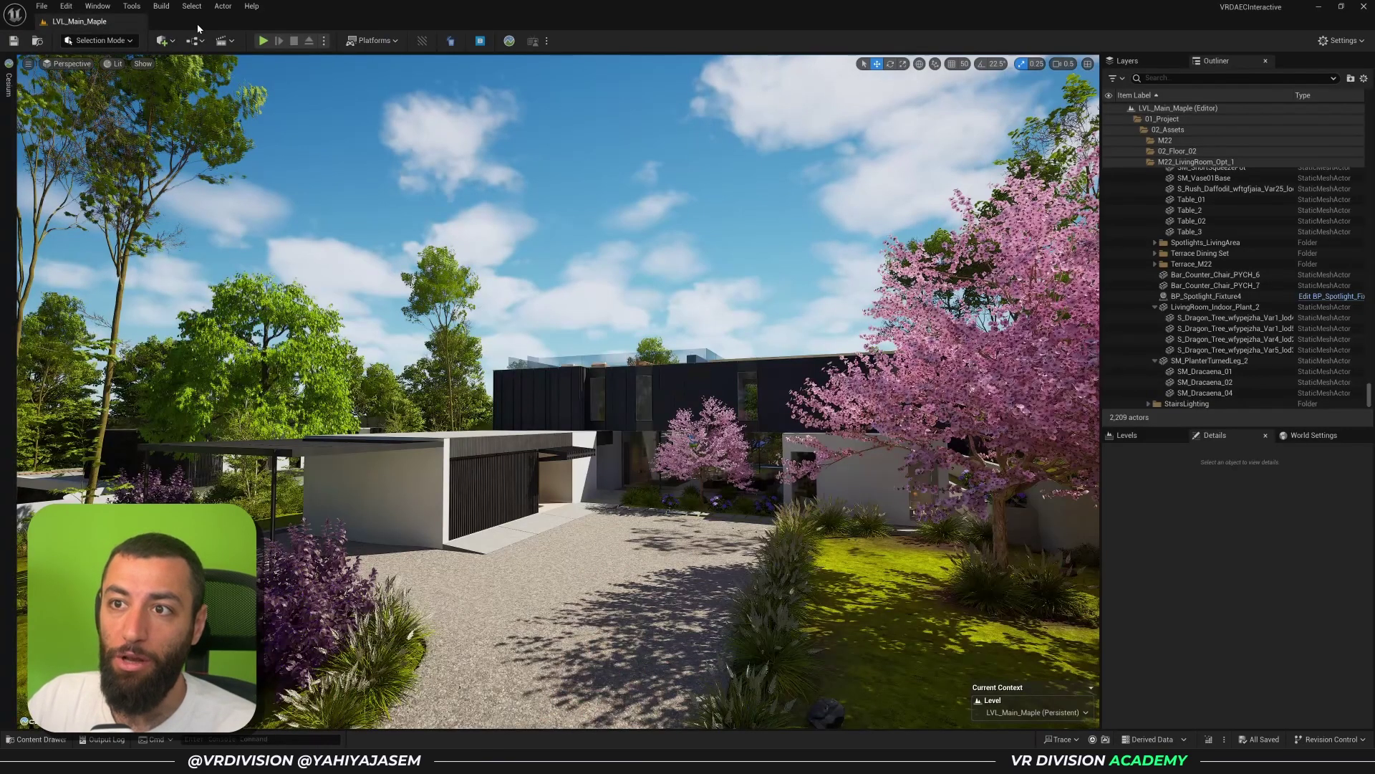
pyautogui.click(445, 46)
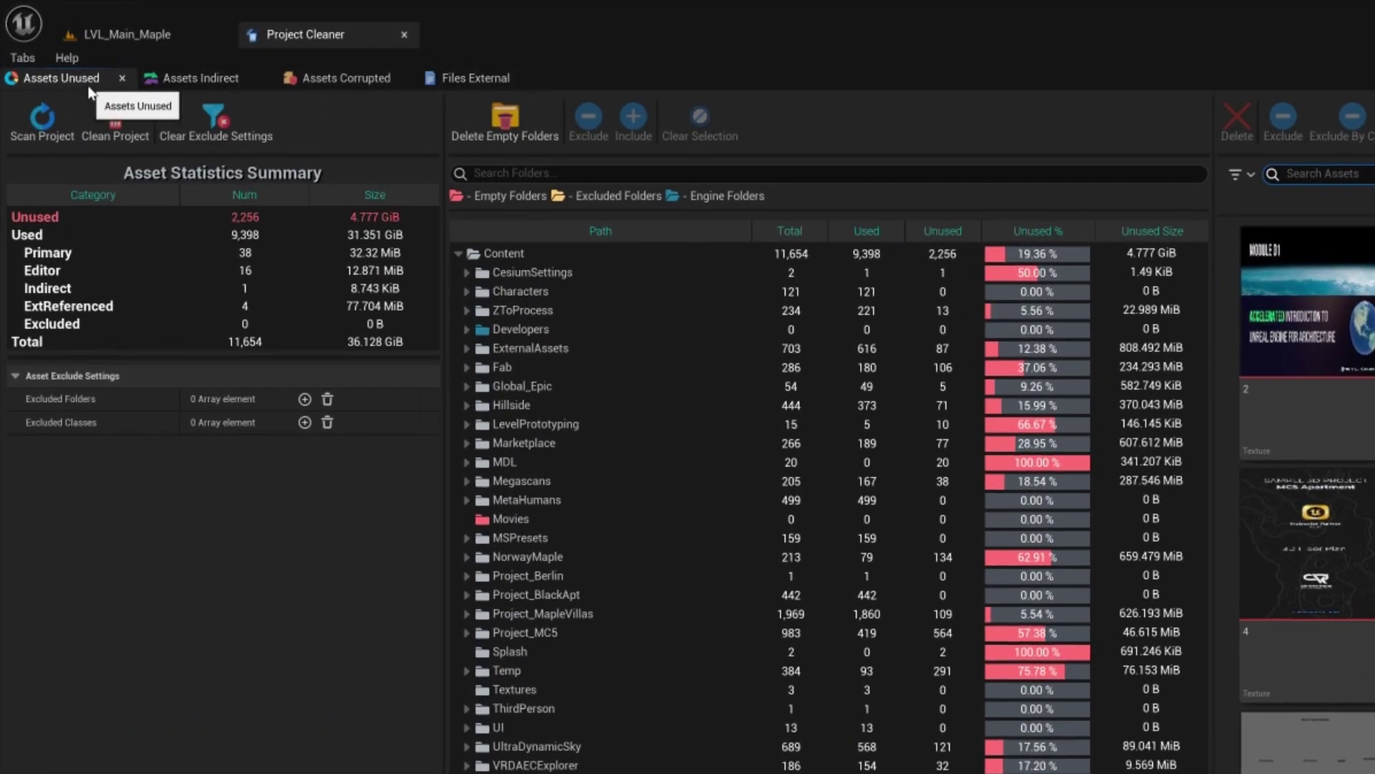
pyautogui.click(200, 79)
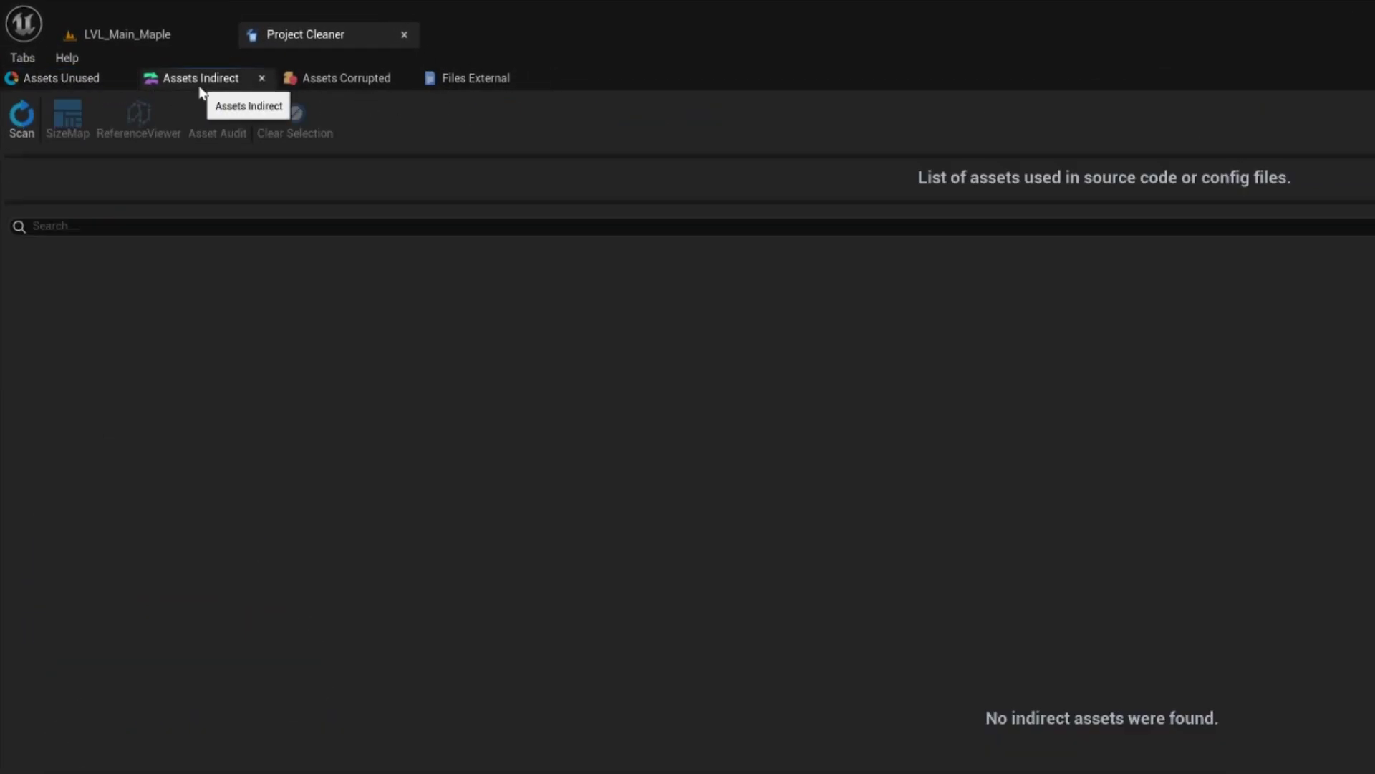
pyautogui.click(347, 79)
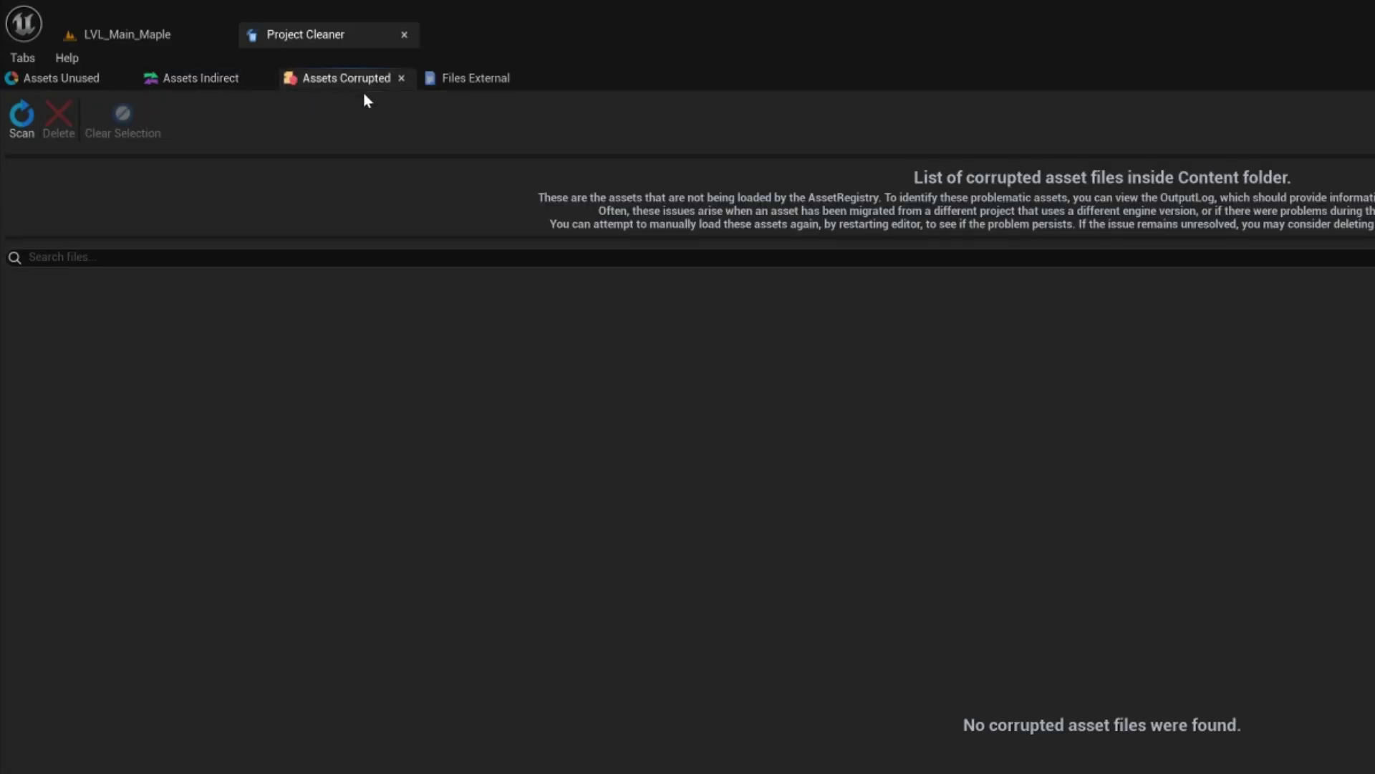
pyautogui.click(454, 85)
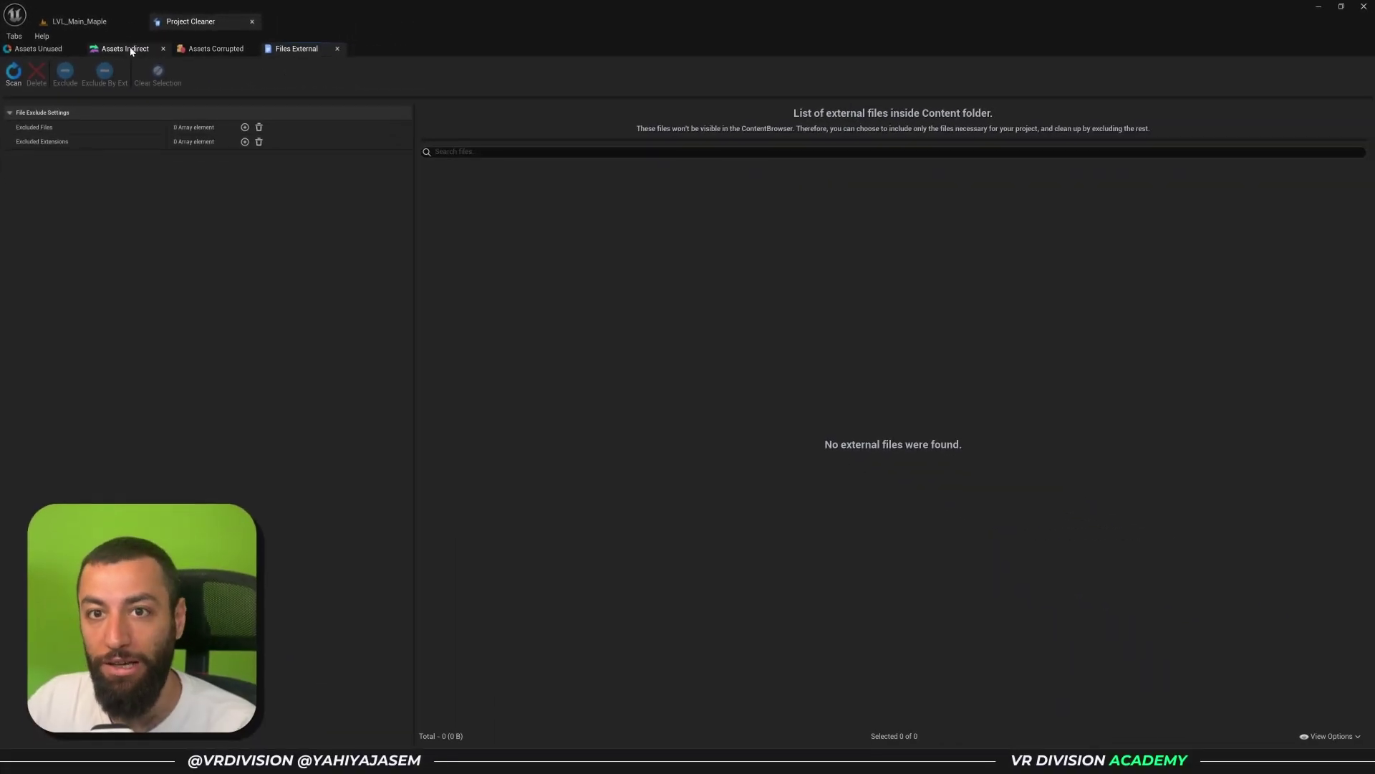
pyautogui.click(63, 83)
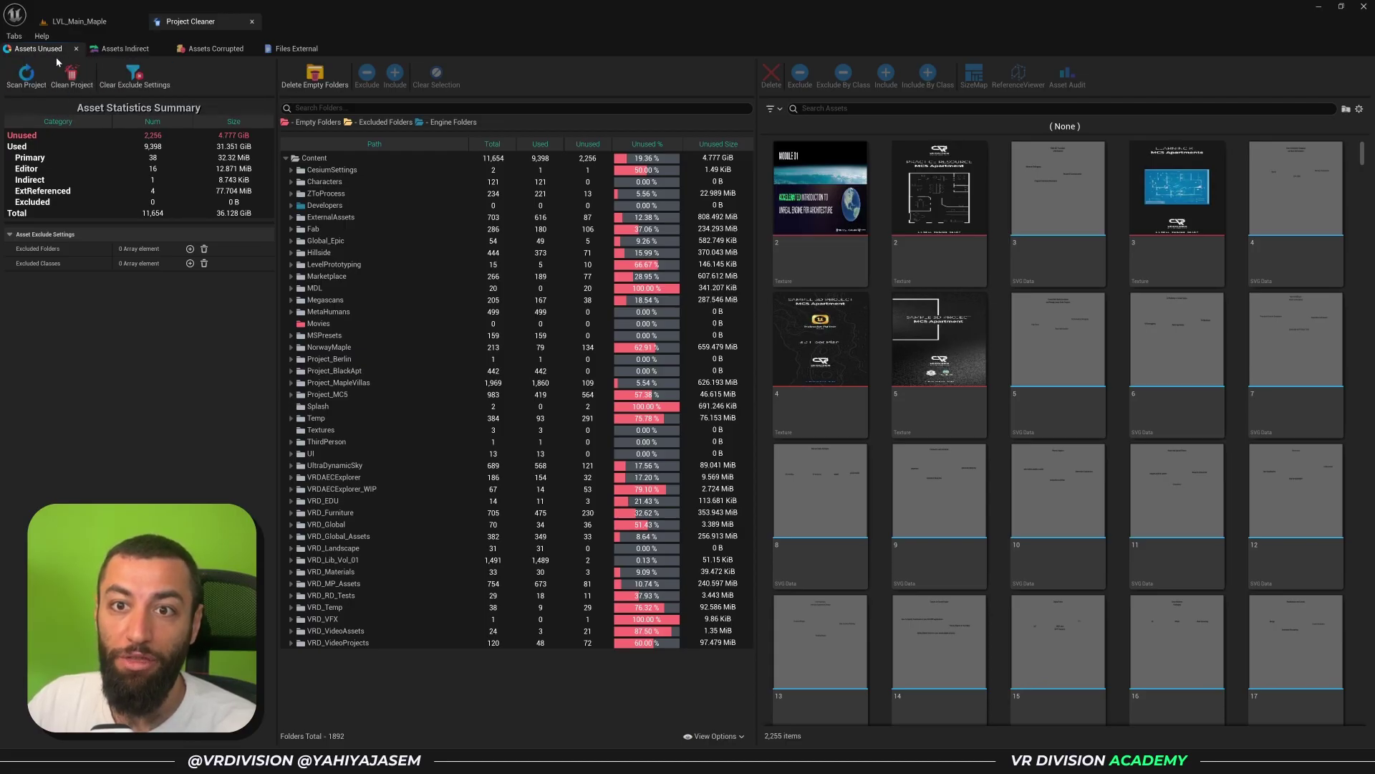
# Rescan the project, confirming 2,256 unused assets, and list Project_MC5's unused assets.
pyautogui.click(27, 74)
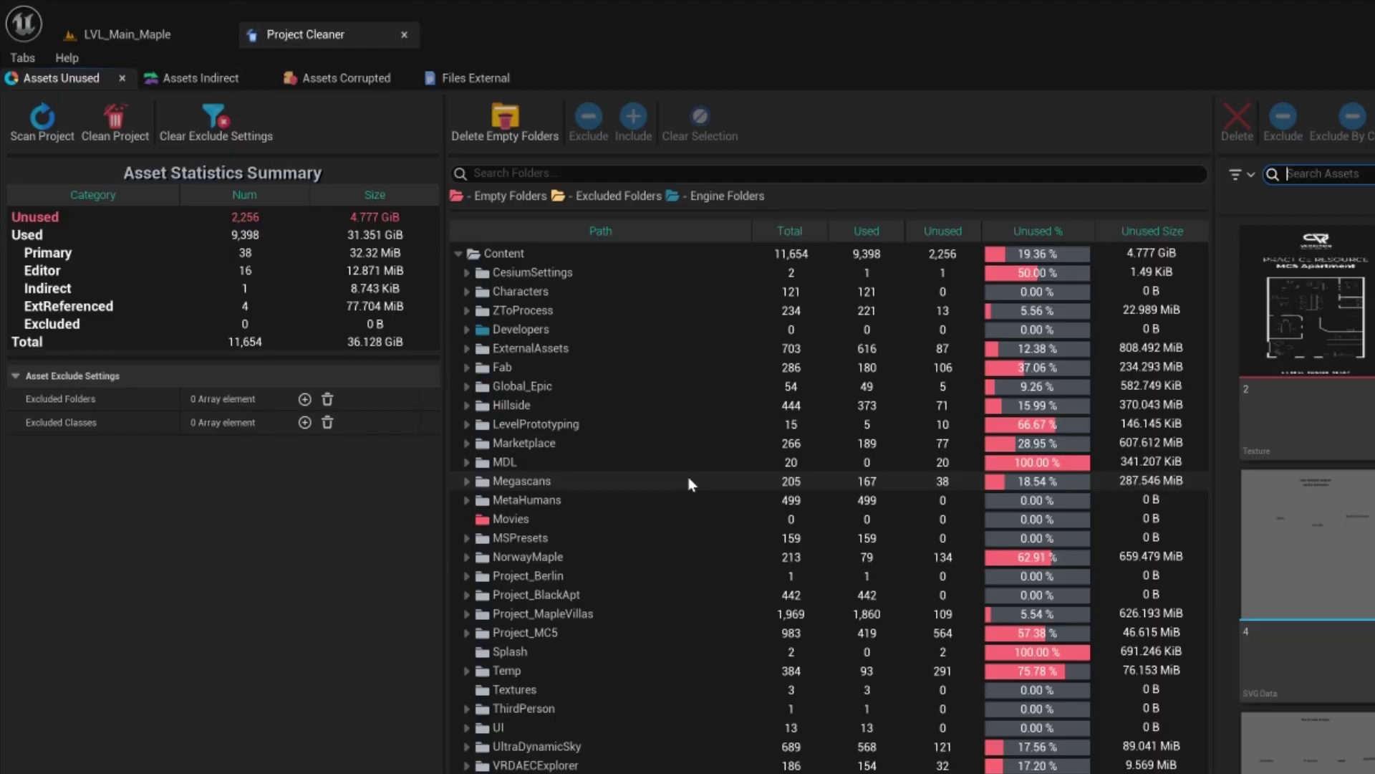
pyautogui.click(733, 632)
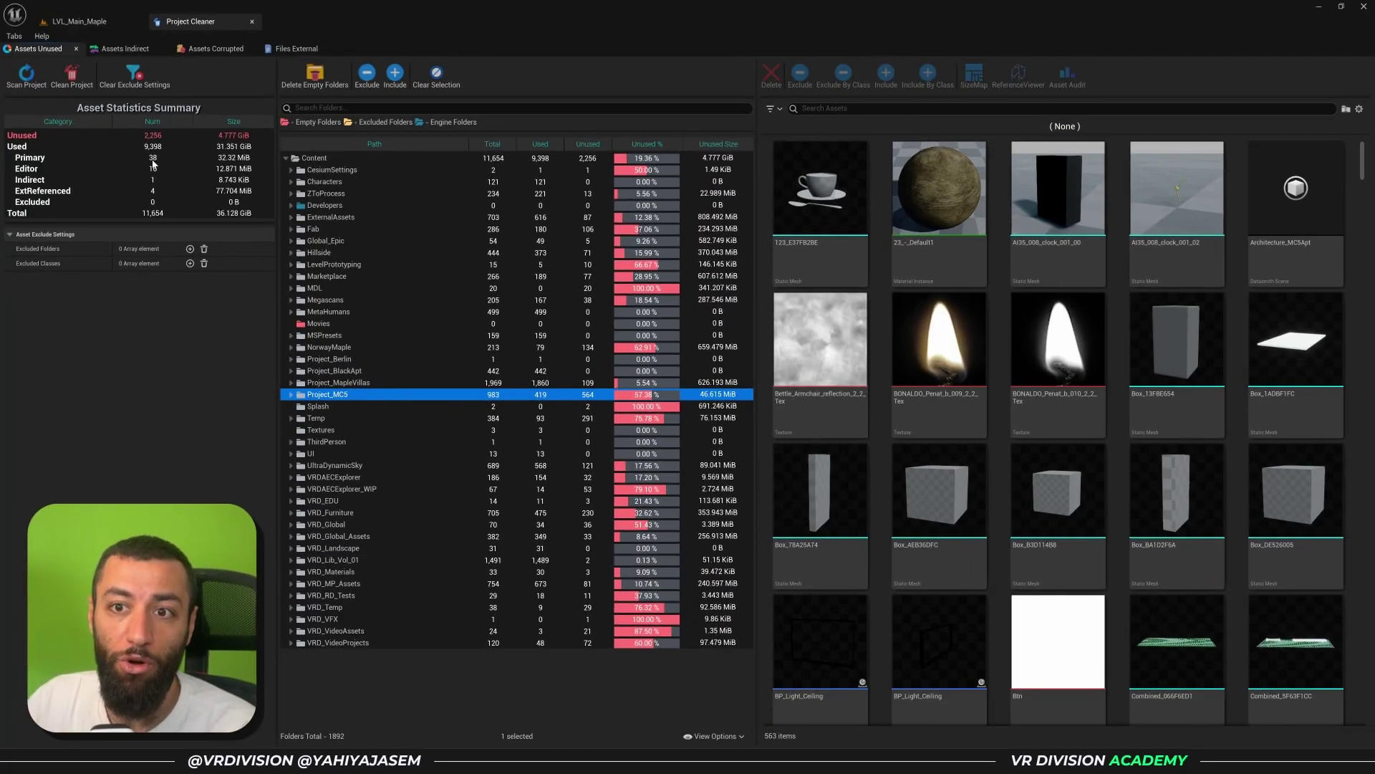
pyautogui.click(223, 175)
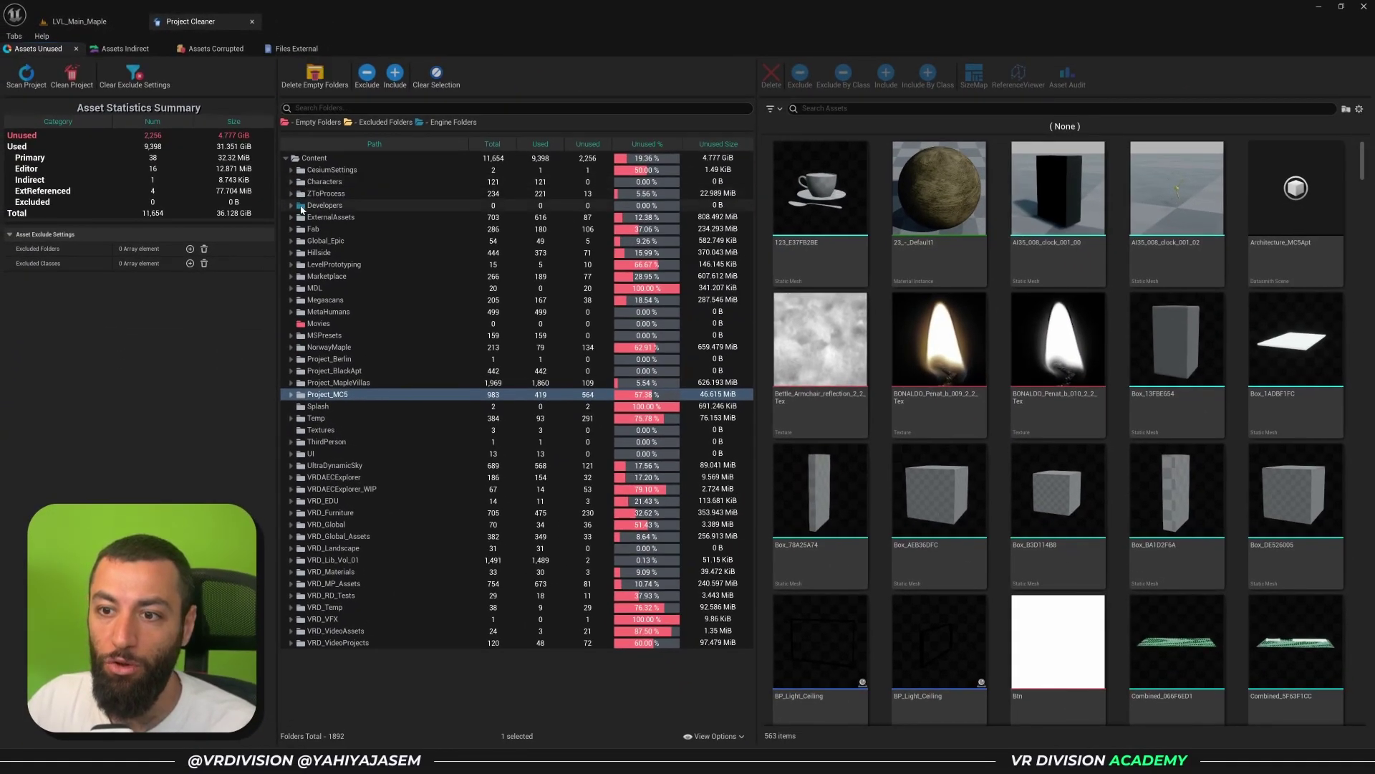
# Inspect the empty Movies and Developers folders, then delete all four empty folders.
pyautogui.click(310, 324)
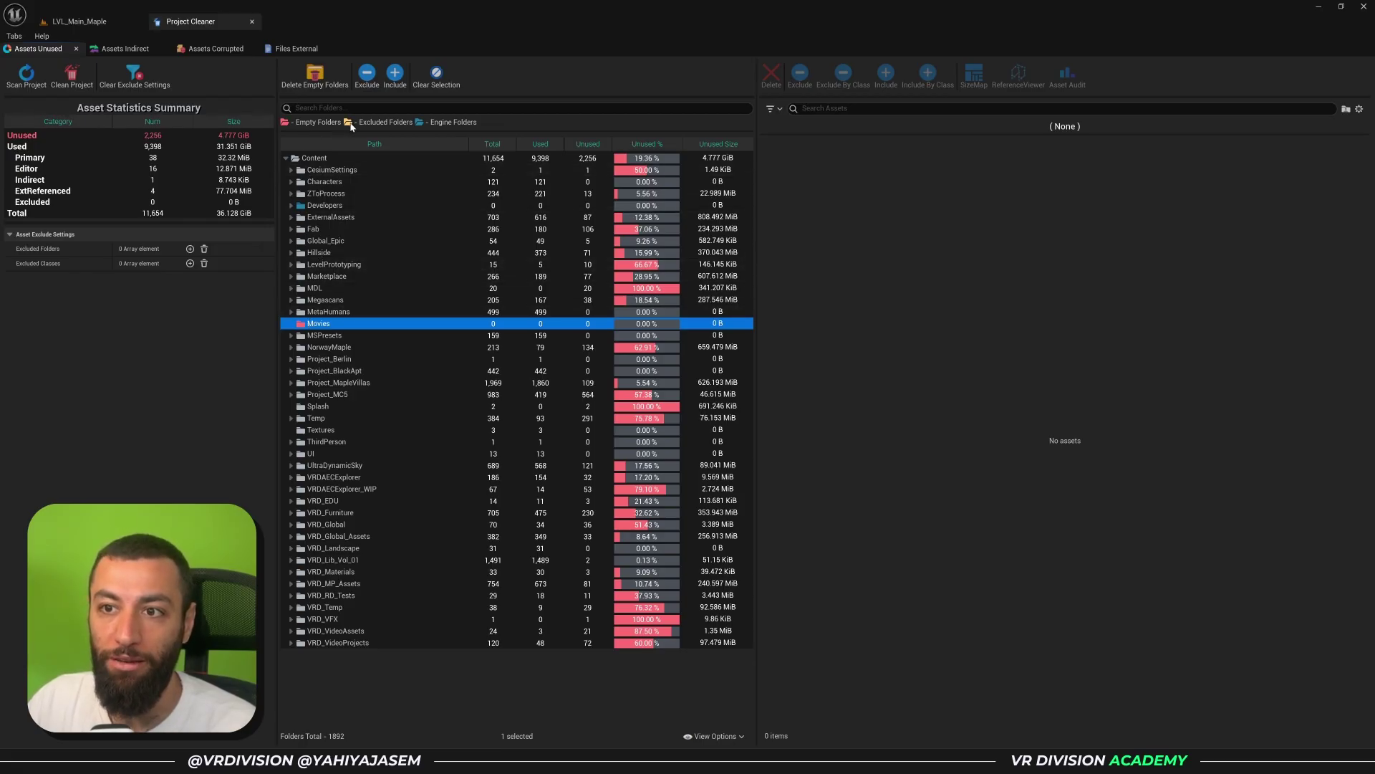
pyautogui.click(299, 208)
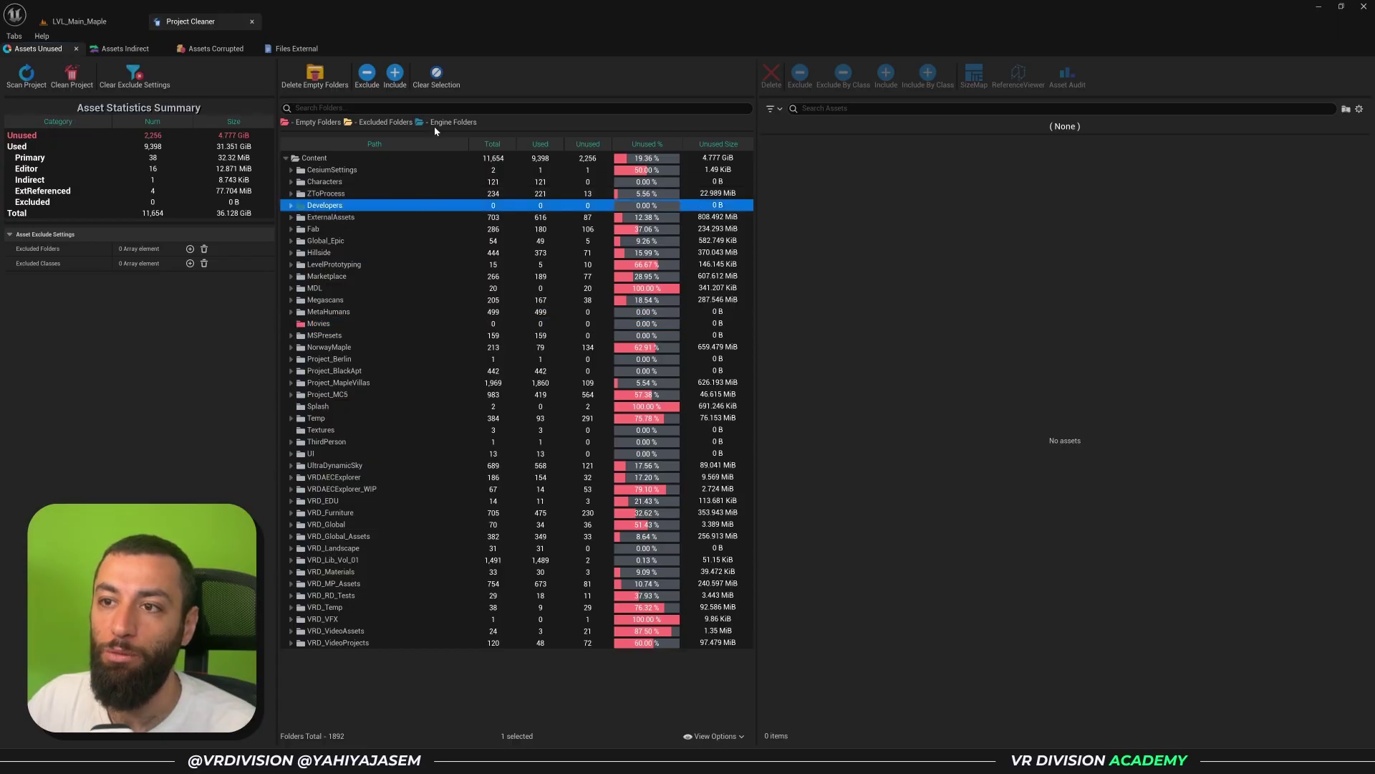
pyautogui.click(329, 91)
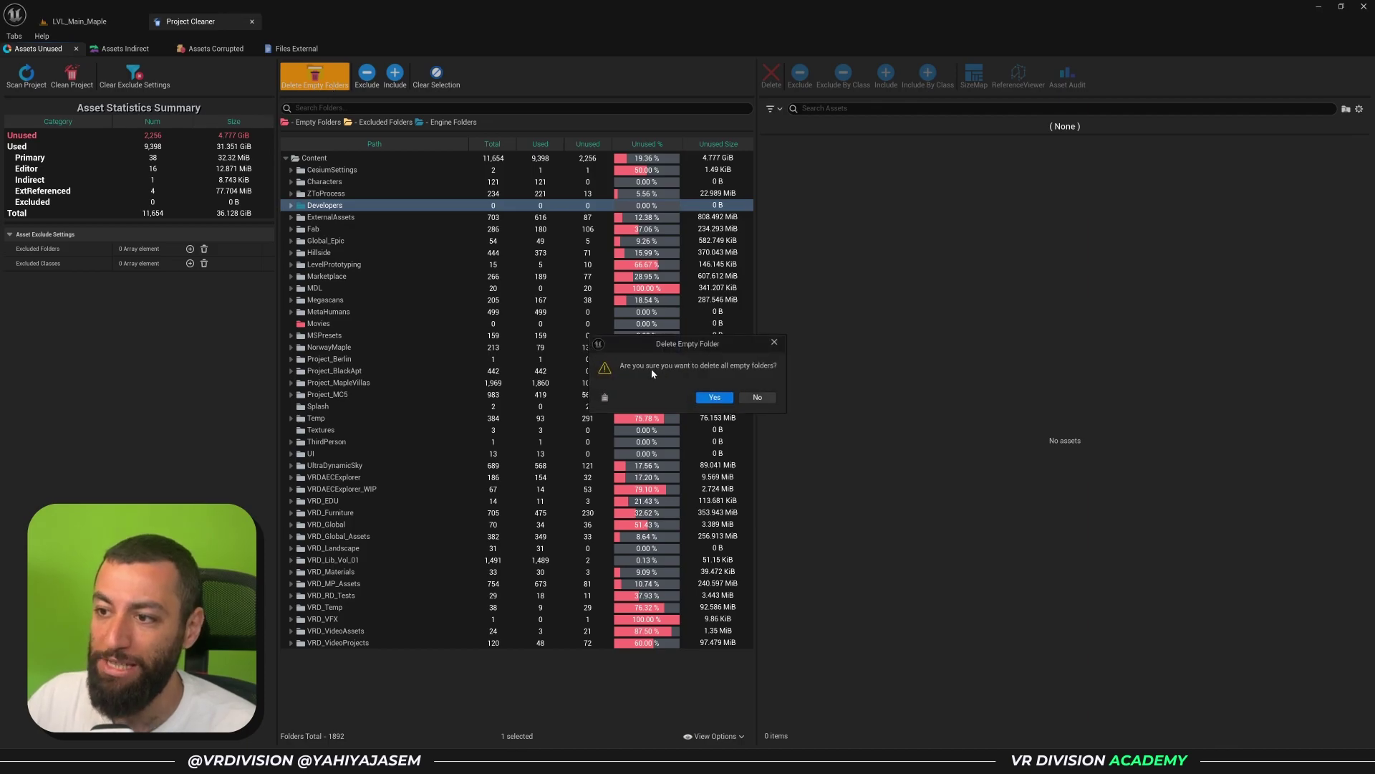
pyautogui.click(715, 397)
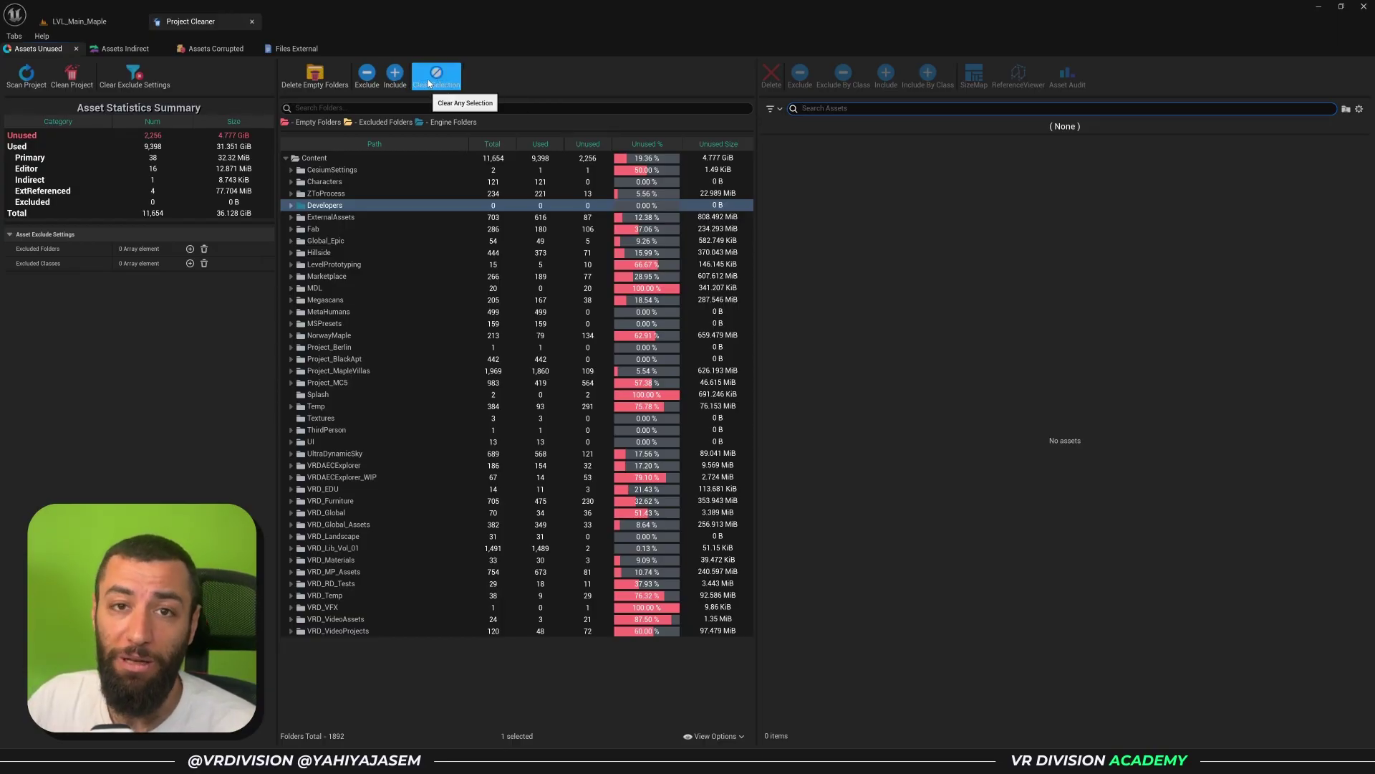
# Select folders from Content down to NorwayMaple, deselect them, and pick the Content root.
pyautogui.keyDown('shift'); pyautogui.click(409, 334); pyautogui.keyUp('shift')
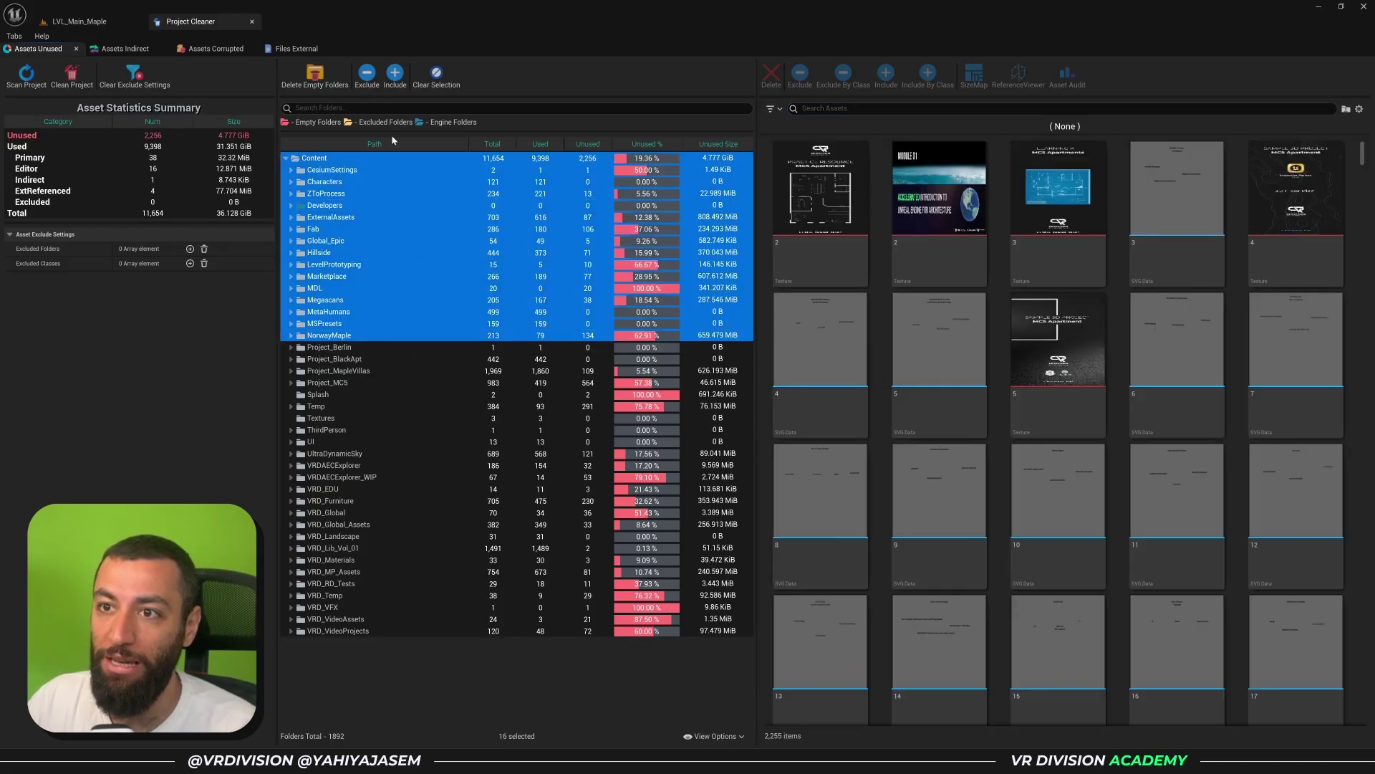
pyautogui.click(433, 76)
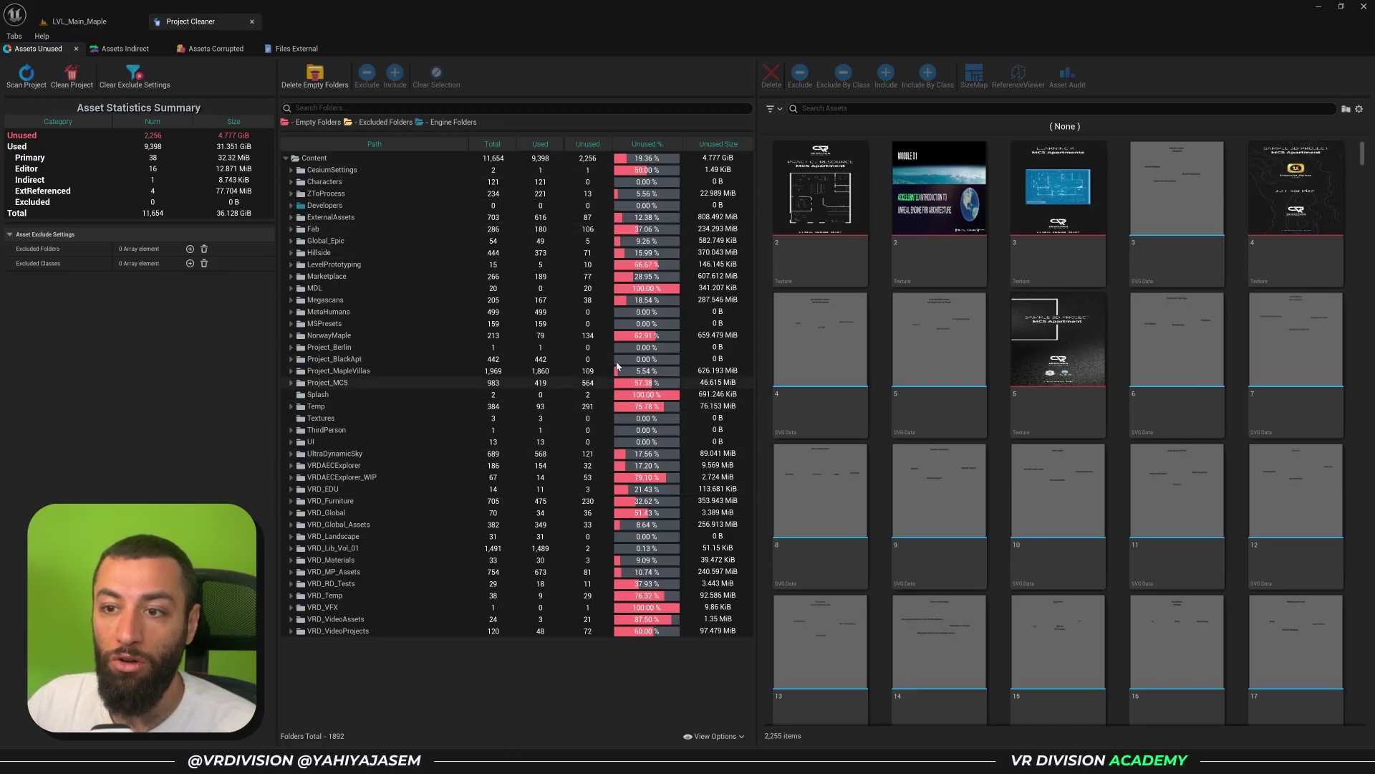
pyautogui.click(316, 158)
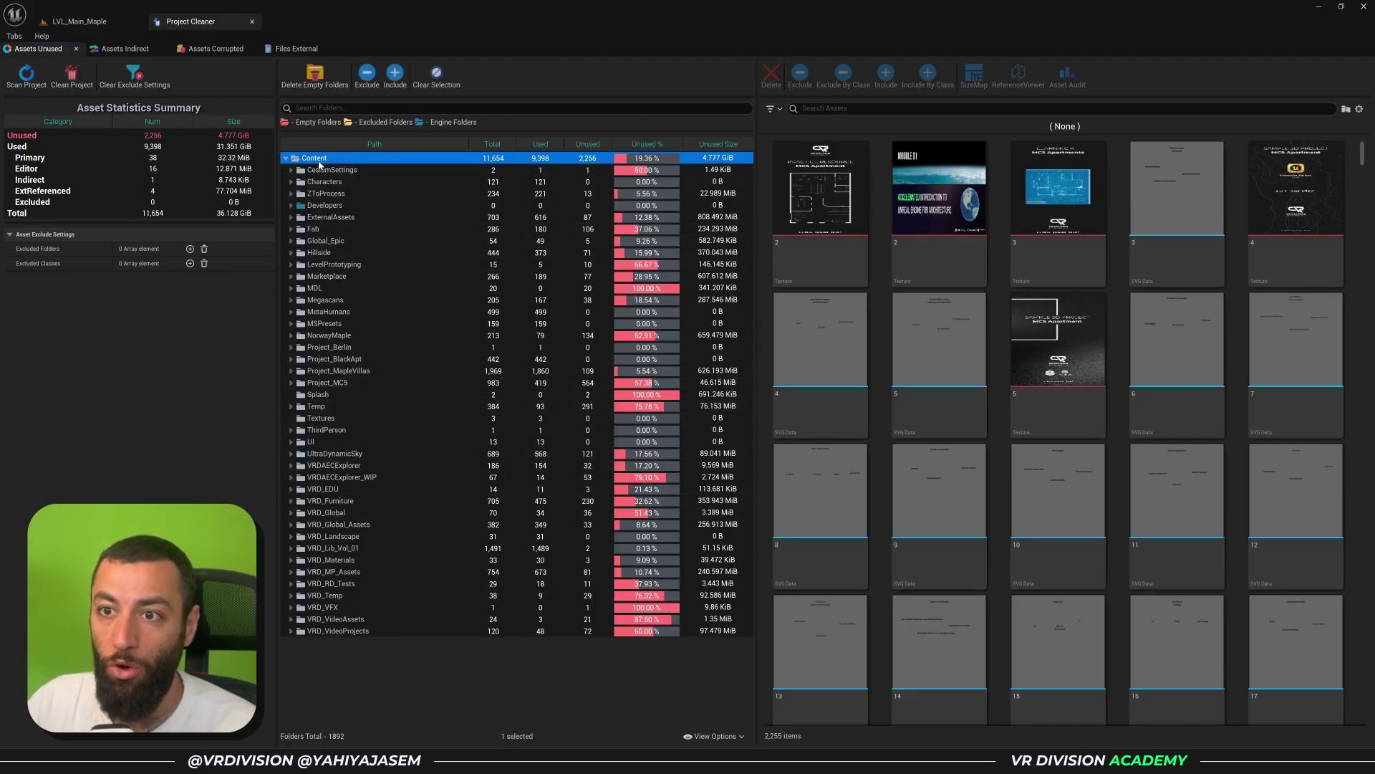
pyautogui.click(158, 373)
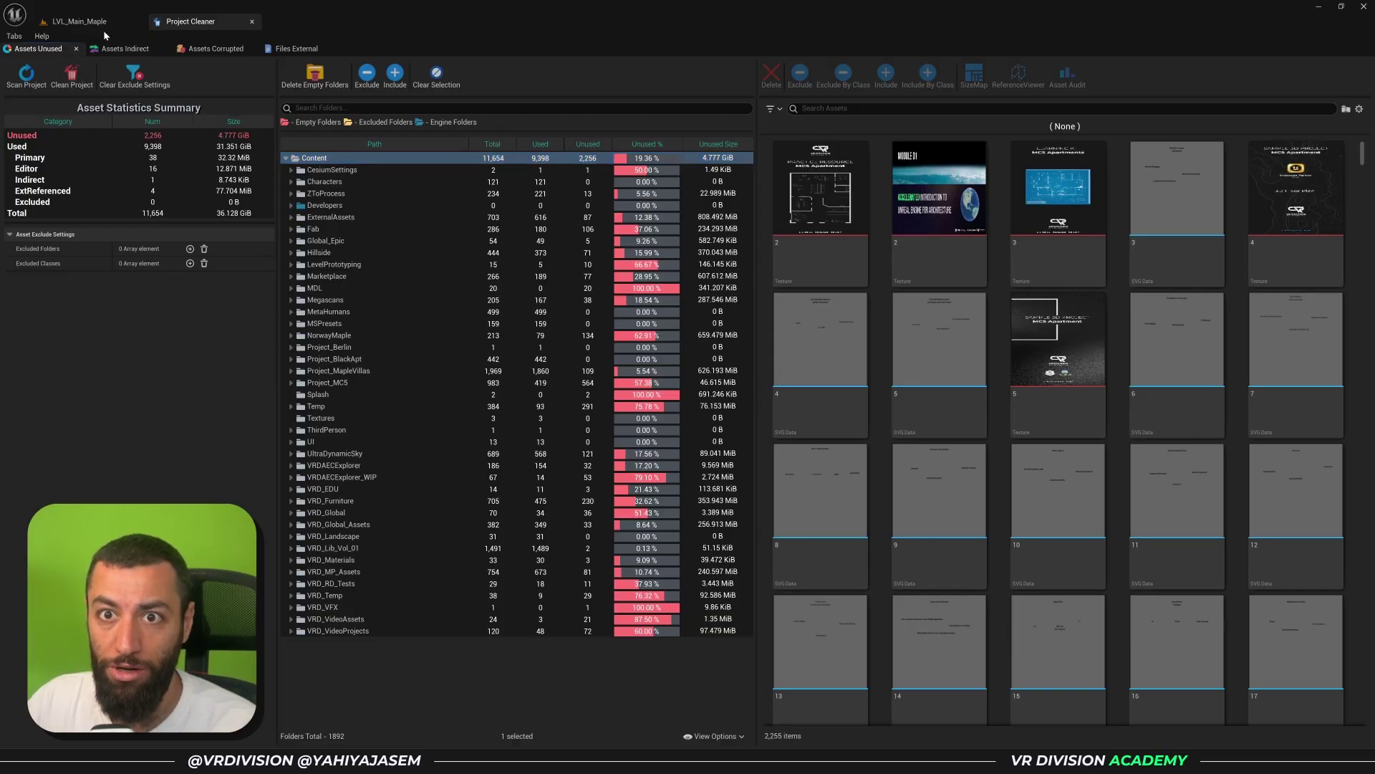
# Reset the content browser to Content, then step down the unused-assets folder tree to Splash.
pyautogui.click(79, 21)
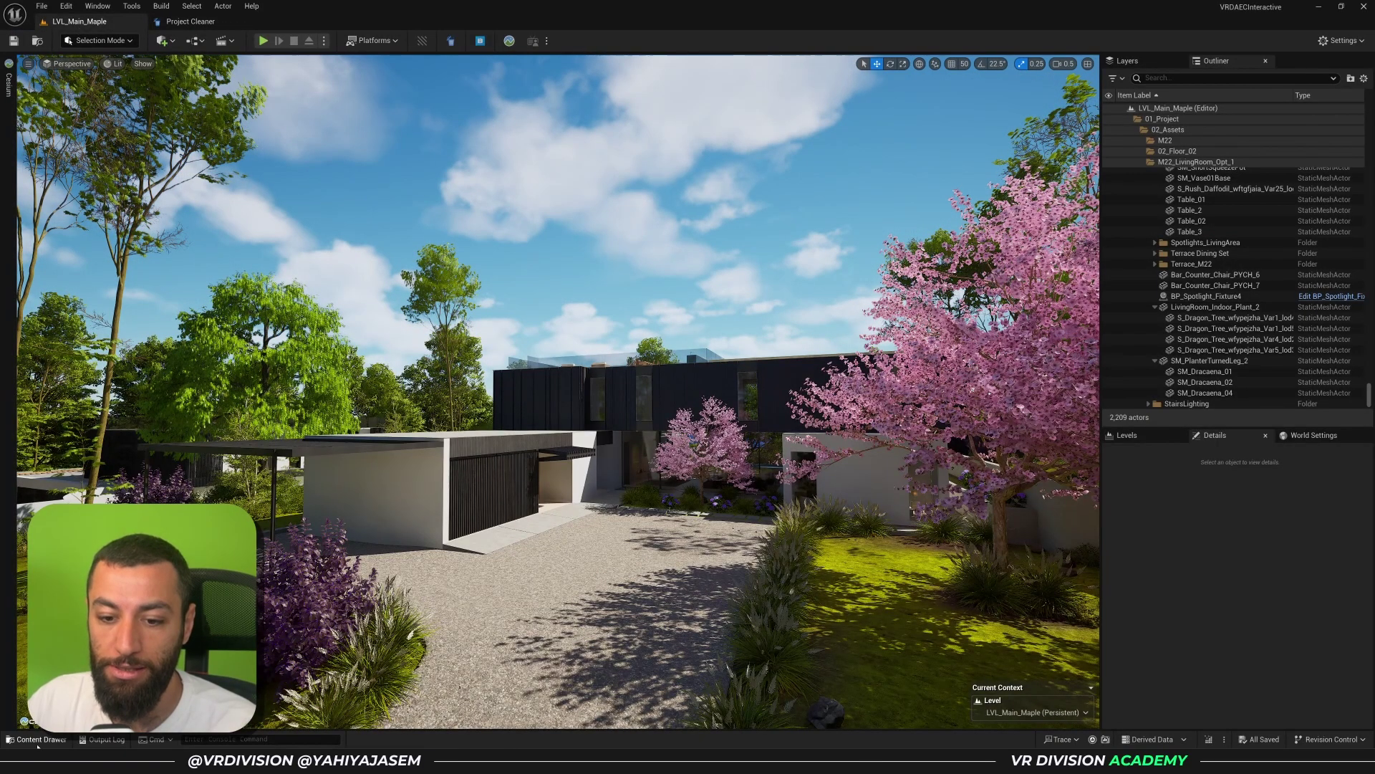
pyautogui.click(35, 738)
pyautogui.click(225, 404)
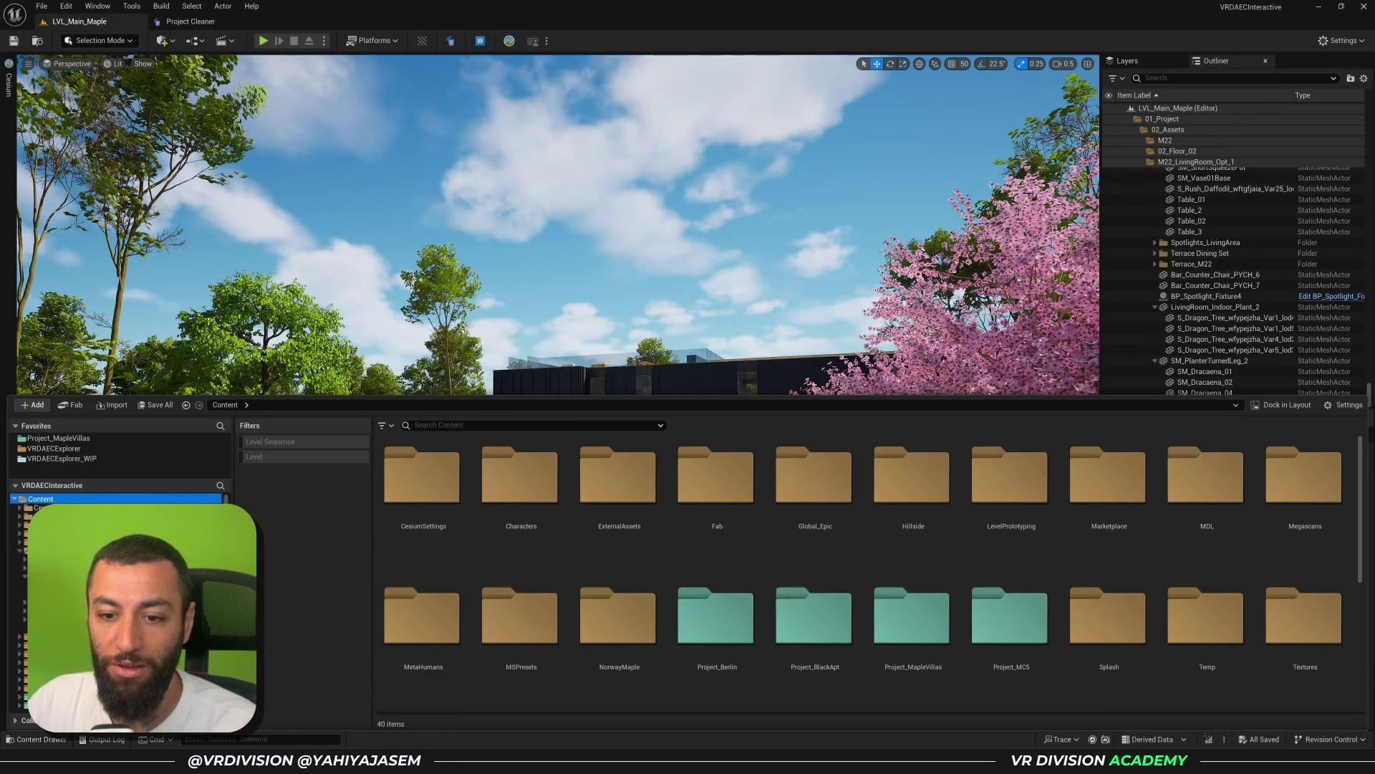
pyautogui.click(191, 21)
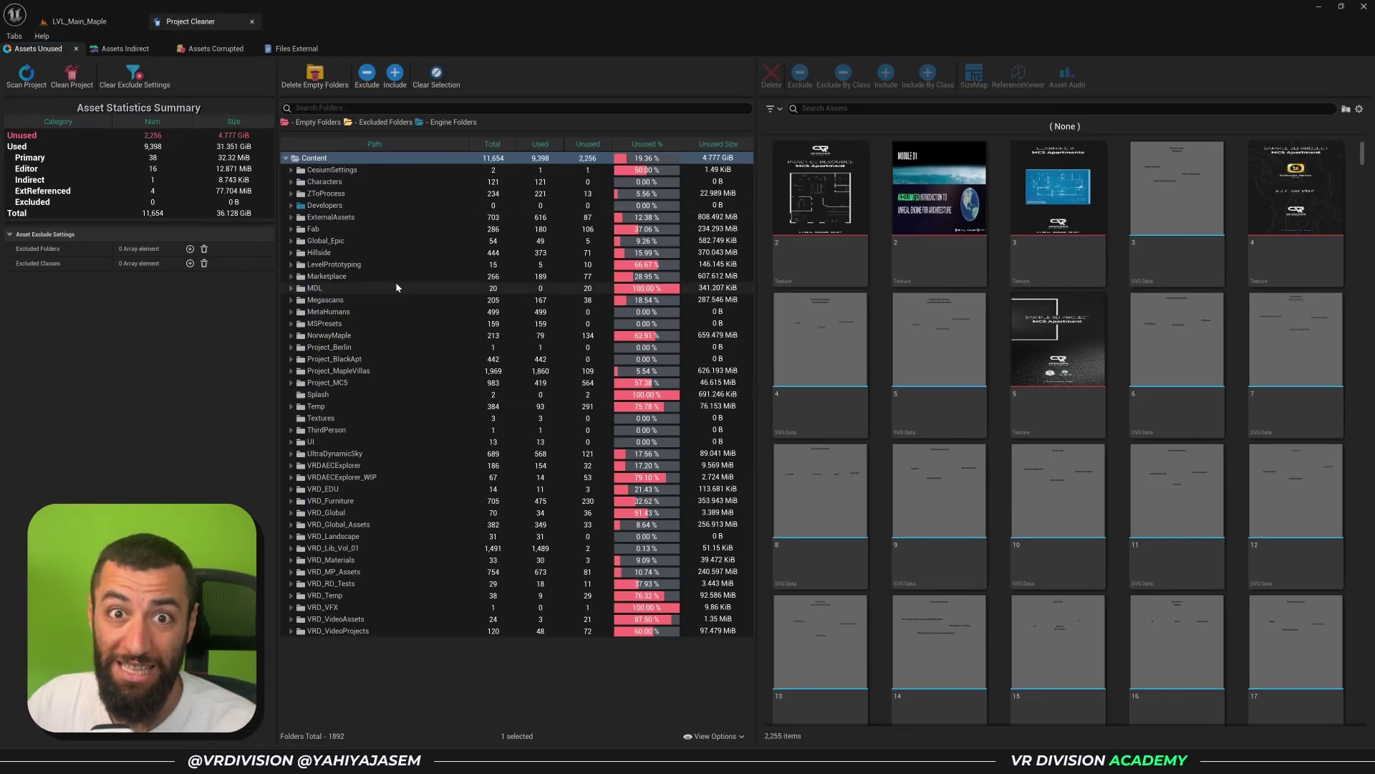
pyautogui.press('Down')
pyautogui.press('Down')
pyautogui.press('Down')
pyautogui.press('Down')
pyautogui.press('Down')
pyautogui.press('Down')
pyautogui.press('Down')
pyautogui.press('Down')
pyautogui.press('Down')
pyautogui.press('Down')
pyautogui.press('Down')
pyautogui.press('Down')
pyautogui.press('Down')
pyautogui.press('Down')
pyautogui.press('Down')
pyautogui.press('Down')
pyautogui.press('Down')
pyautogui.press('Down')
pyautogui.press('Down')
pyautogui.press('Down')
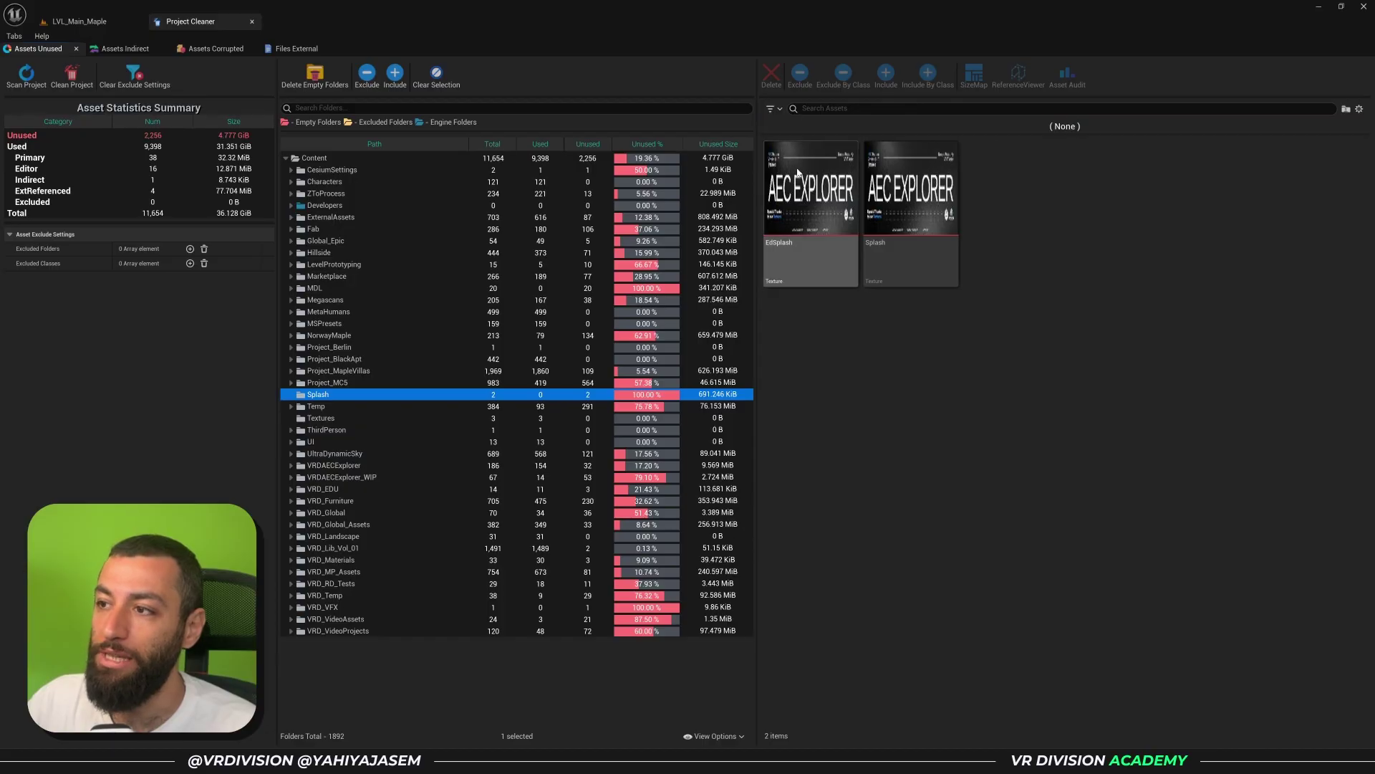
# Scroll through Temp's 291 unused brep meshes, then show NorwayMaple's 134 unused assets.
pyautogui.click(621, 406)
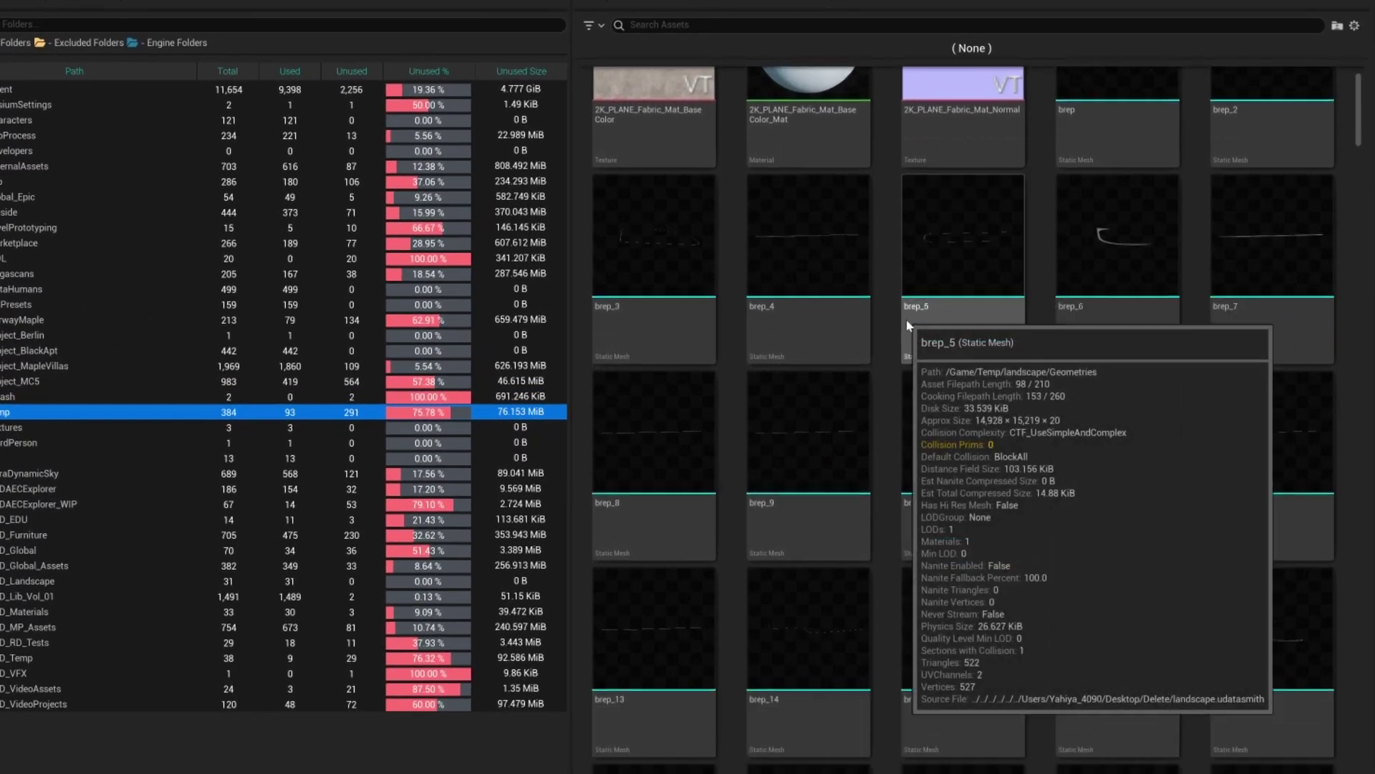
pyautogui.scroll(-1, 1013, 328)
pyautogui.scroll(-2, 902, 305)
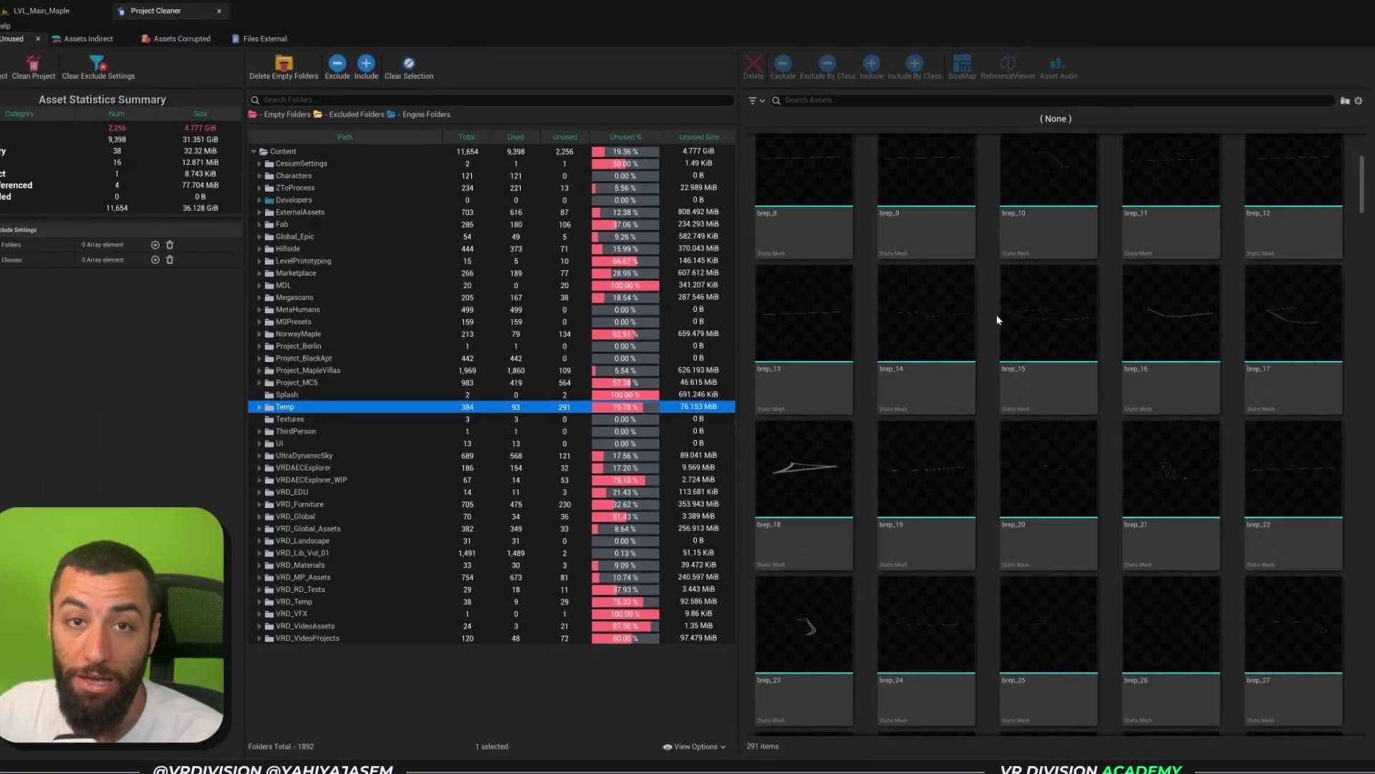
pyautogui.scroll(-1, 1008, 317)
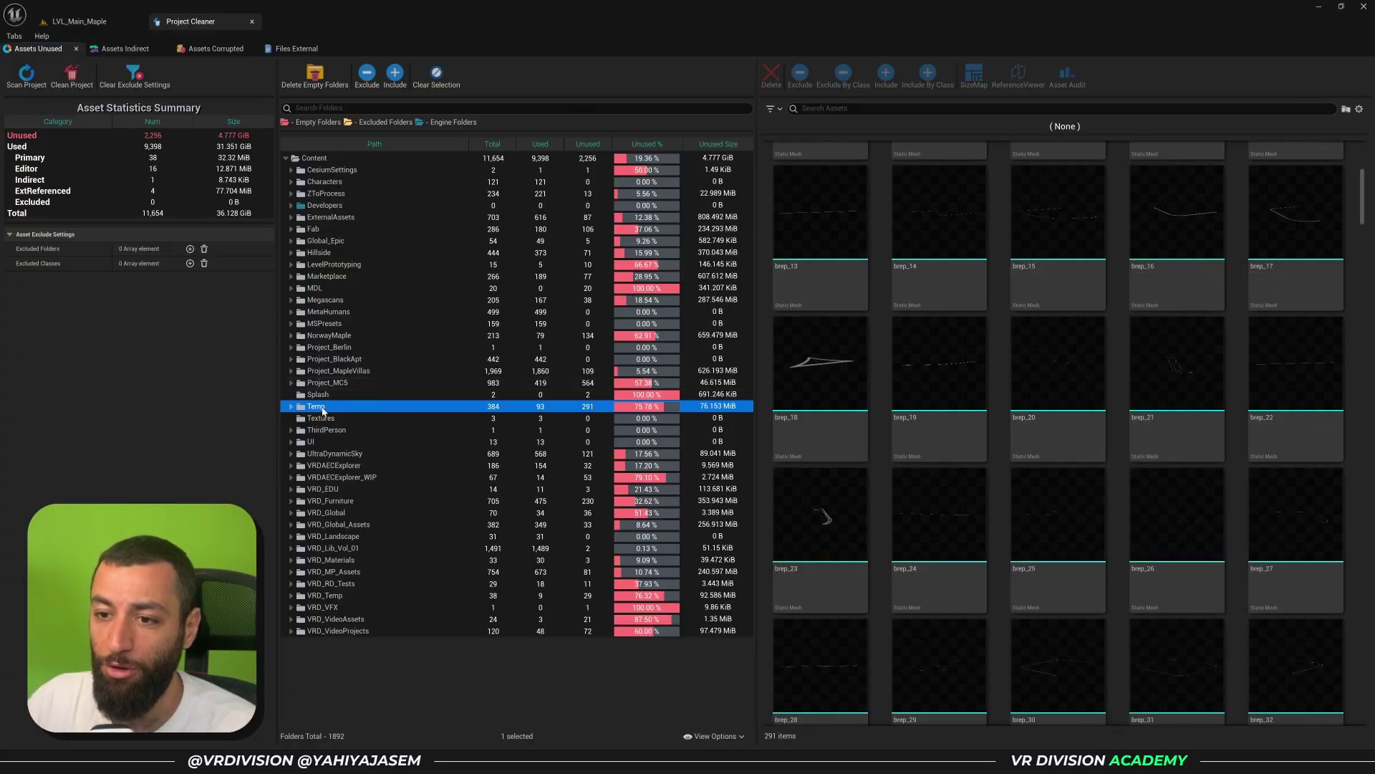
pyautogui.scroll(-10, 1049, 305)
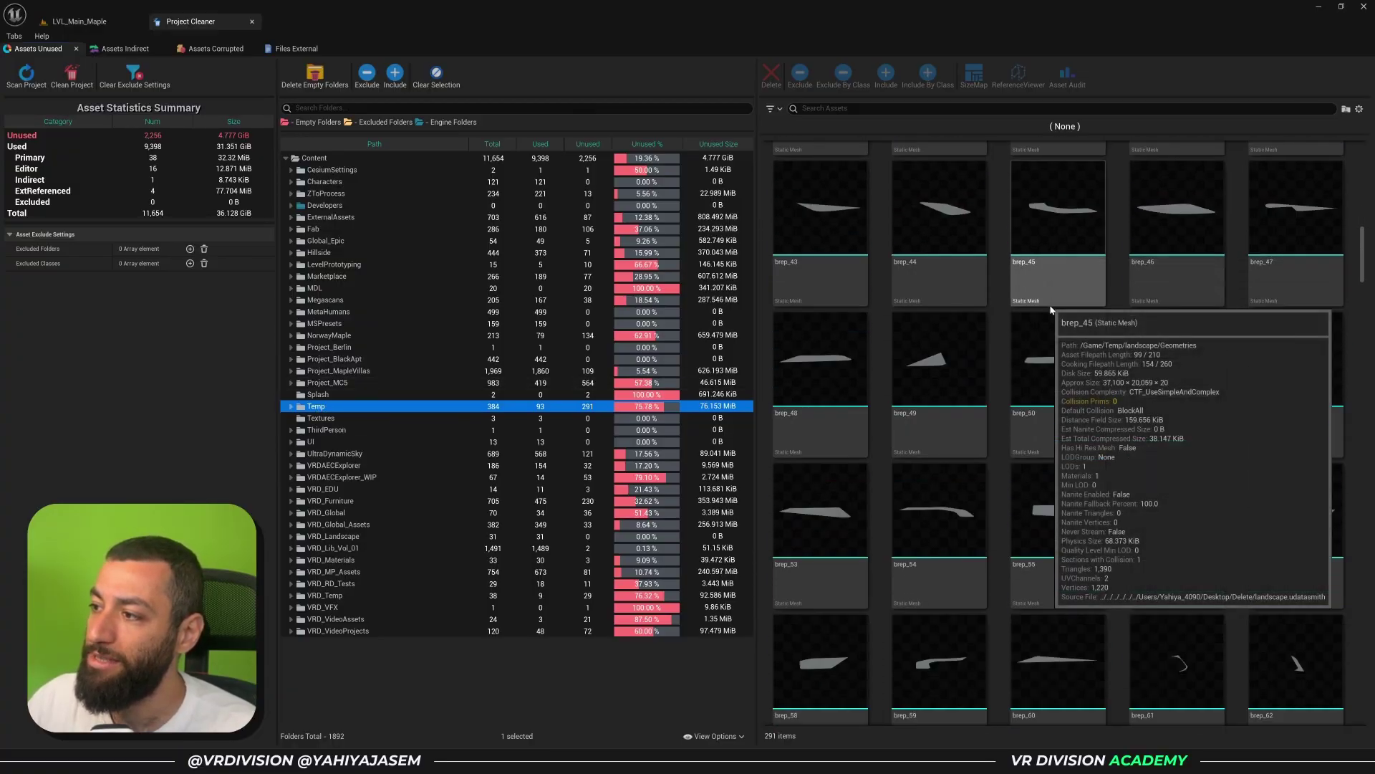
pyautogui.scroll(-20, 1063, 304)
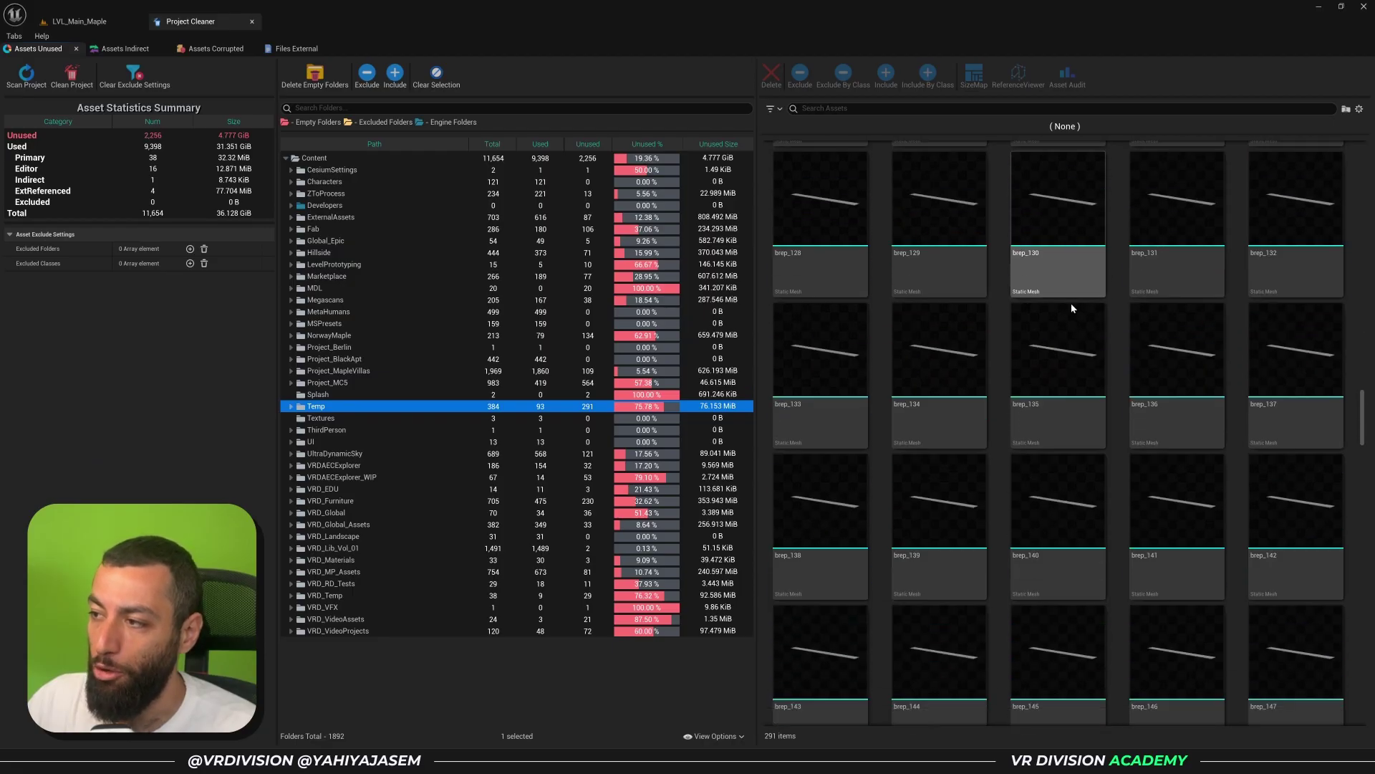
pyautogui.scroll(-6, 1074, 309)
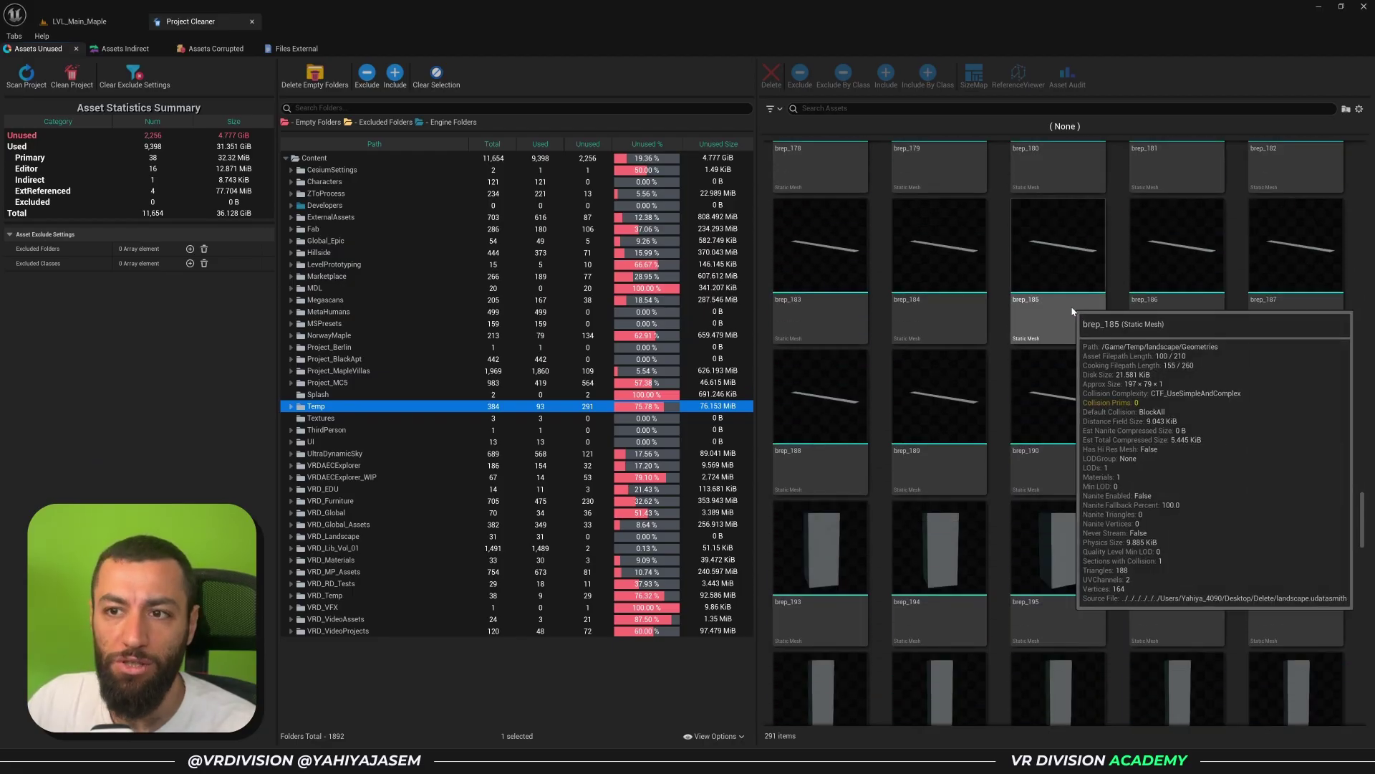
pyautogui.scroll(-3, 1072, 311)
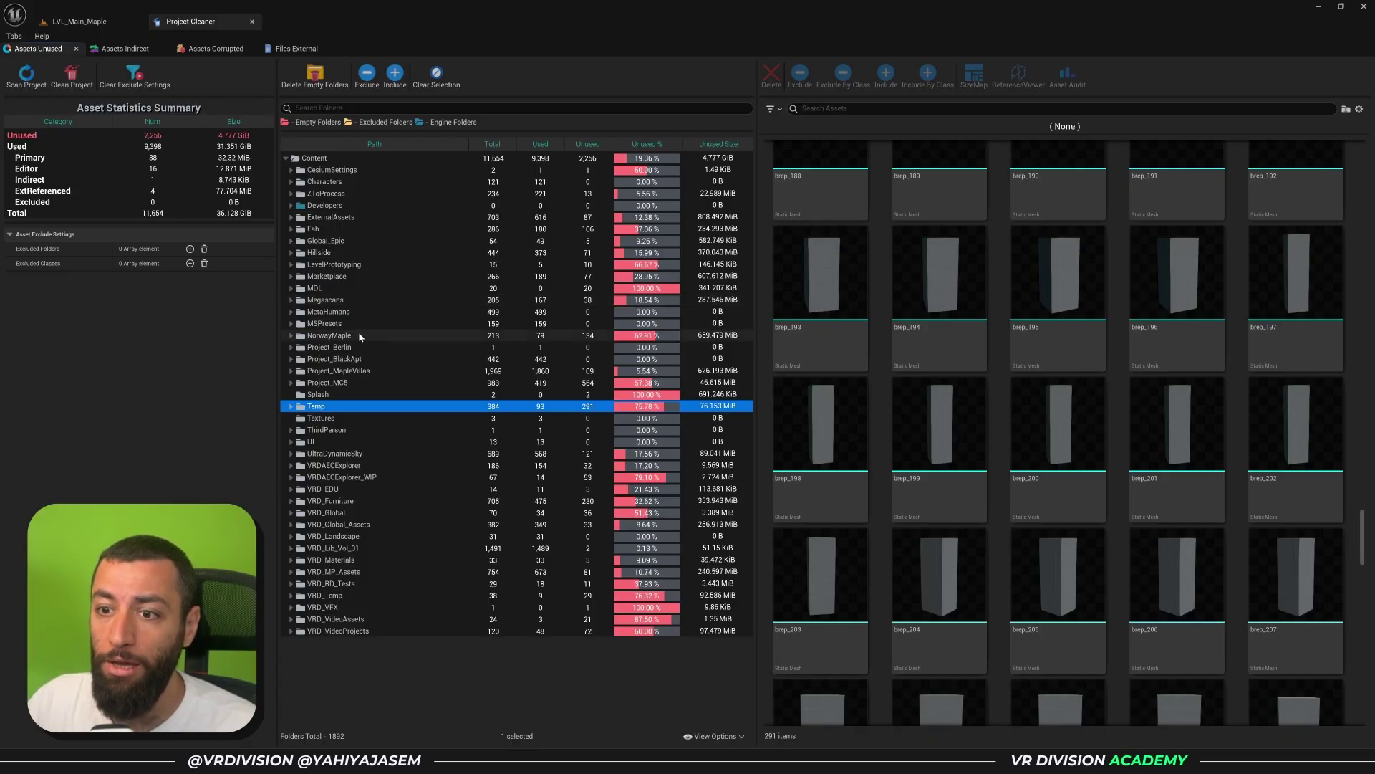
pyautogui.click(324, 337)
# Expand NorwayMaple into Foliage, Geometry, Materials and Textures, and browse its unused MAI_ material instances.
pyautogui.moveTo(1363, 674); pyautogui.dragTo(1321, 186)
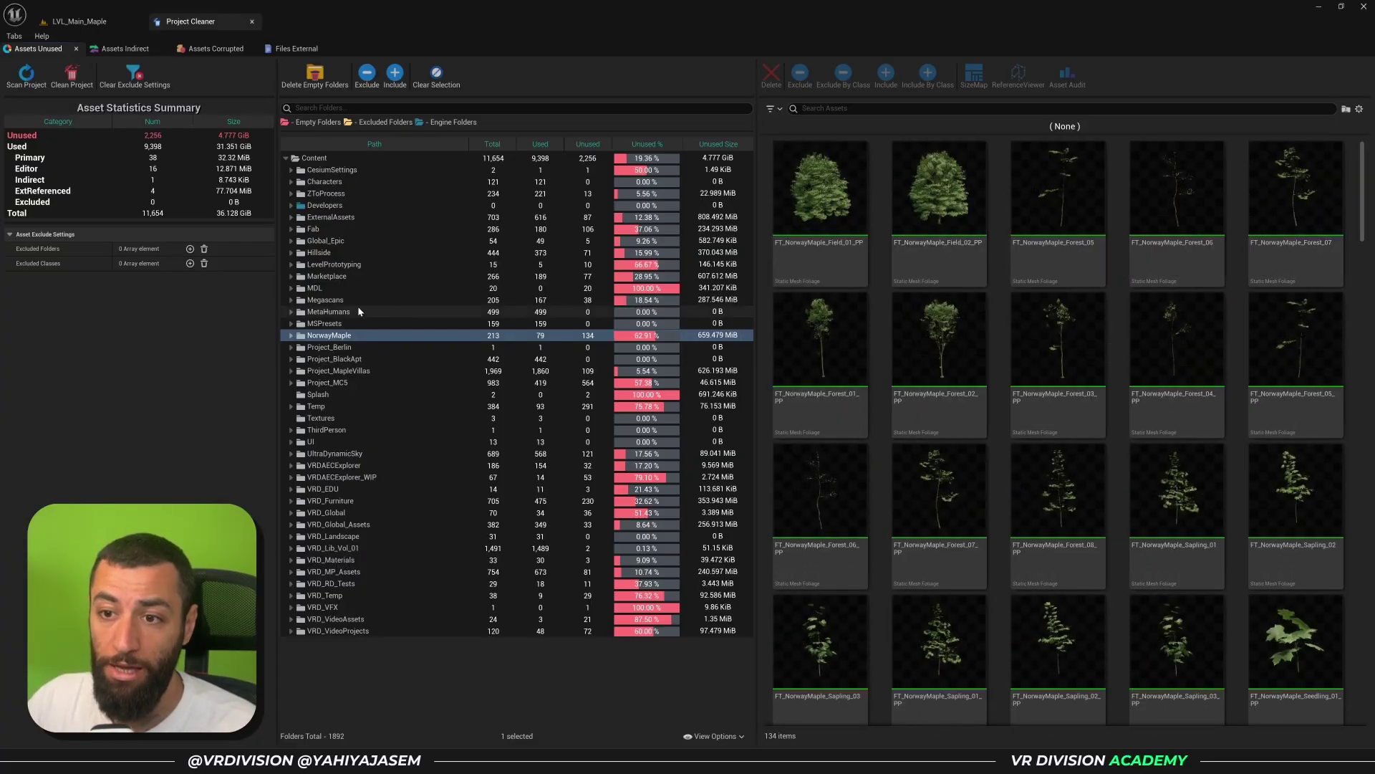
pyautogui.click(292, 336)
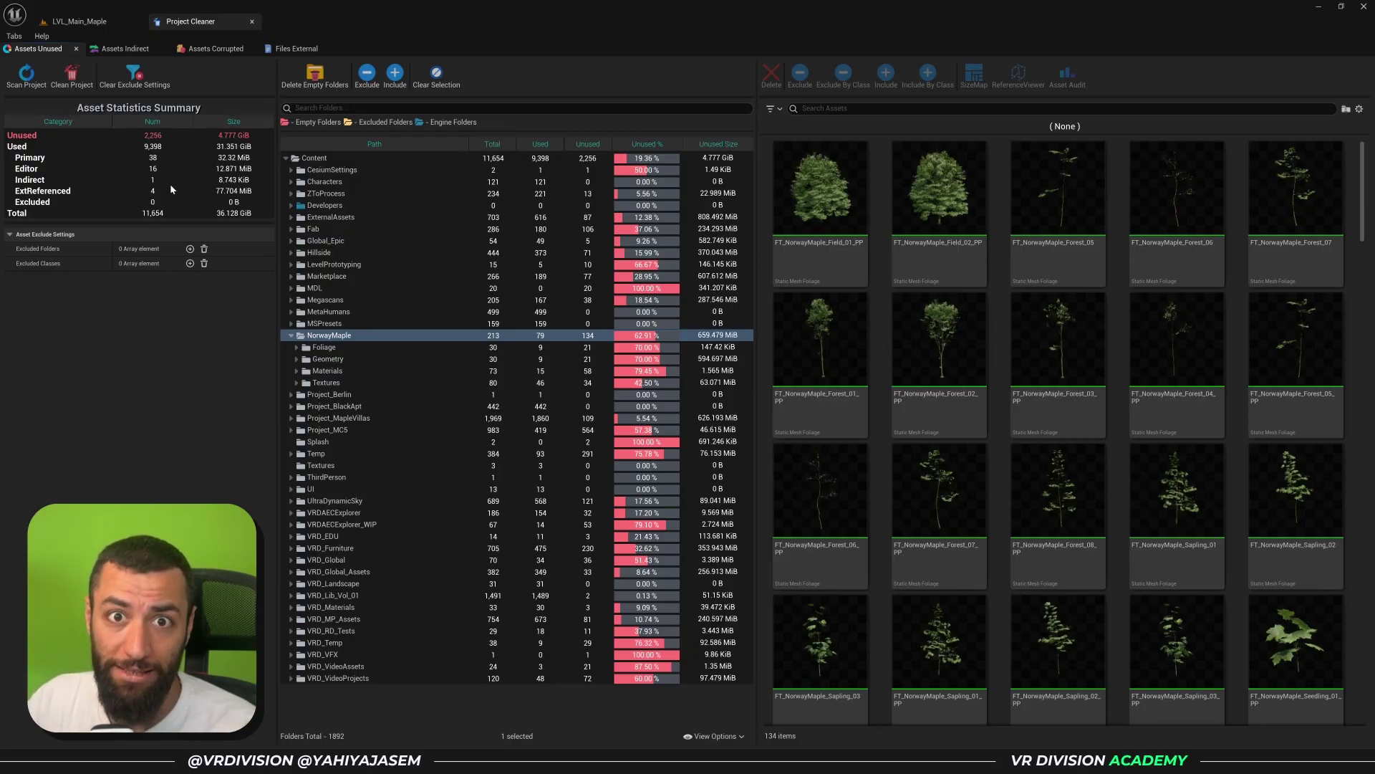
pyautogui.click(80, 21)
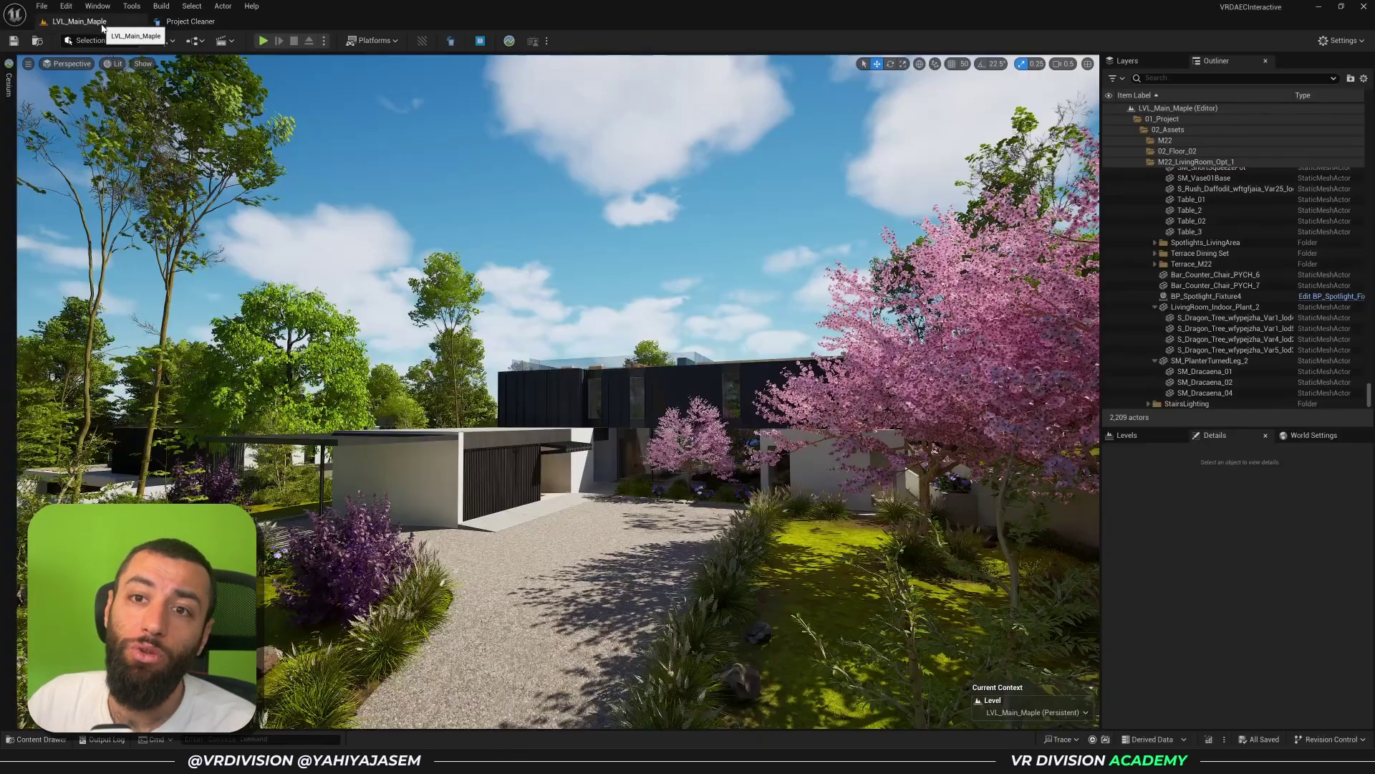
pyautogui.hotkey('ctrl', 'space')
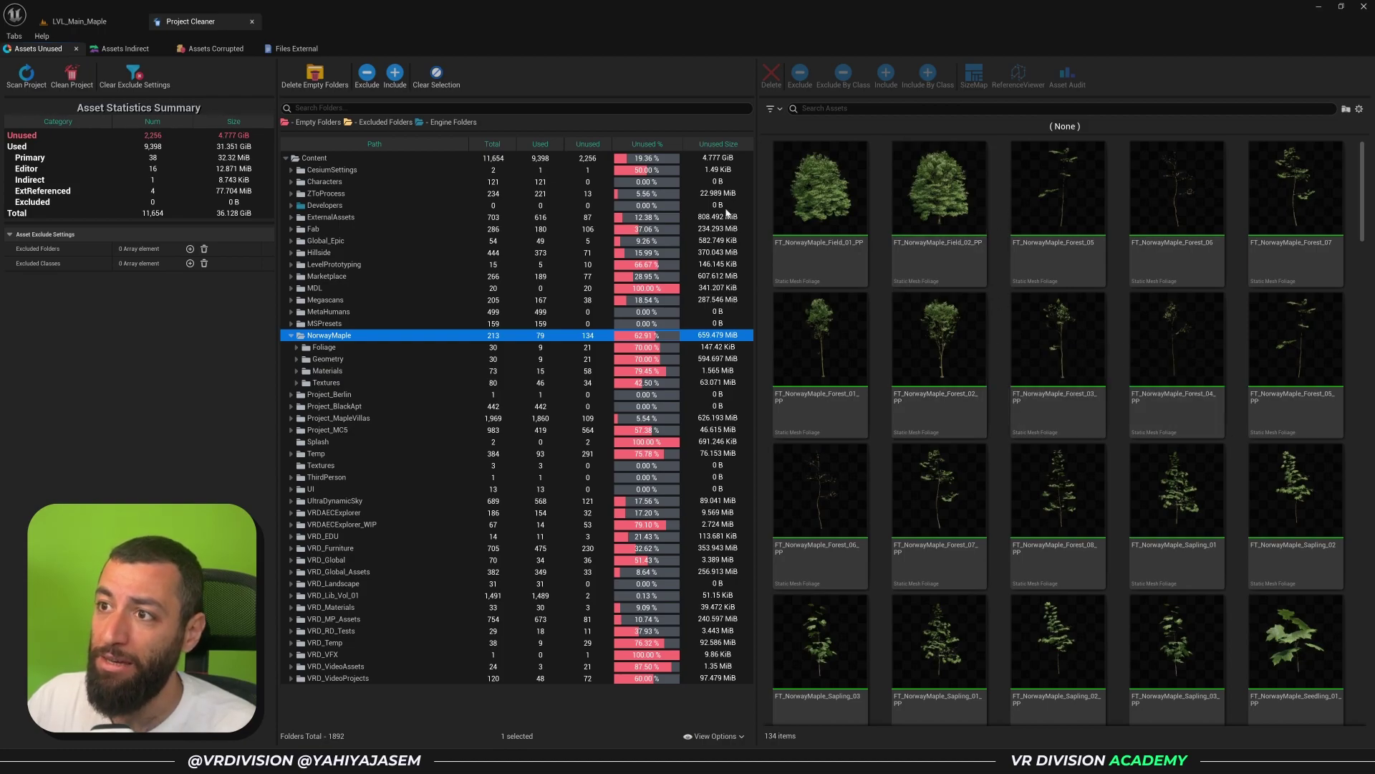
pyautogui.scroll(-5, 1077, 201)
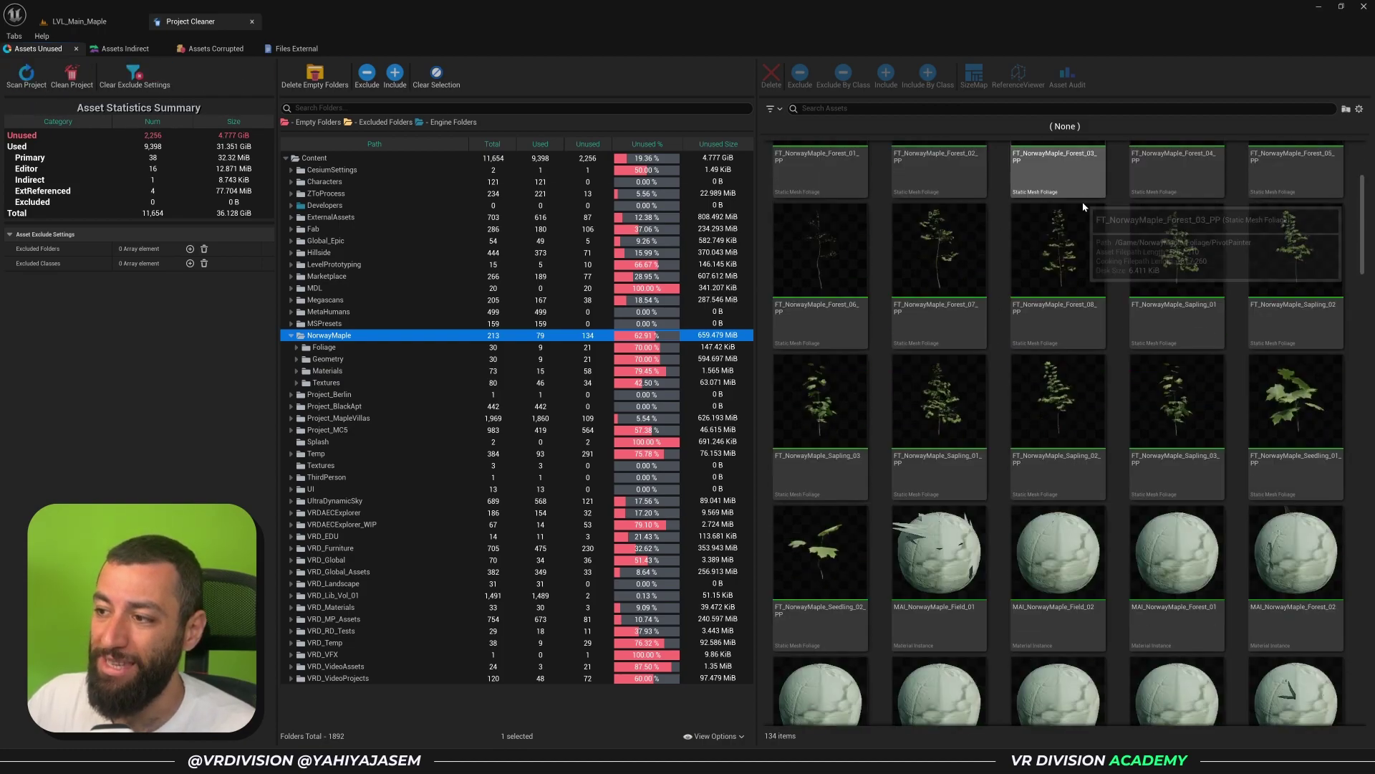
pyautogui.scroll(-2, 1076, 223)
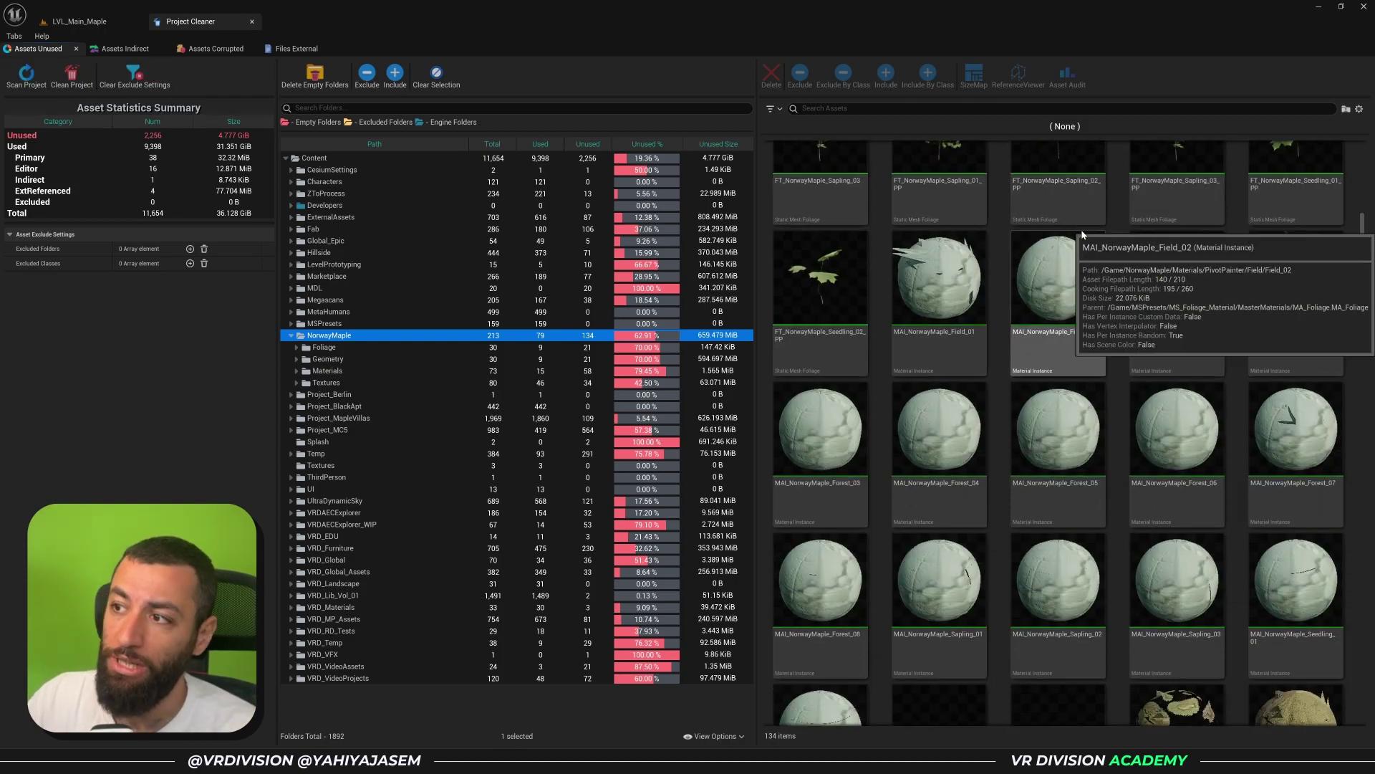
pyautogui.moveTo(980, 390)
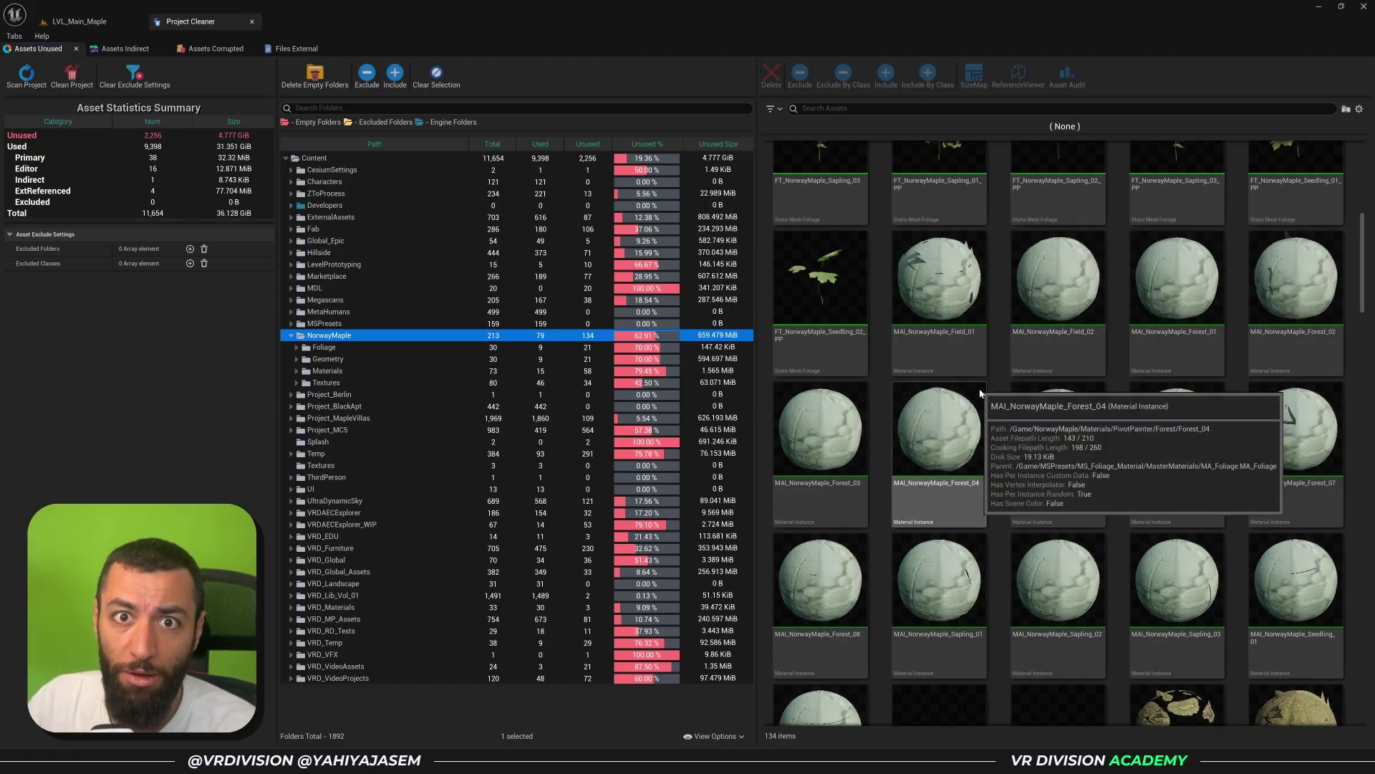
pyautogui.click(212, 399)
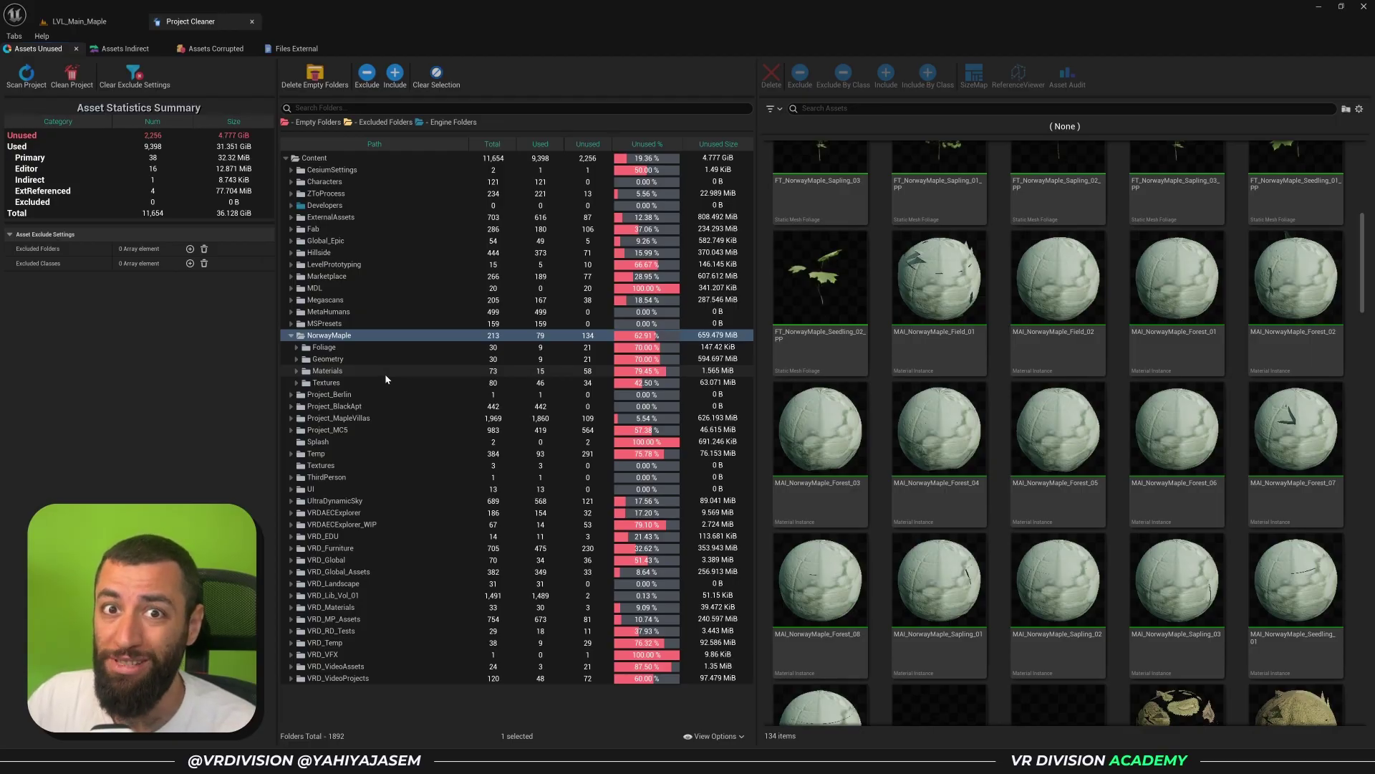
pyautogui.hotkey('alt', 'Tab')
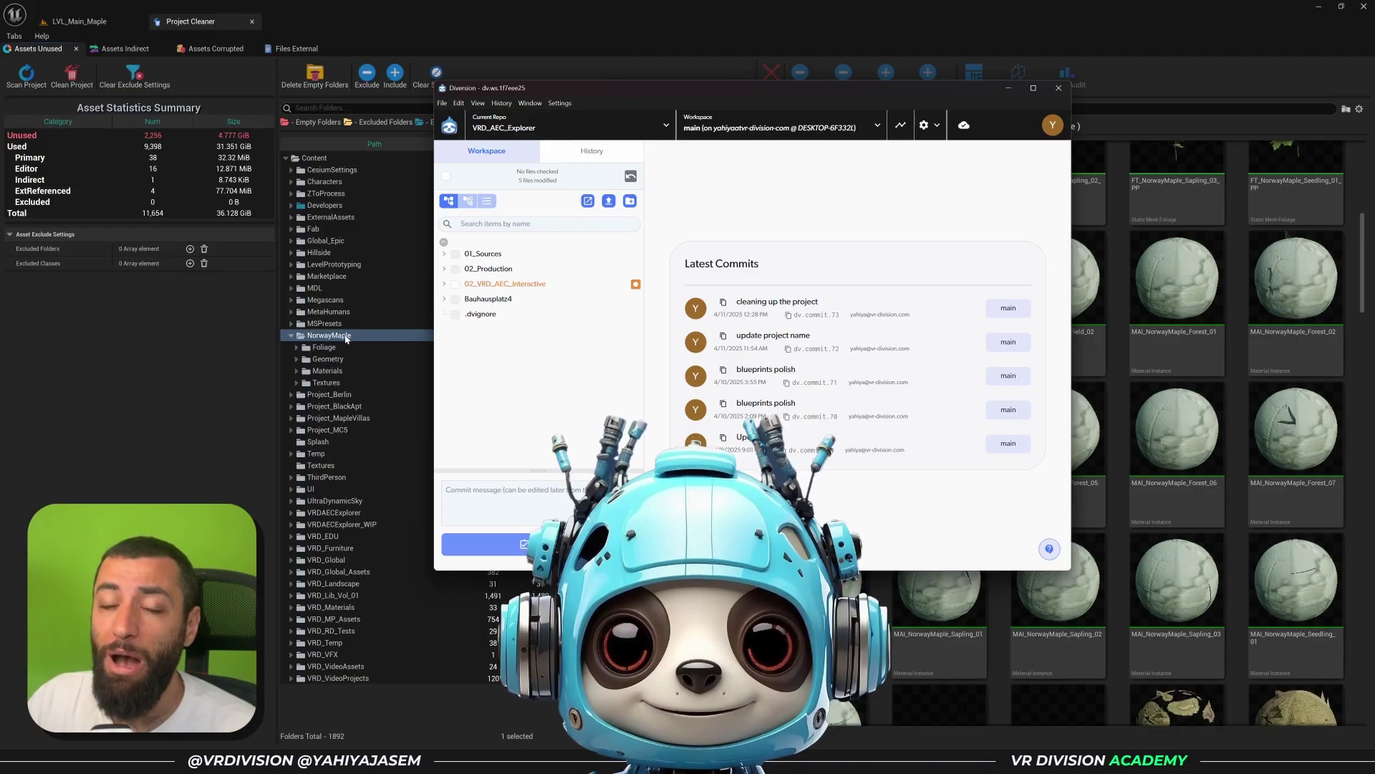
pyautogui.click(180, 413)
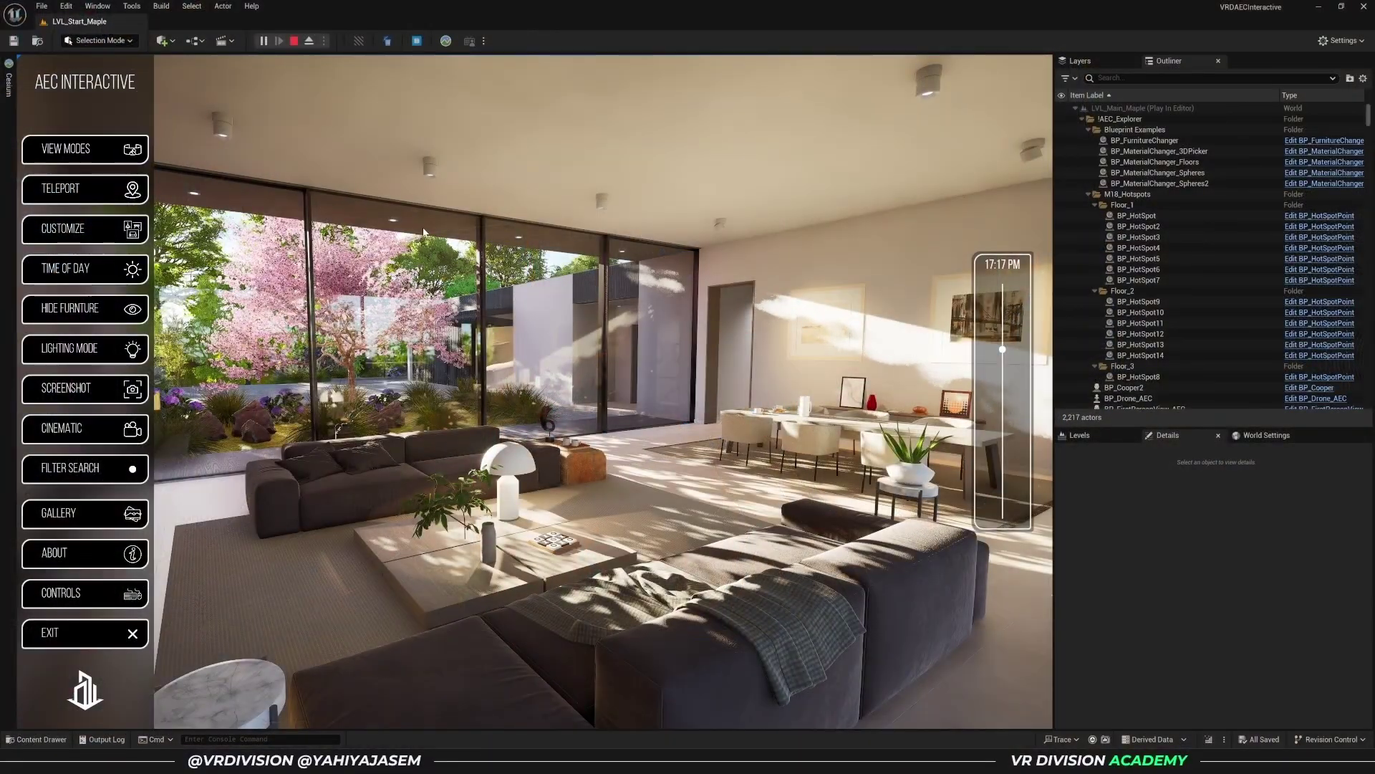
# Select the CesiumSettings row to show its single unused asset, Cesium_Ellipsoid.
pyautogui.click(423, 231)
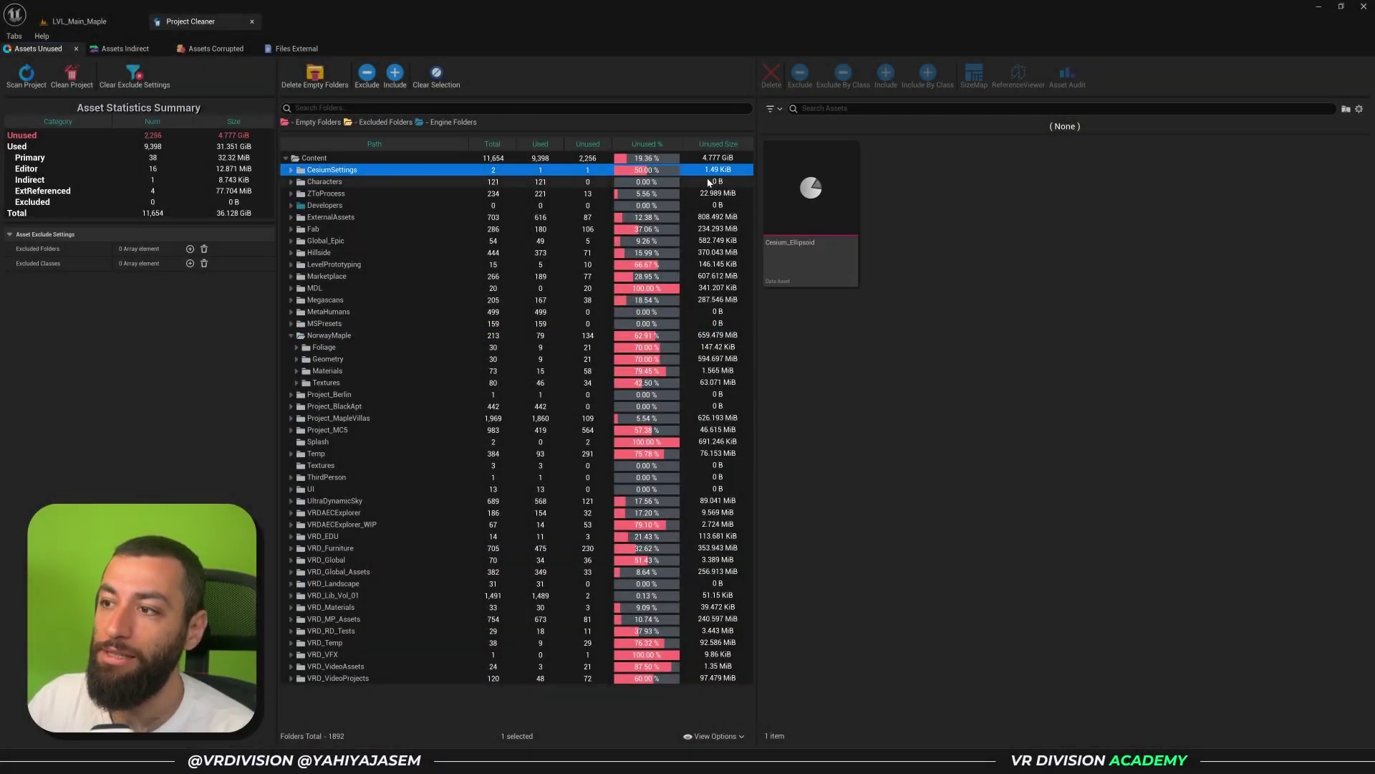
# Exclude the CesiumSettings and ZToProcess folders, then view ExternalAssets' unused assets.
pyautogui.click(367, 77)
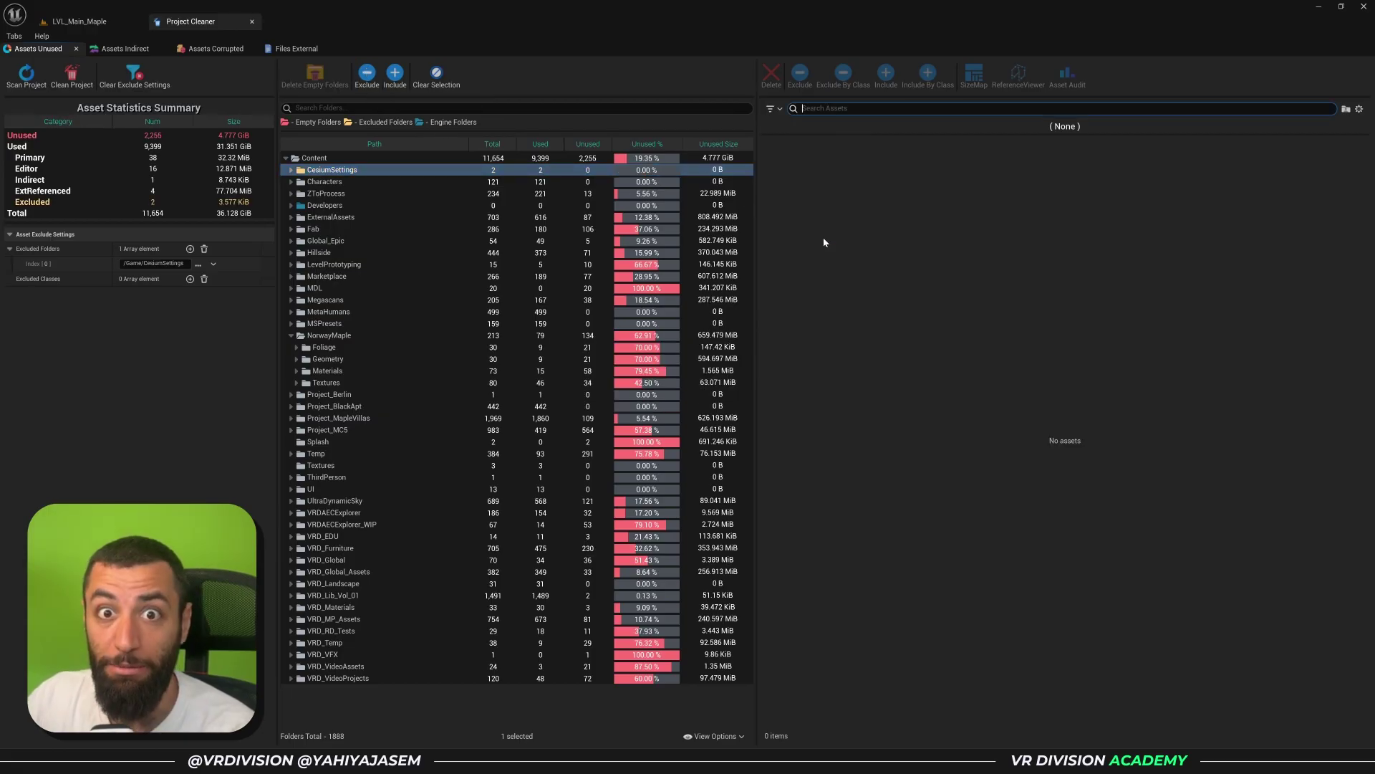
pyautogui.click(350, 194)
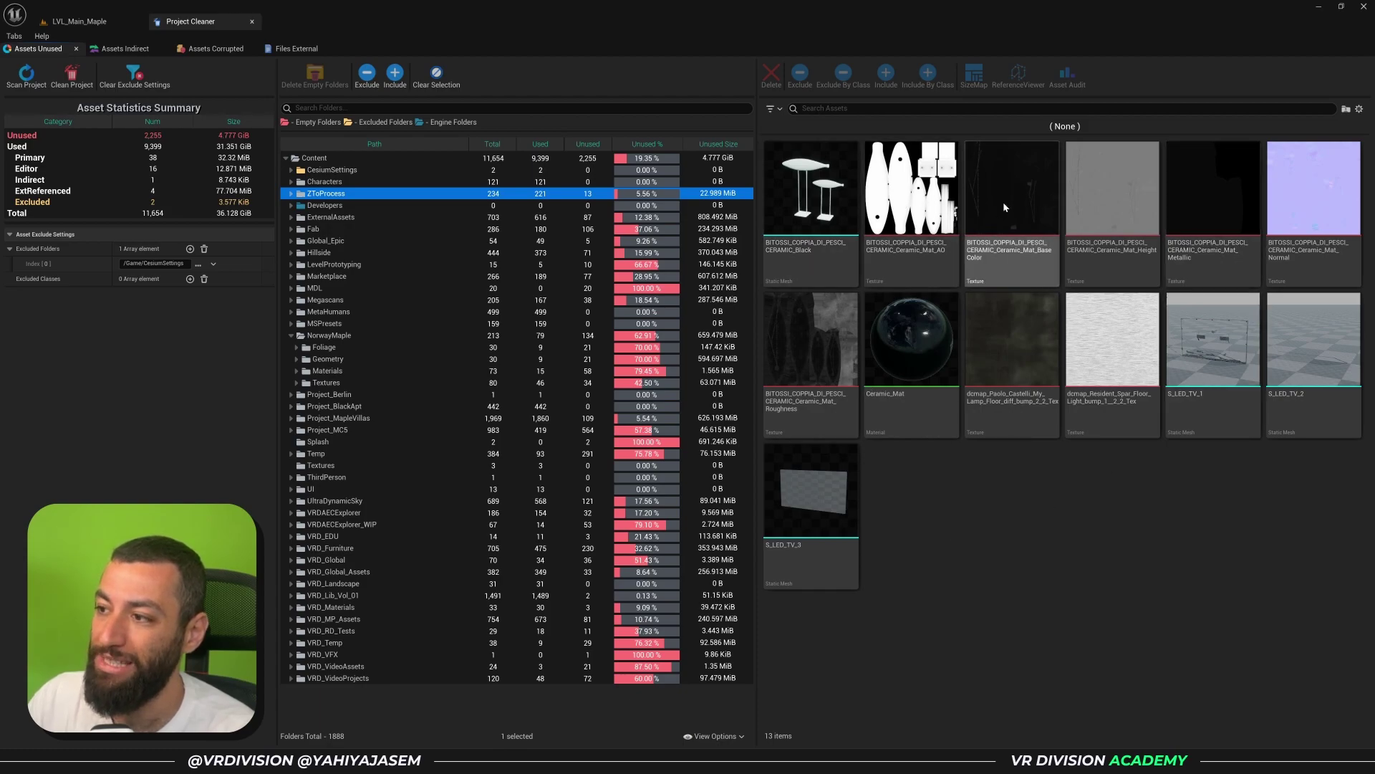
pyautogui.click(364, 78)
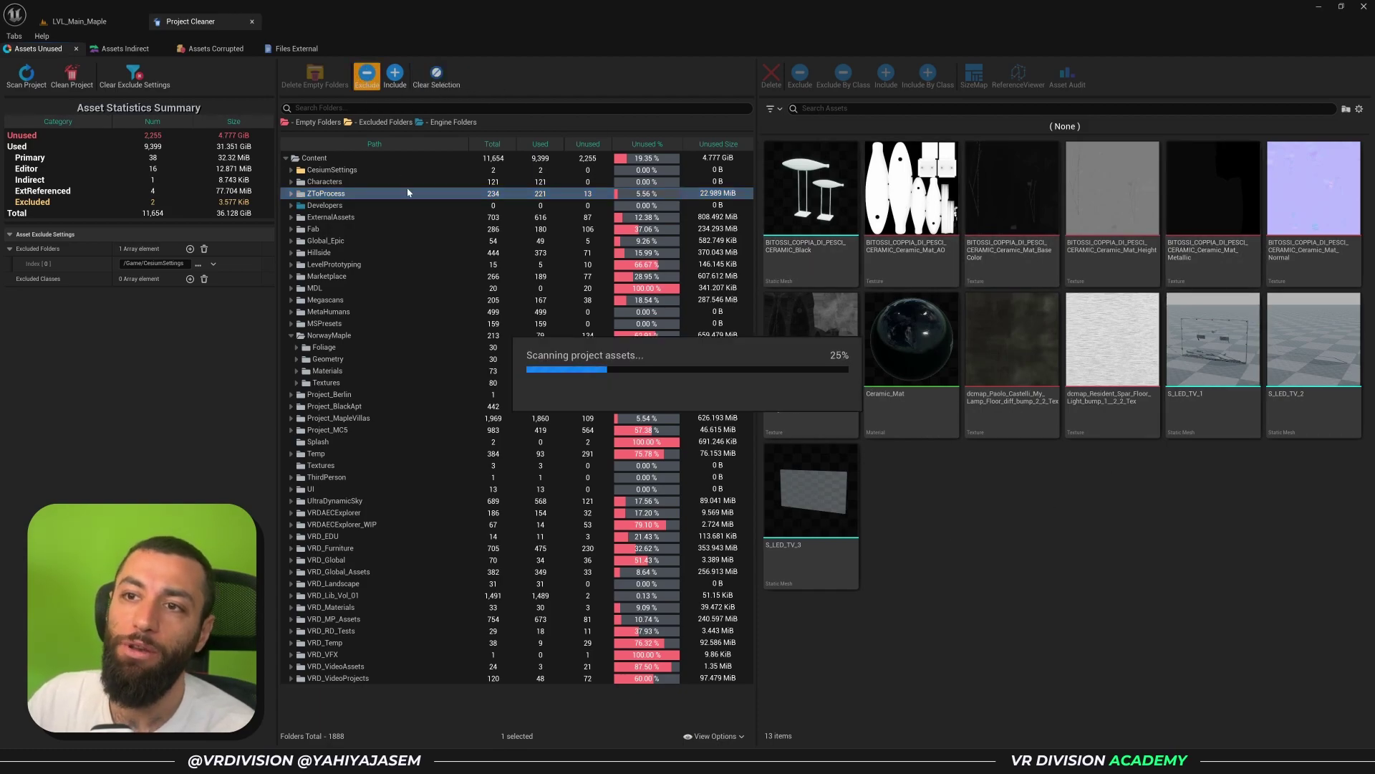
pyautogui.click(343, 218)
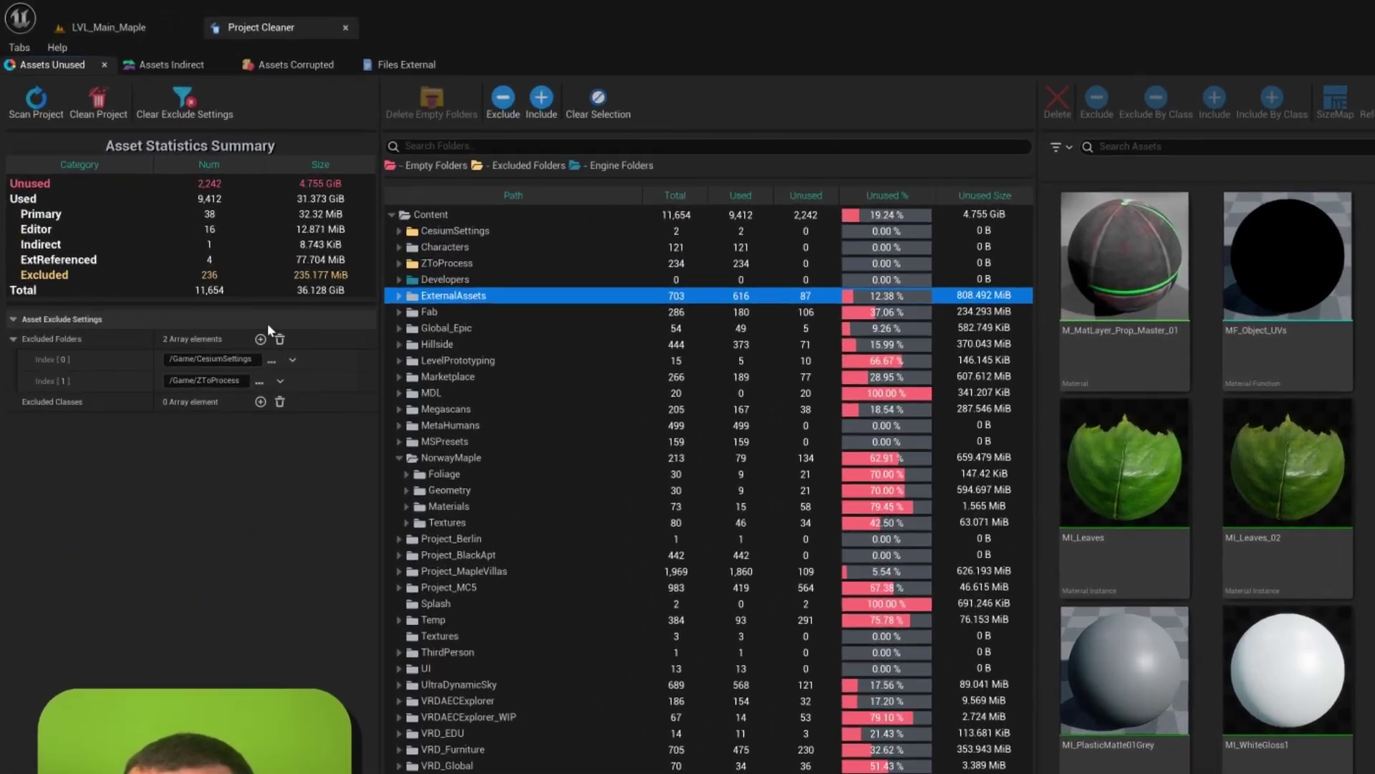
# Exclude MI_Leaves's asset class from cleanup using Exclude By Class.
pyautogui.moveTo(86, 356)
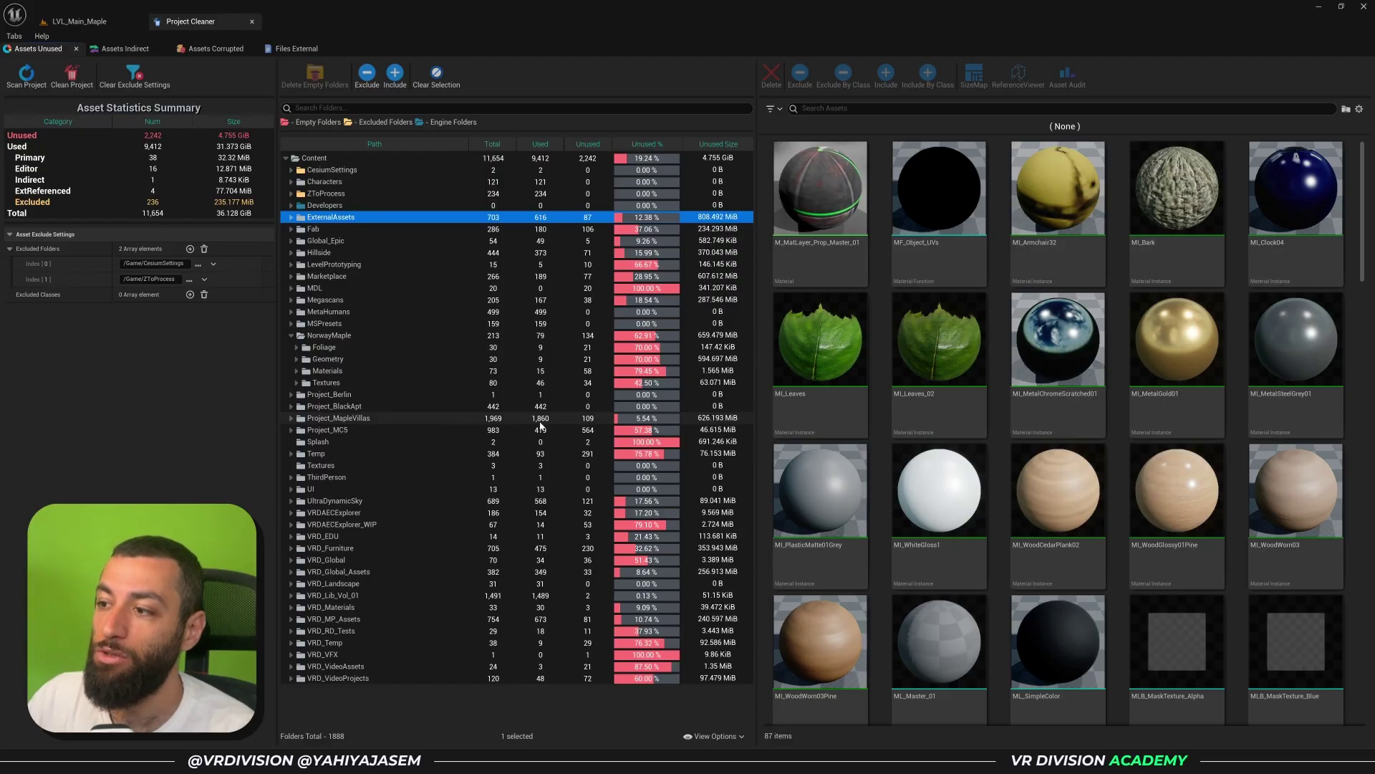
pyautogui.moveTo(835, 388)
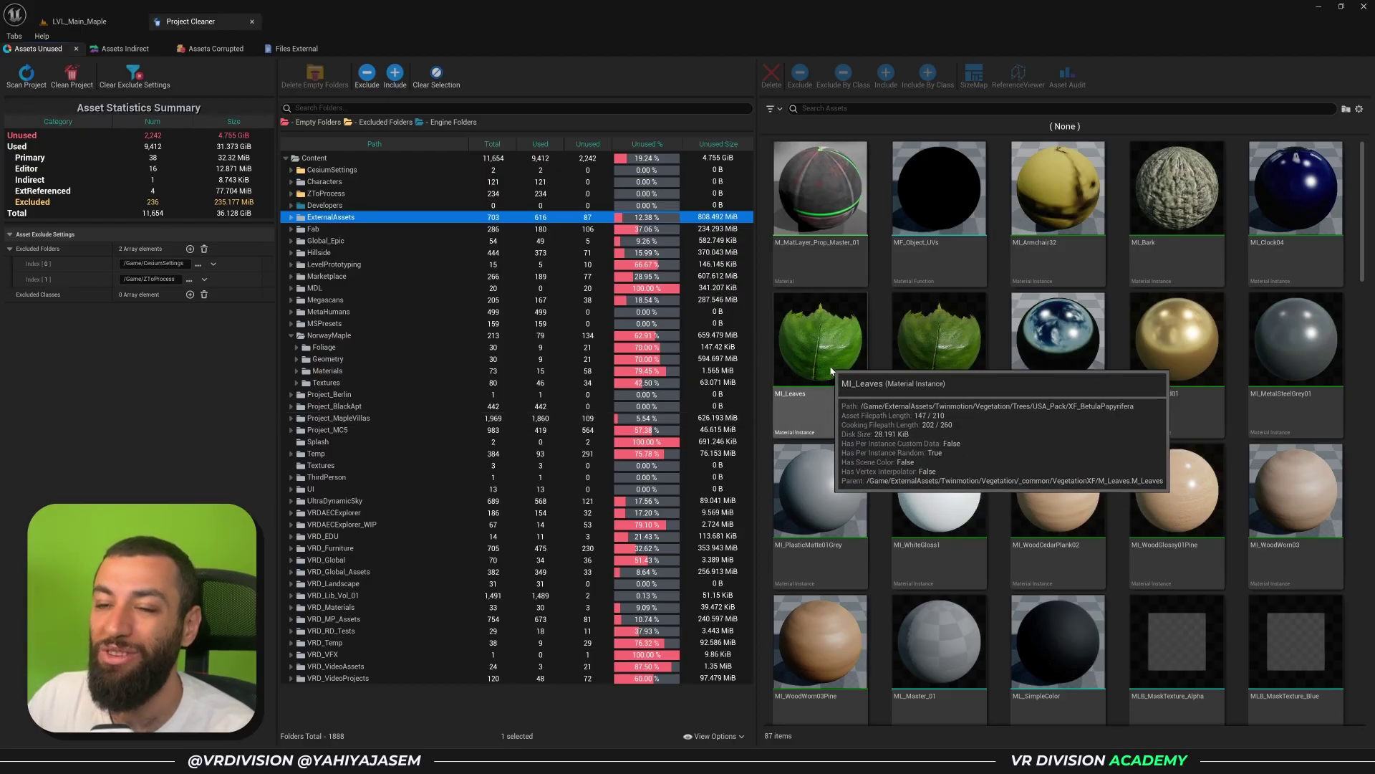
pyautogui.click(835, 386)
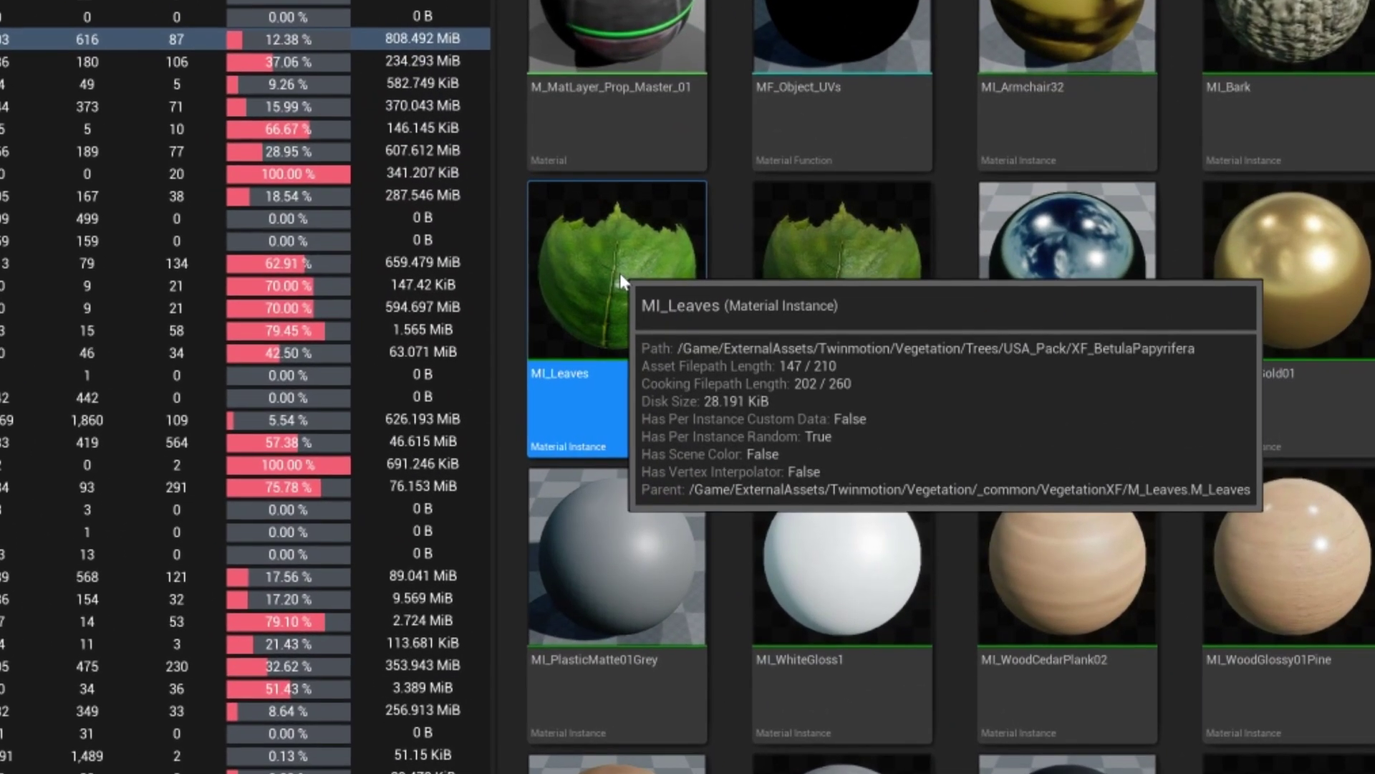
pyautogui.rightClick(822, 341)
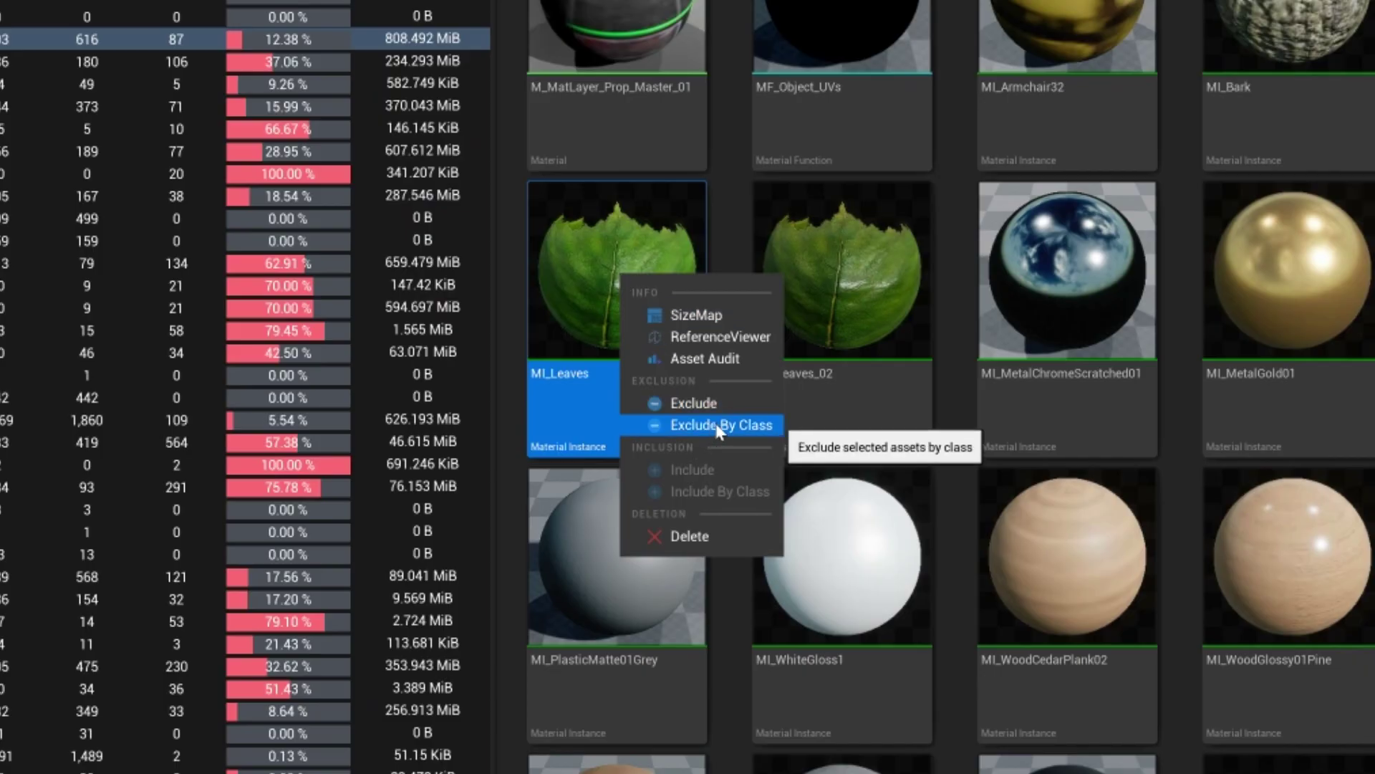
pyautogui.click(669, 427)
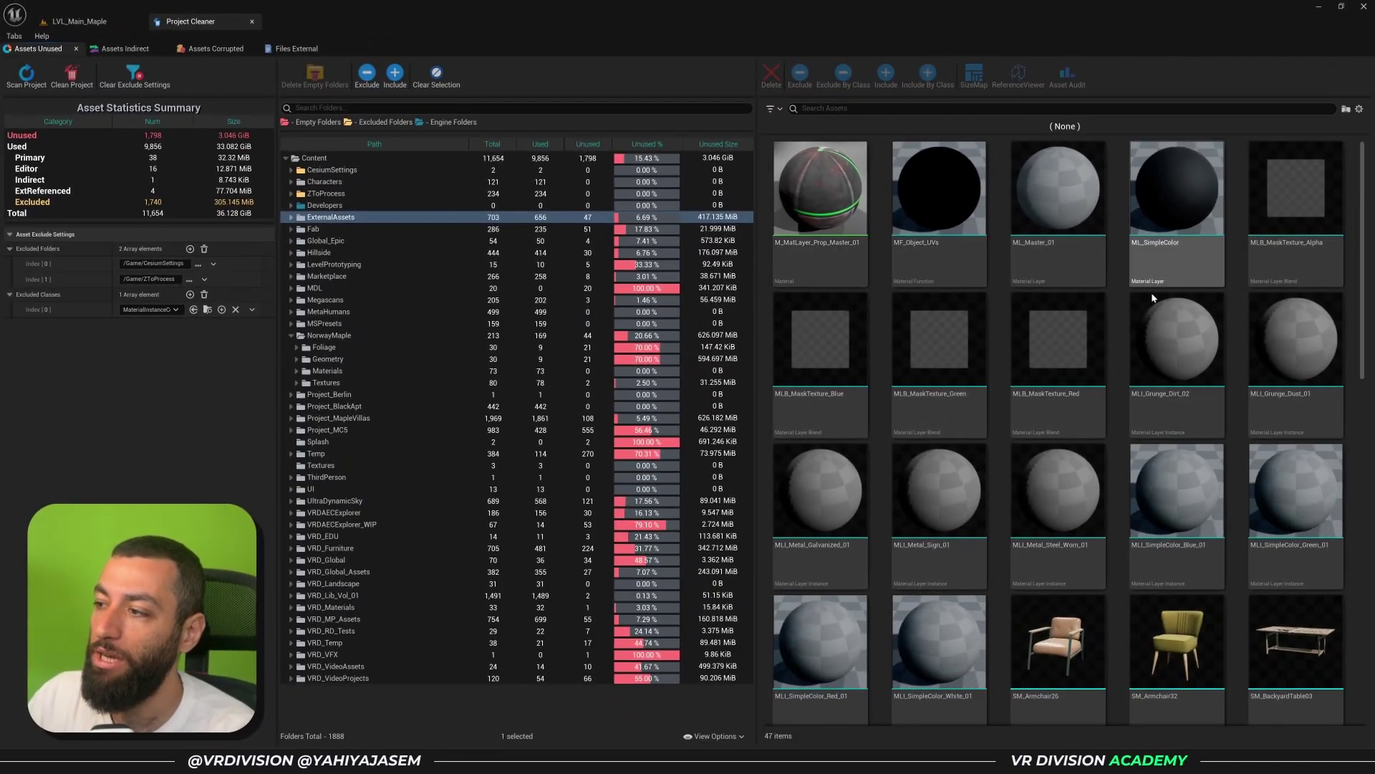
# Clear the Excluded Classes array and rescan, returning unused assets to 2,242 at 4.755 GiB.
pyautogui.scroll(-2, 987, 496)
pyautogui.scroll(2, 987, 496)
pyautogui.scroll(-2, 974, 491)
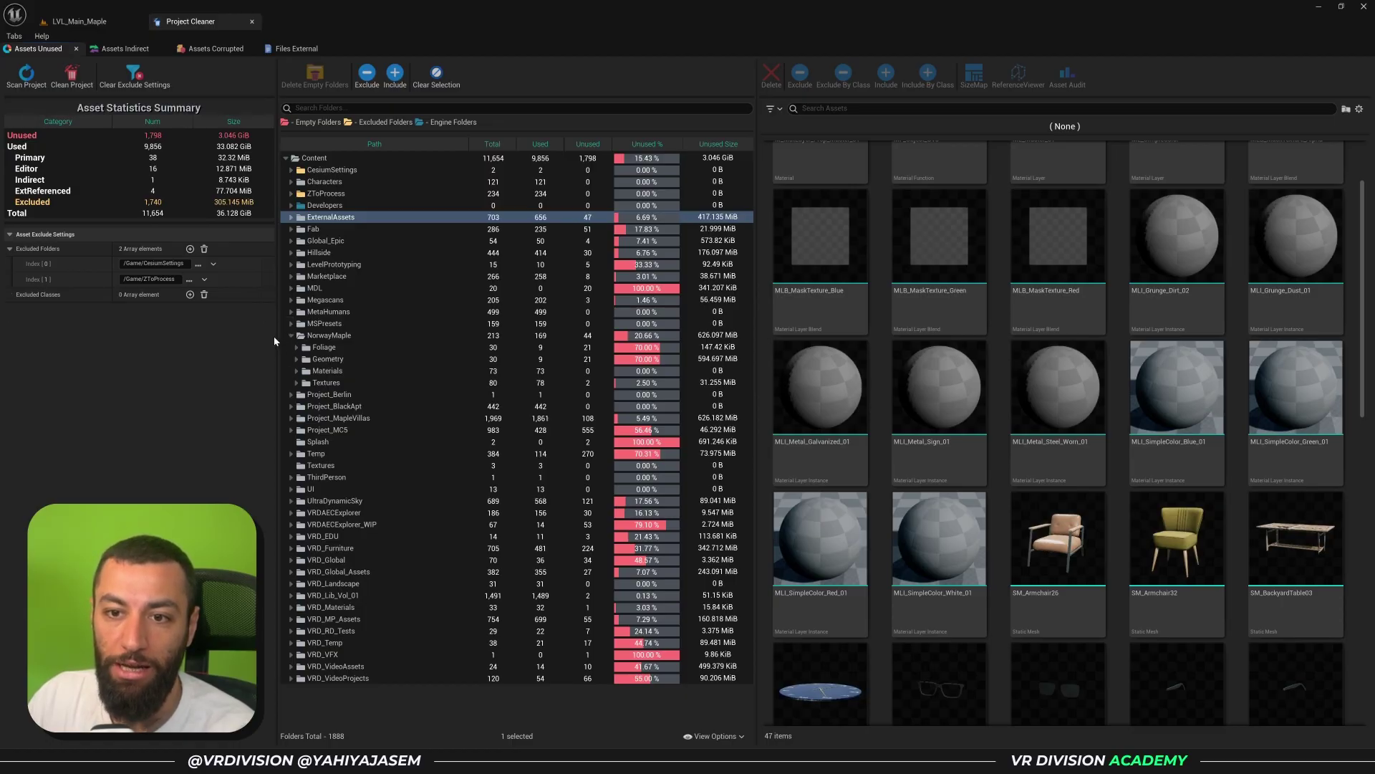
pyautogui.click(27, 77)
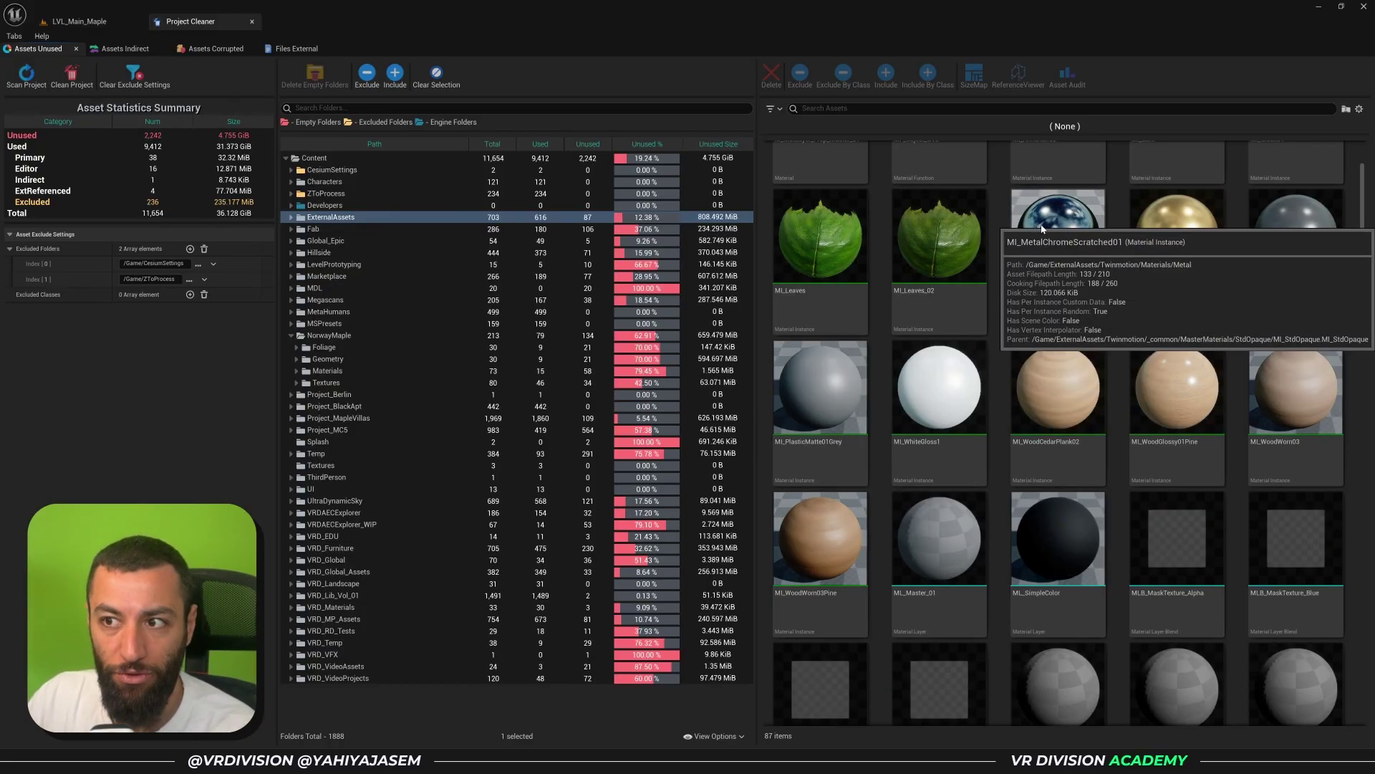
# Browse Fab and Global_Epic's unused assets and open the Slider_Button mesh's Size Map (M_Metal 35 MB).
pyautogui.scroll(-10, 966, 229)
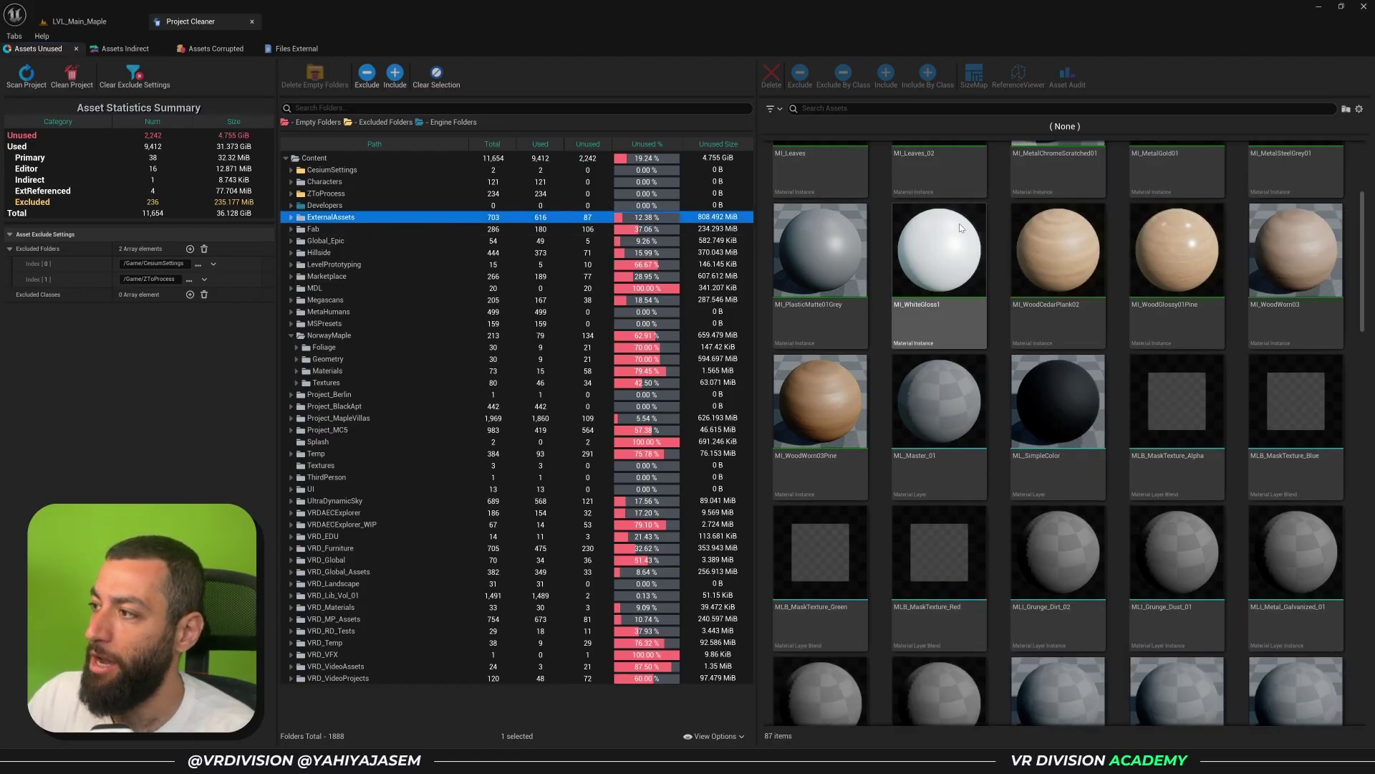
pyautogui.scroll(-15, 966, 229)
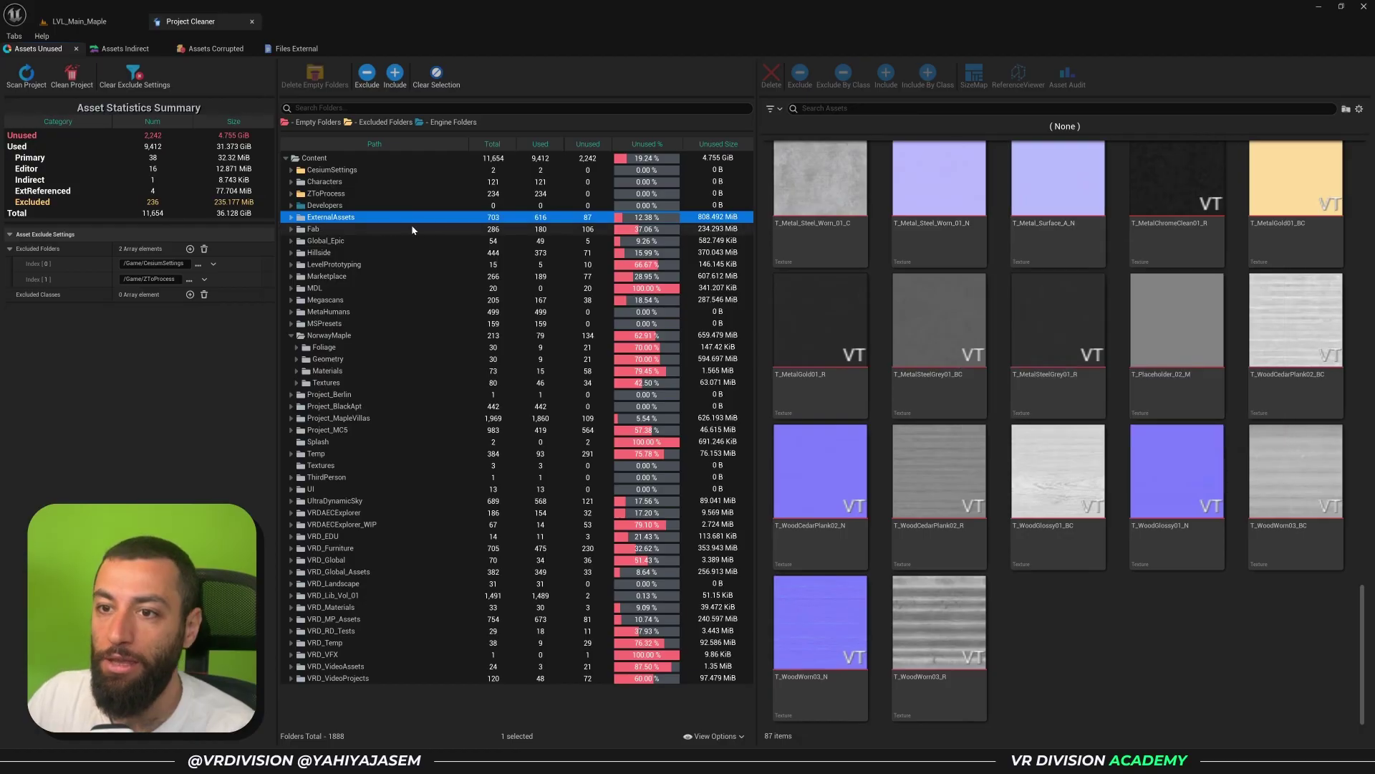
pyautogui.click(411, 228)
pyautogui.scroll(-10, 936, 253)
pyautogui.scroll(-3, 936, 254)
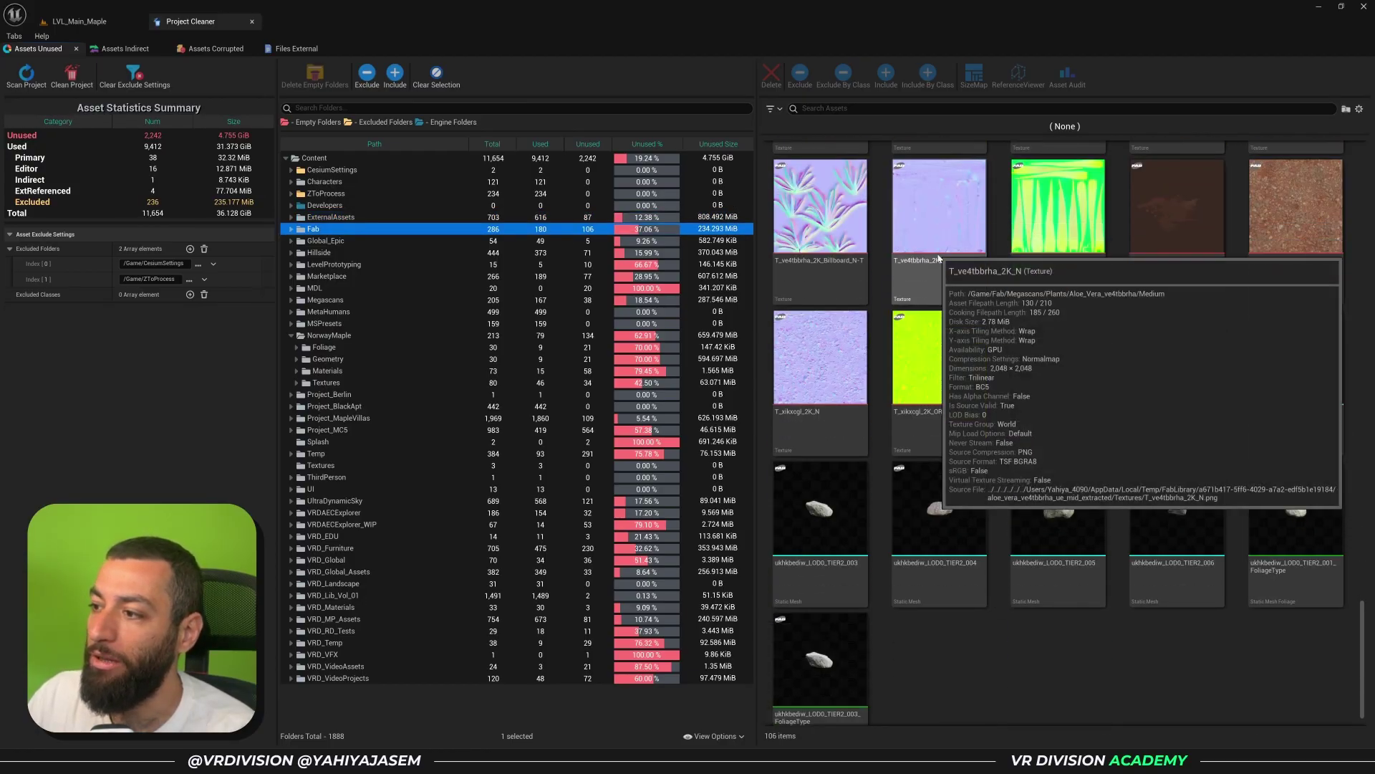
pyautogui.click(423, 241)
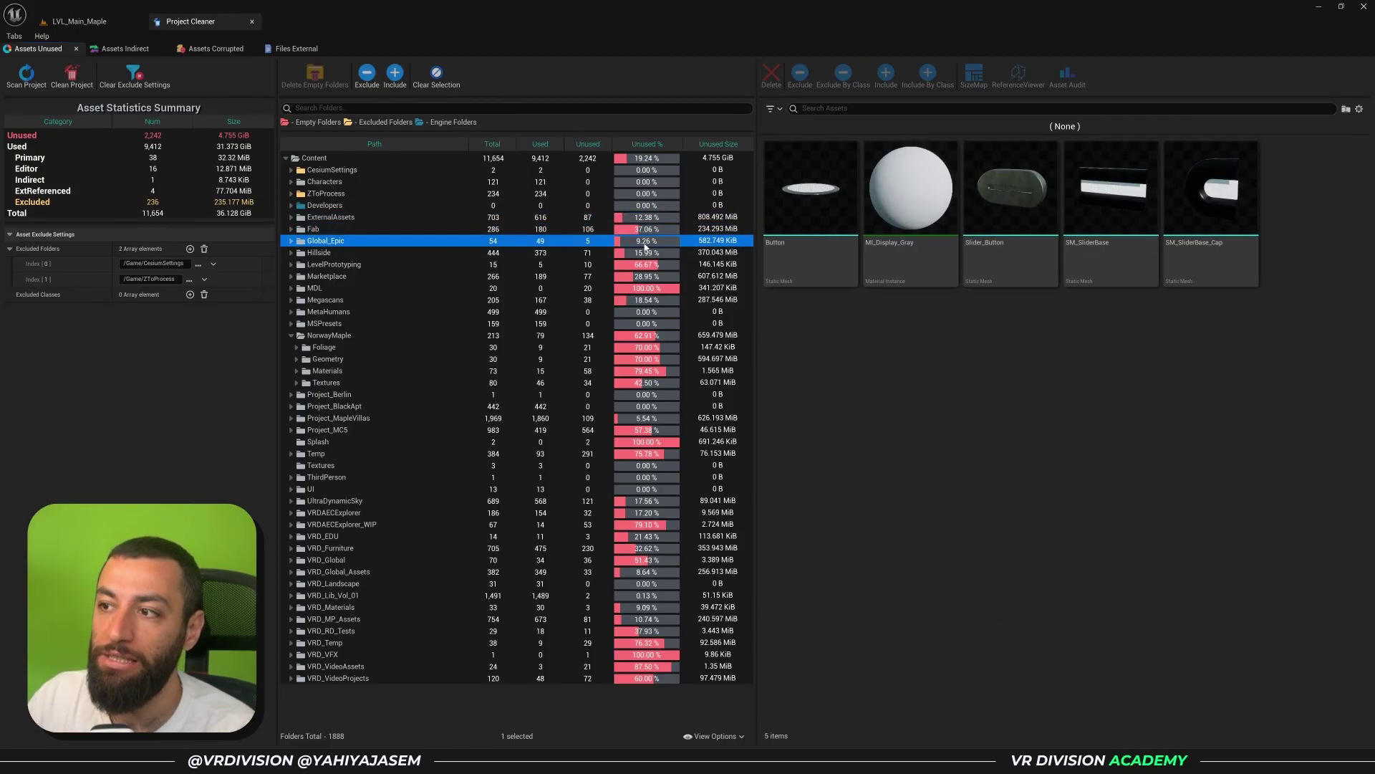
pyautogui.rightClick(996, 215)
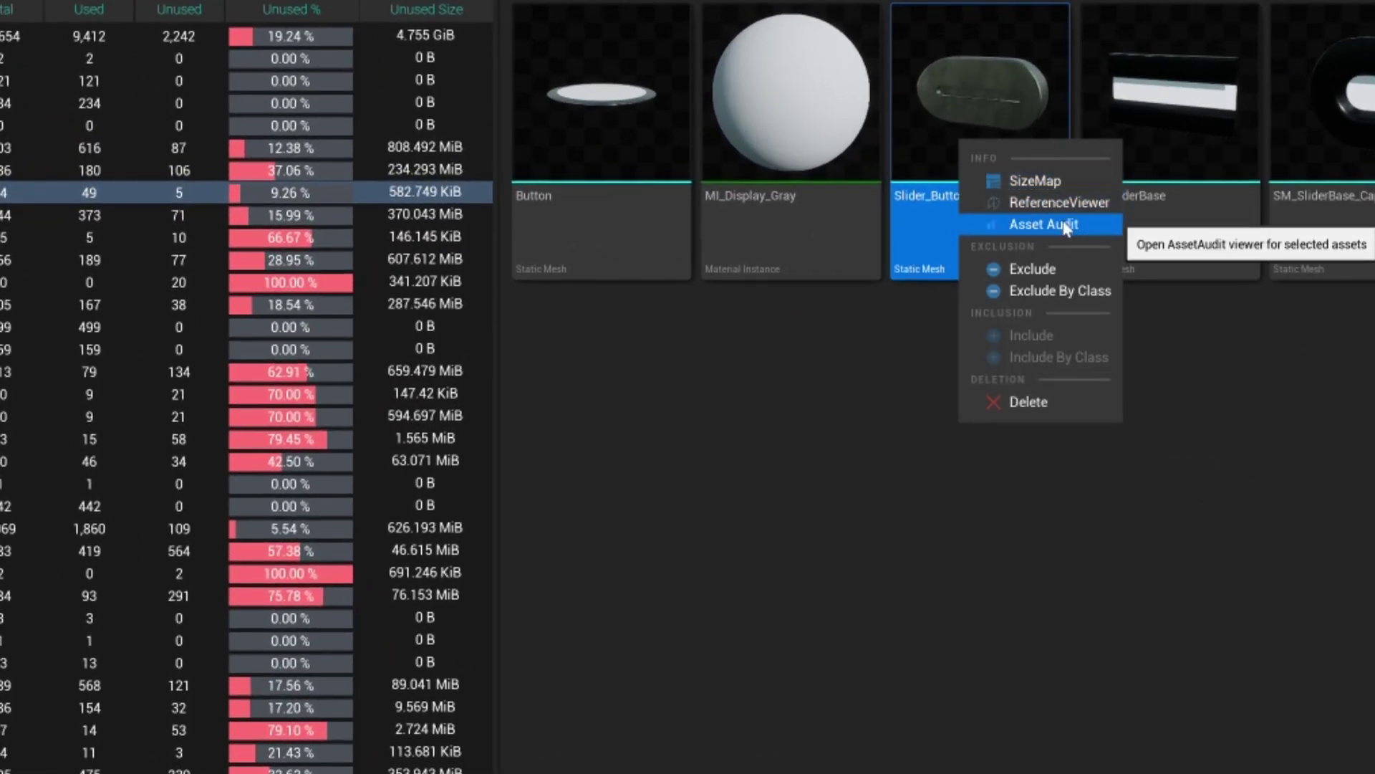
pyautogui.click(1037, 180)
# Open Slider_Button's Reference Viewer and expand everything that uses the M_Metal material.
pyautogui.rightClick(983, 126)
pyautogui.click(1032, 177)
pyautogui.click(175, 562)
pyautogui.click(180, 572)
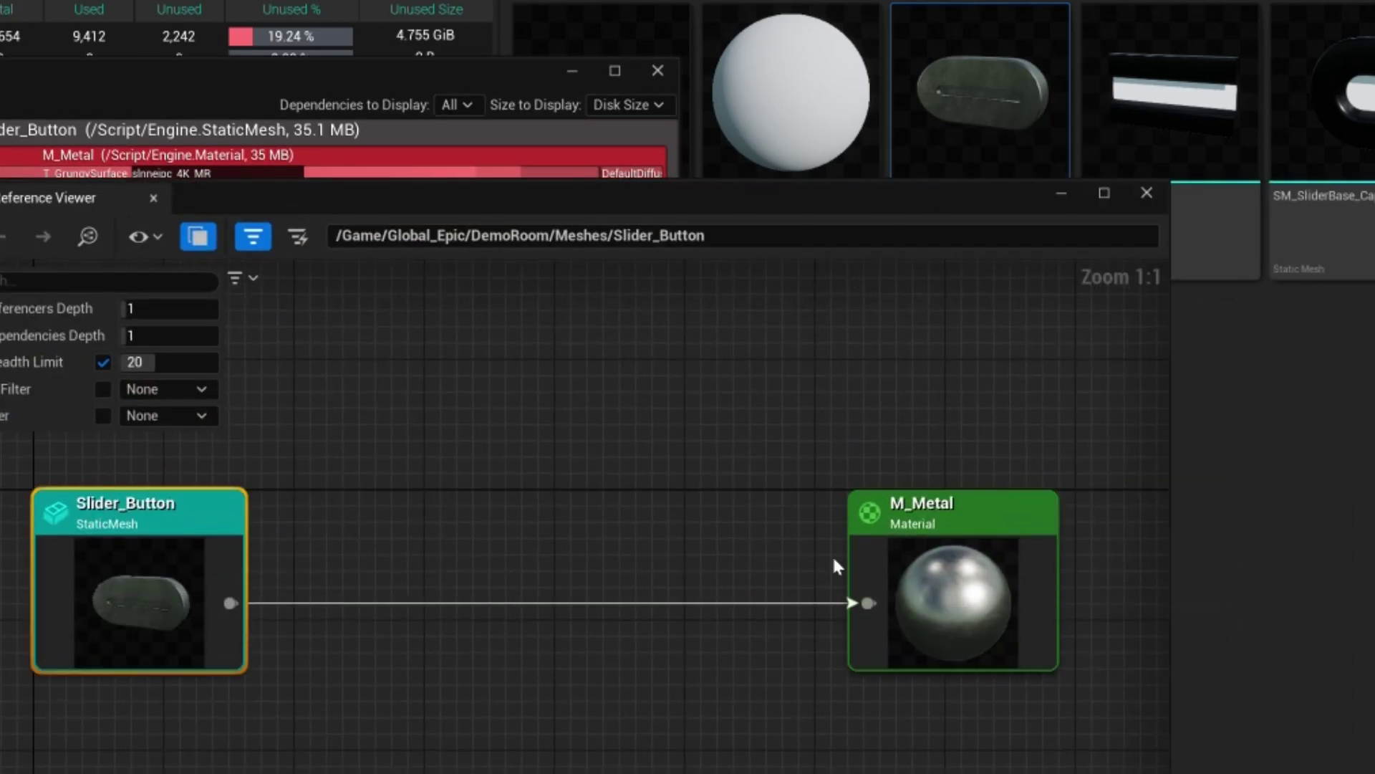
pyautogui.click(929, 560)
pyautogui.doubleClick(1044, 583)
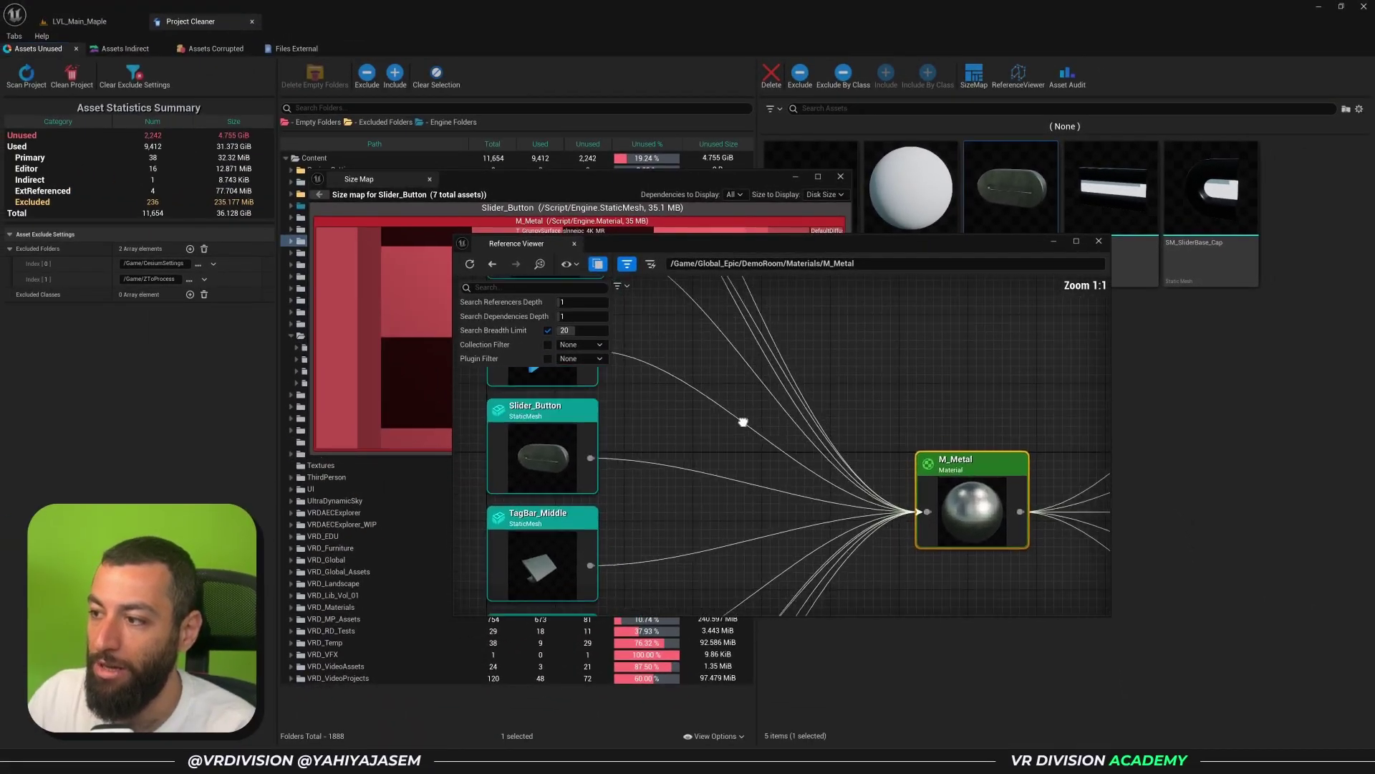
# Zoom out on the reference graph, then close the Reference Viewer and Size Map.
pyautogui.scroll(-5, 739, 438)
pyautogui.scroll(2, 752, 409)
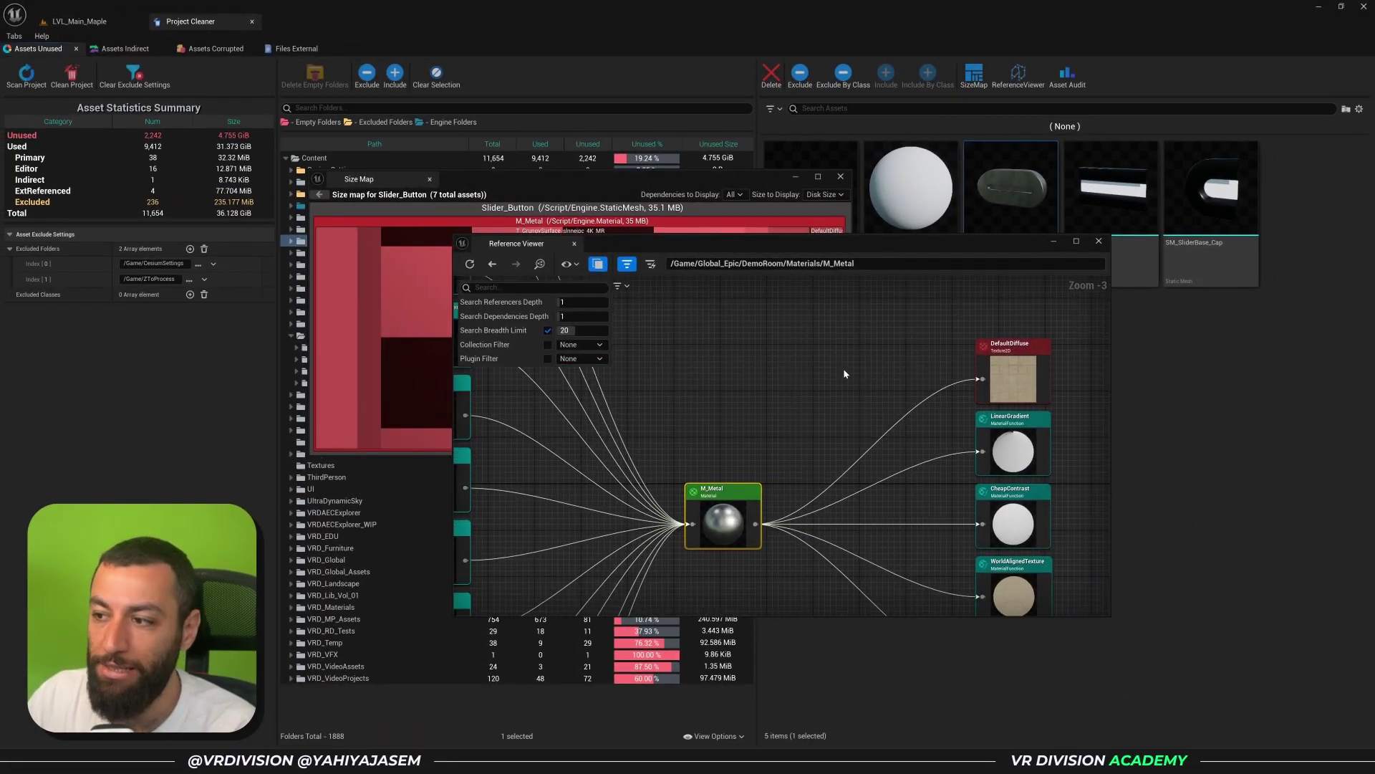
pyautogui.scroll(-1, 882, 389)
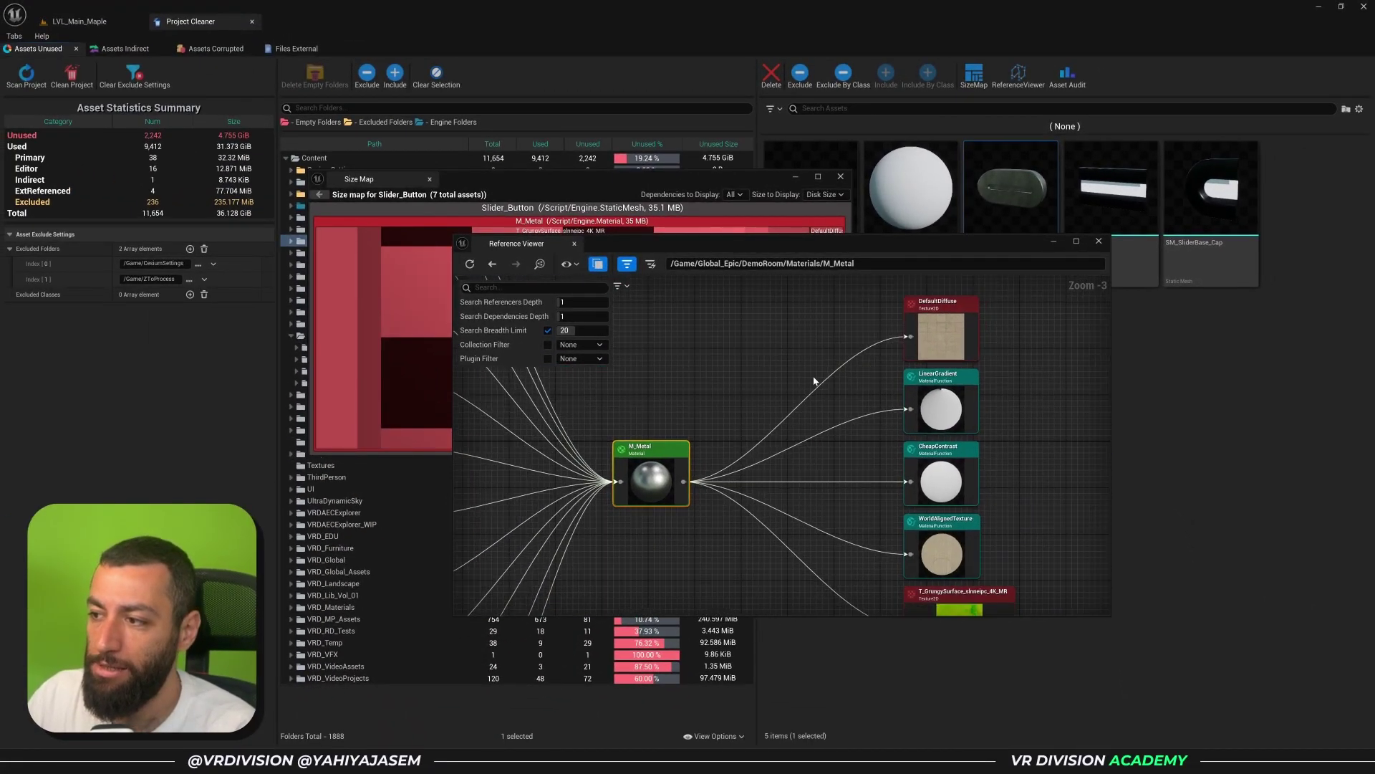
pyautogui.click(1101, 243)
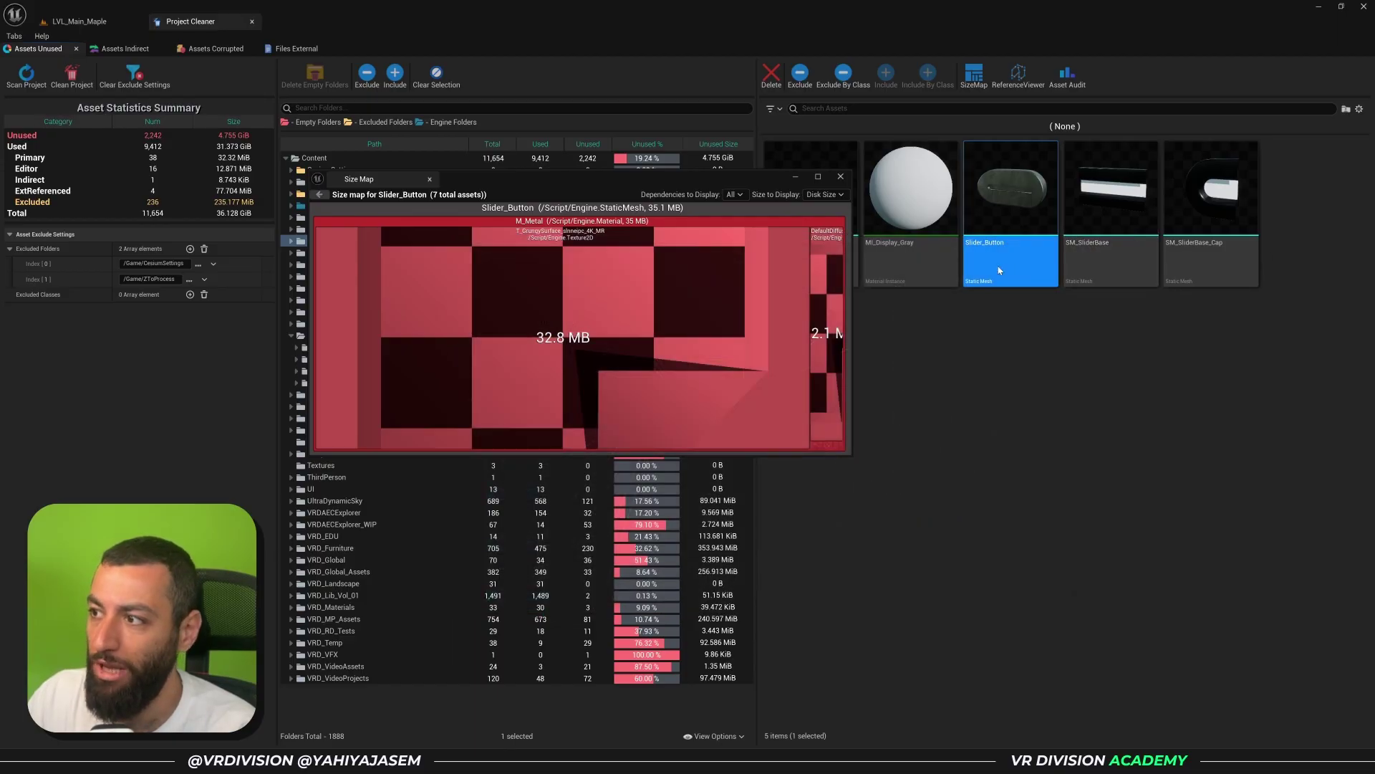
pyautogui.click(842, 176)
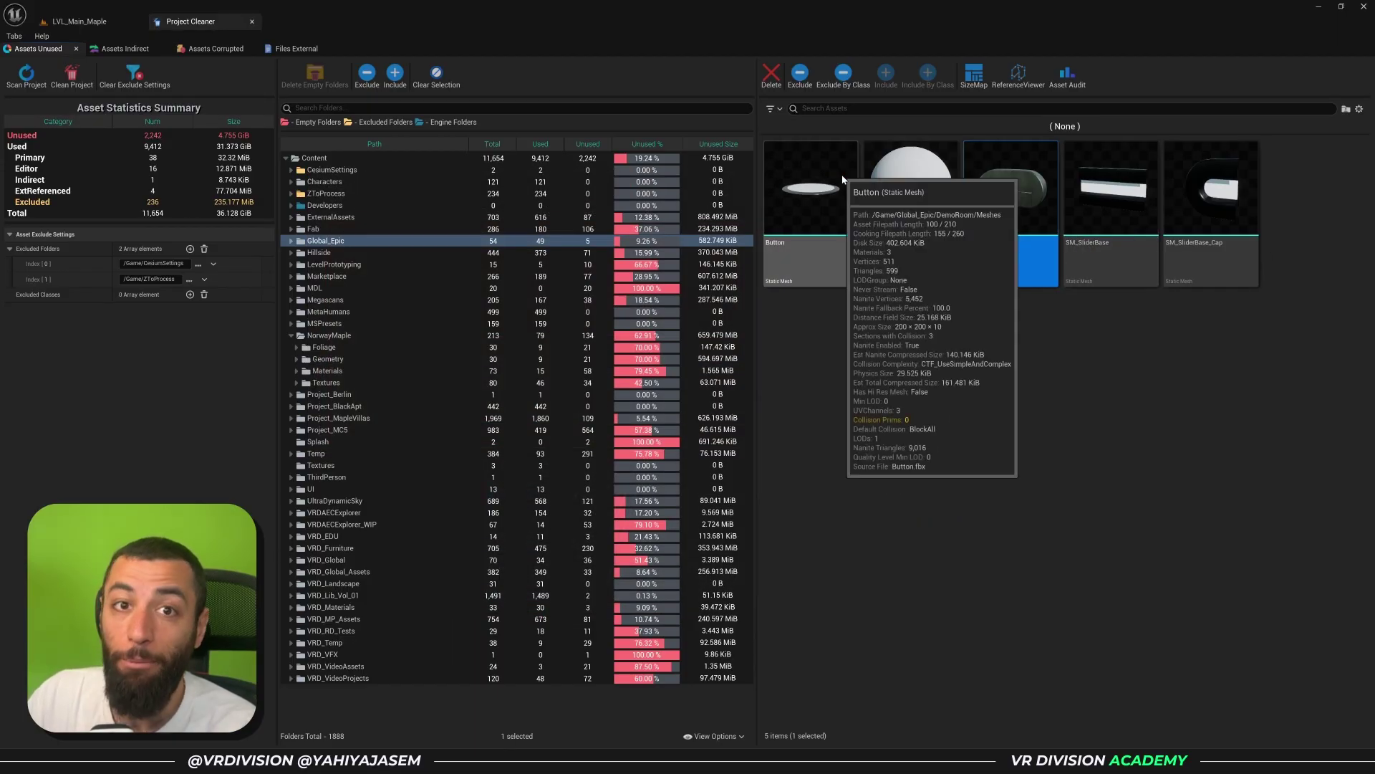
# Review the unused assets in Global_Epic, Hillside, LevelPrototyping and Marketplace.
pyautogui.click(364, 242)
pyautogui.click(376, 252)
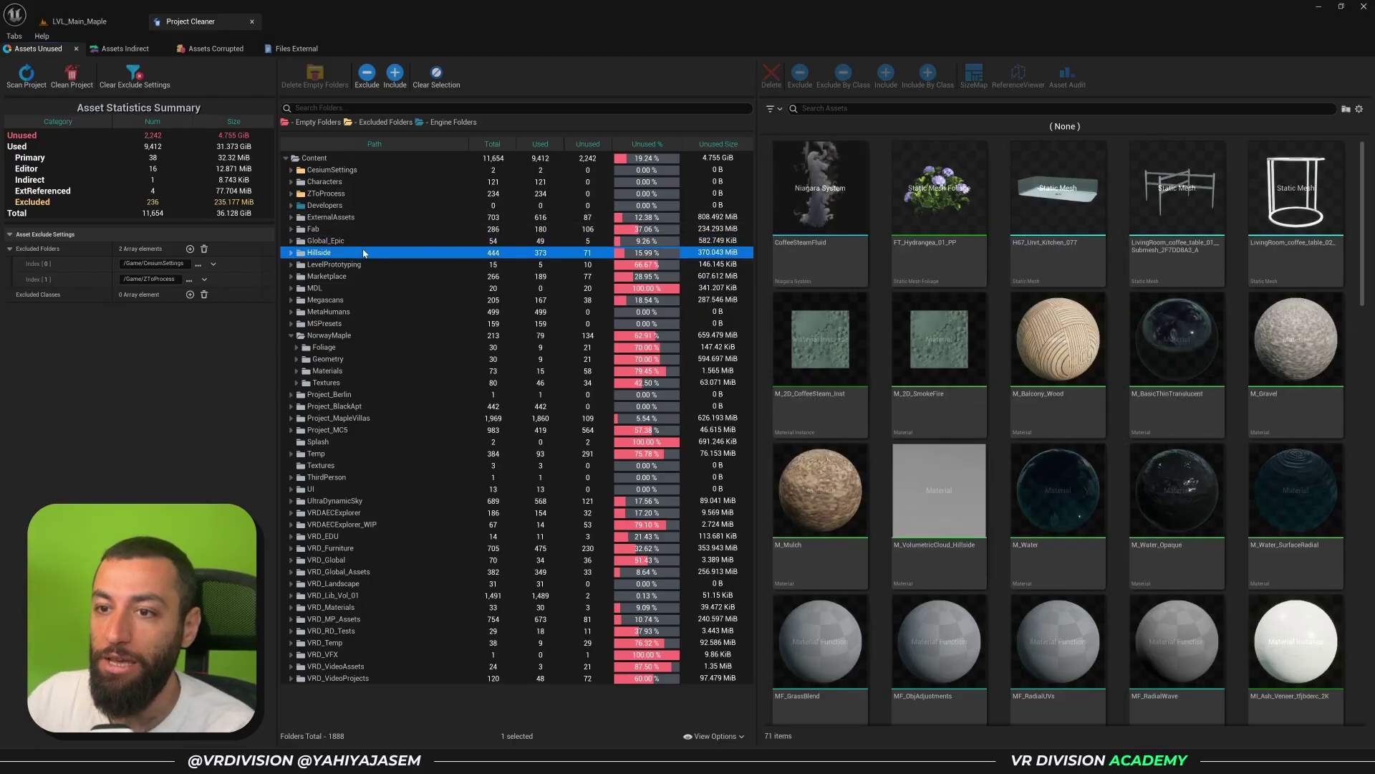
pyautogui.scroll(-3, 1007, 265)
pyautogui.scroll(-5, 1007, 268)
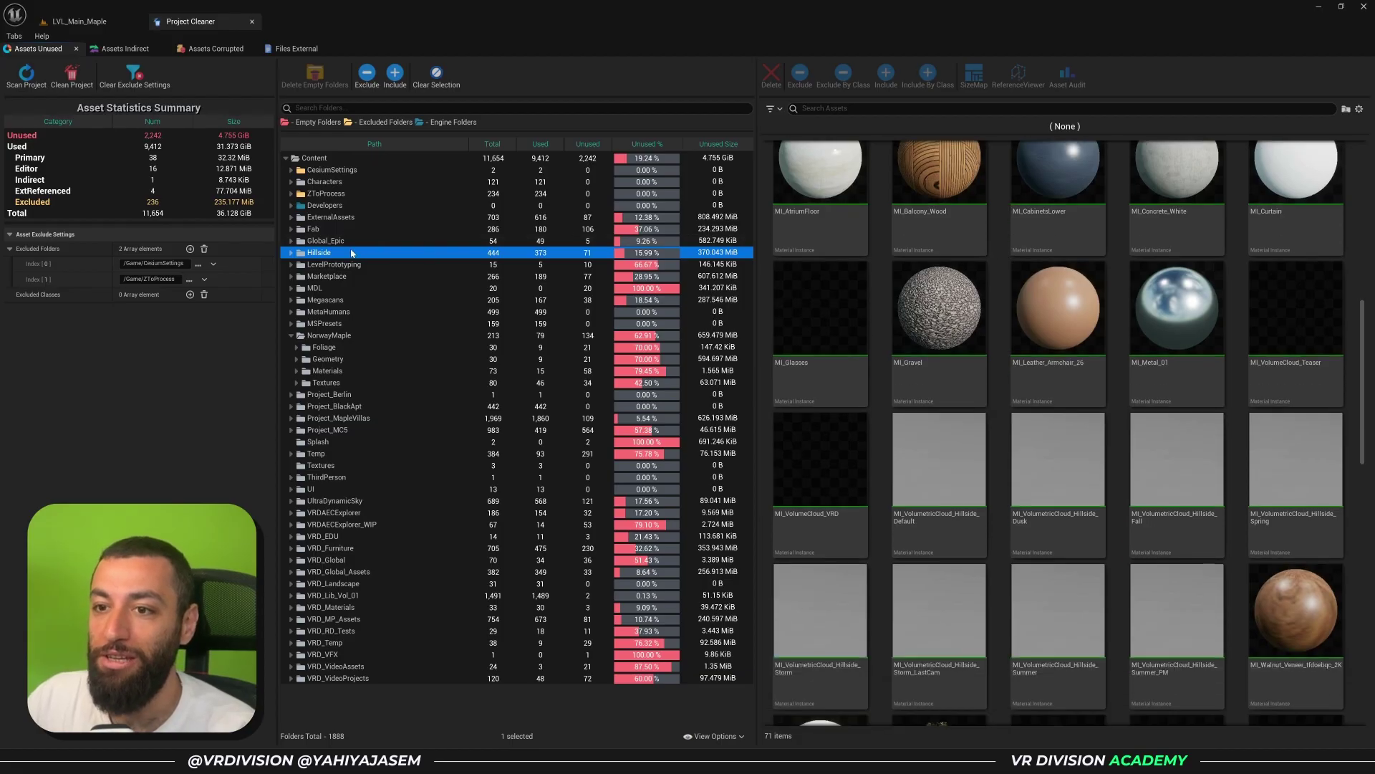
pyautogui.click(387, 265)
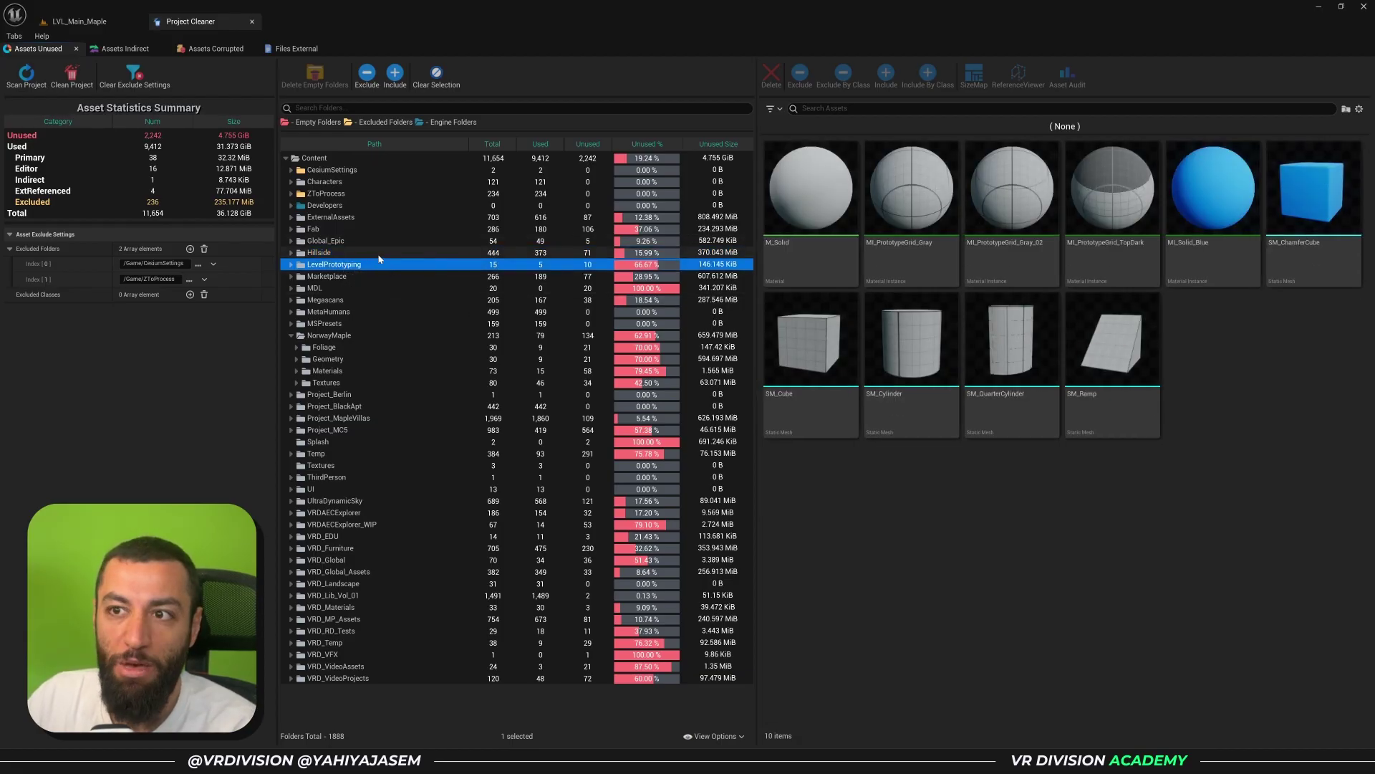
pyautogui.click(379, 276)
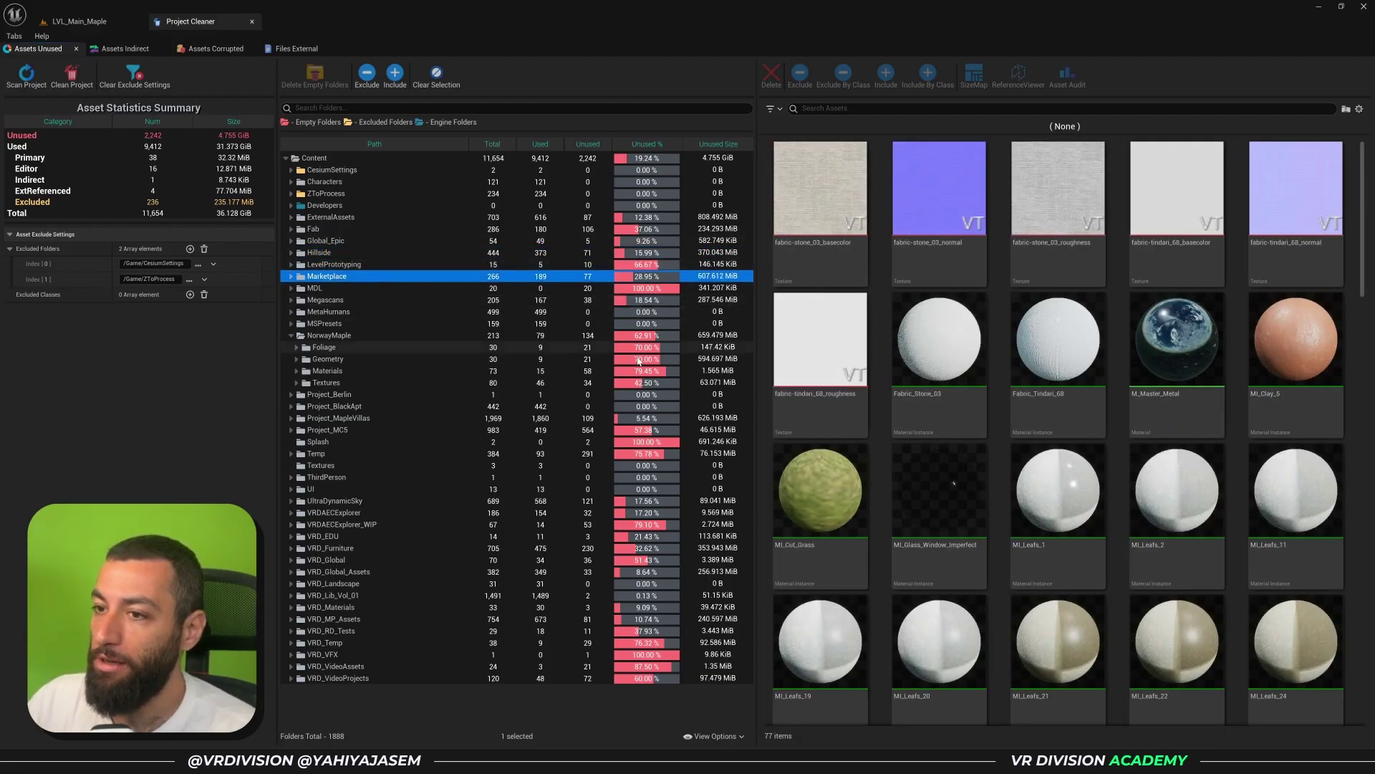
# Step through Megascans and a collapsed NorwayMaple to Project_MapleVillas' 109 unused assets.
pyautogui.scroll(-2, 931, 388)
pyautogui.scroll(-10, 949, 388)
pyautogui.press('Down')
pyautogui.press('Down')
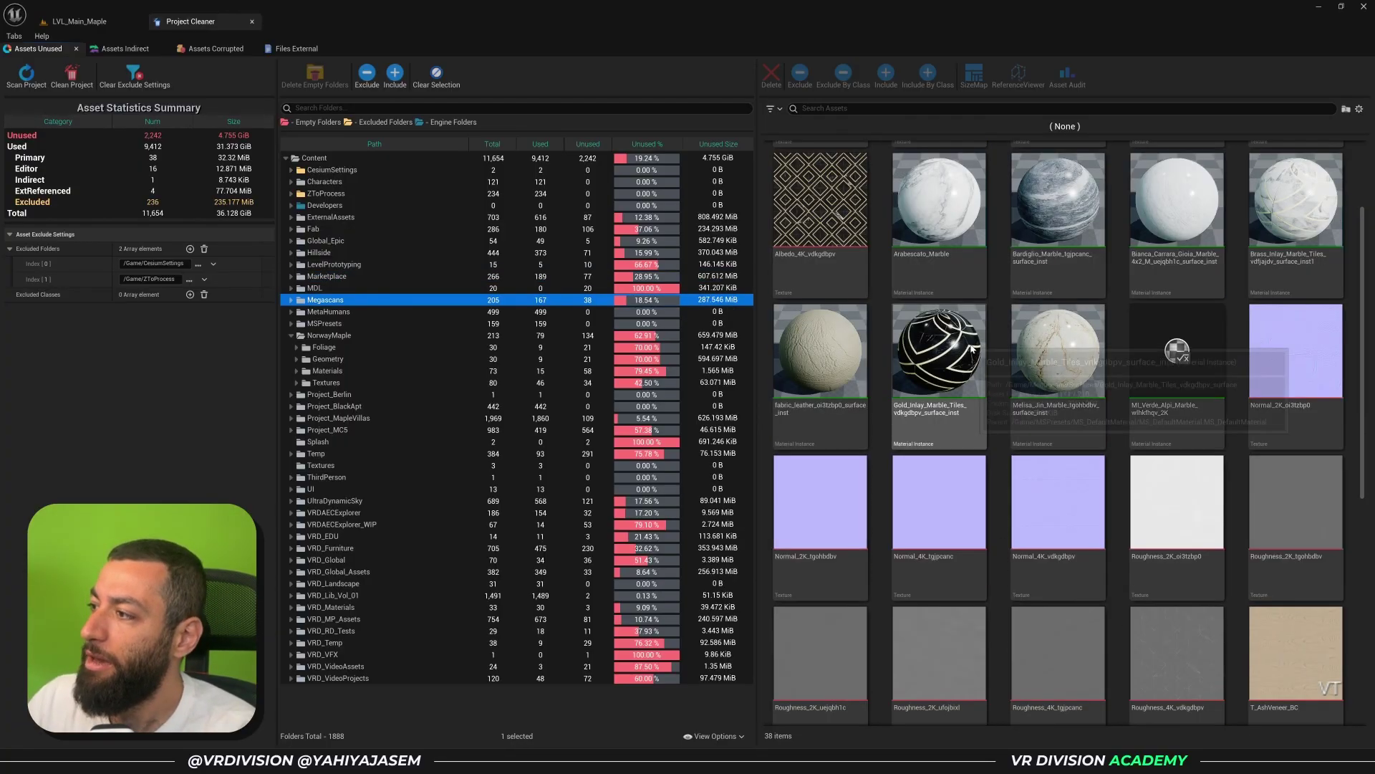
pyautogui.scroll(-8, 975, 351)
pyautogui.scroll(8, 977, 366)
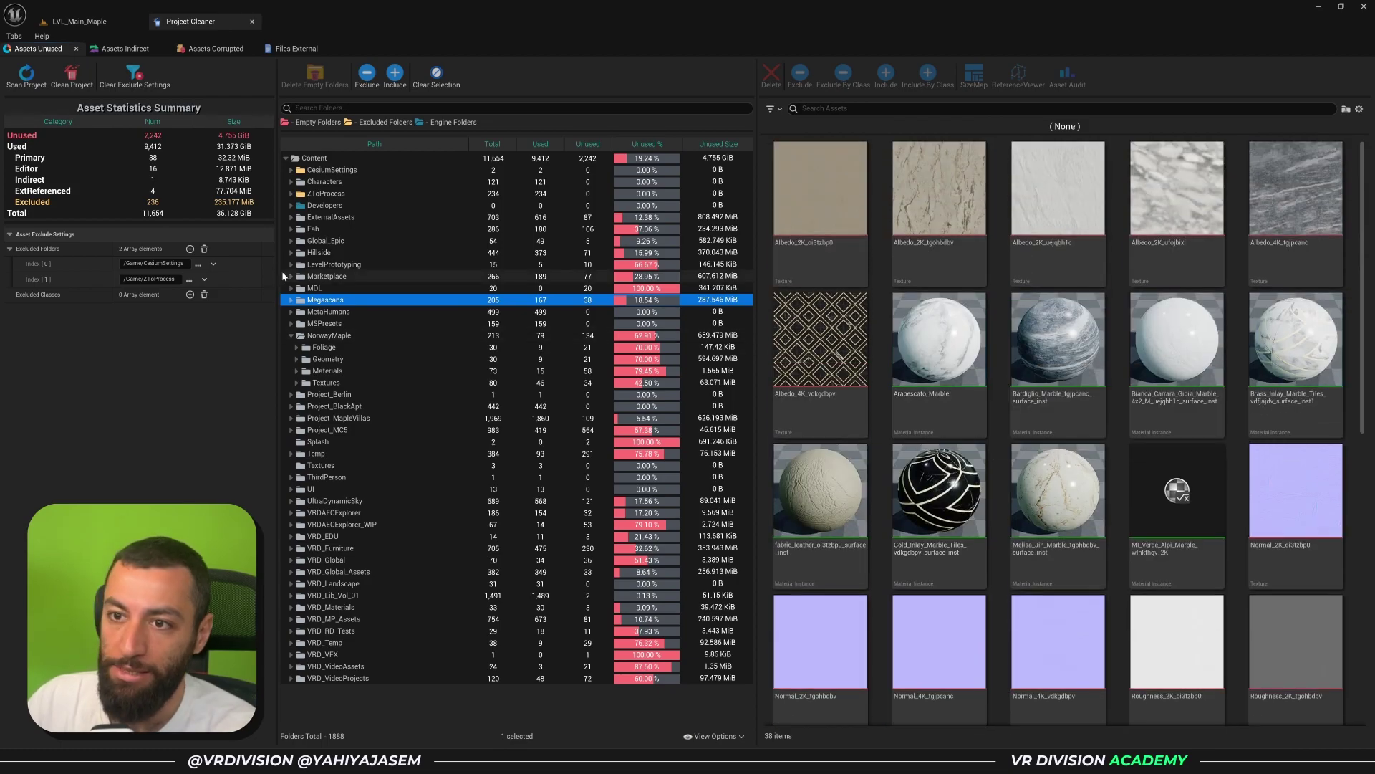
pyautogui.press('Down')
pyautogui.press('Down')
pyautogui.press('Down')
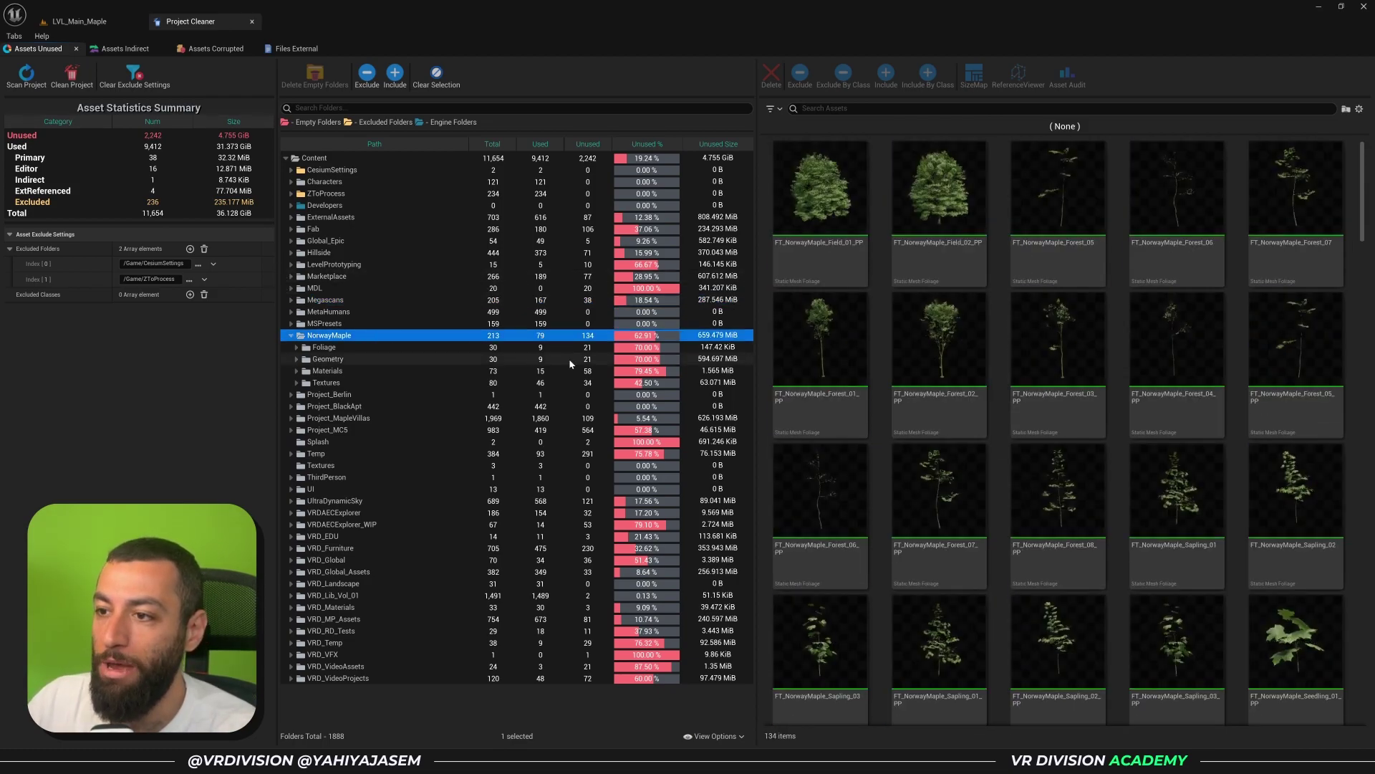
pyautogui.press('Left')
pyautogui.press('Down')
pyautogui.press('Down')
pyautogui.press('Down')
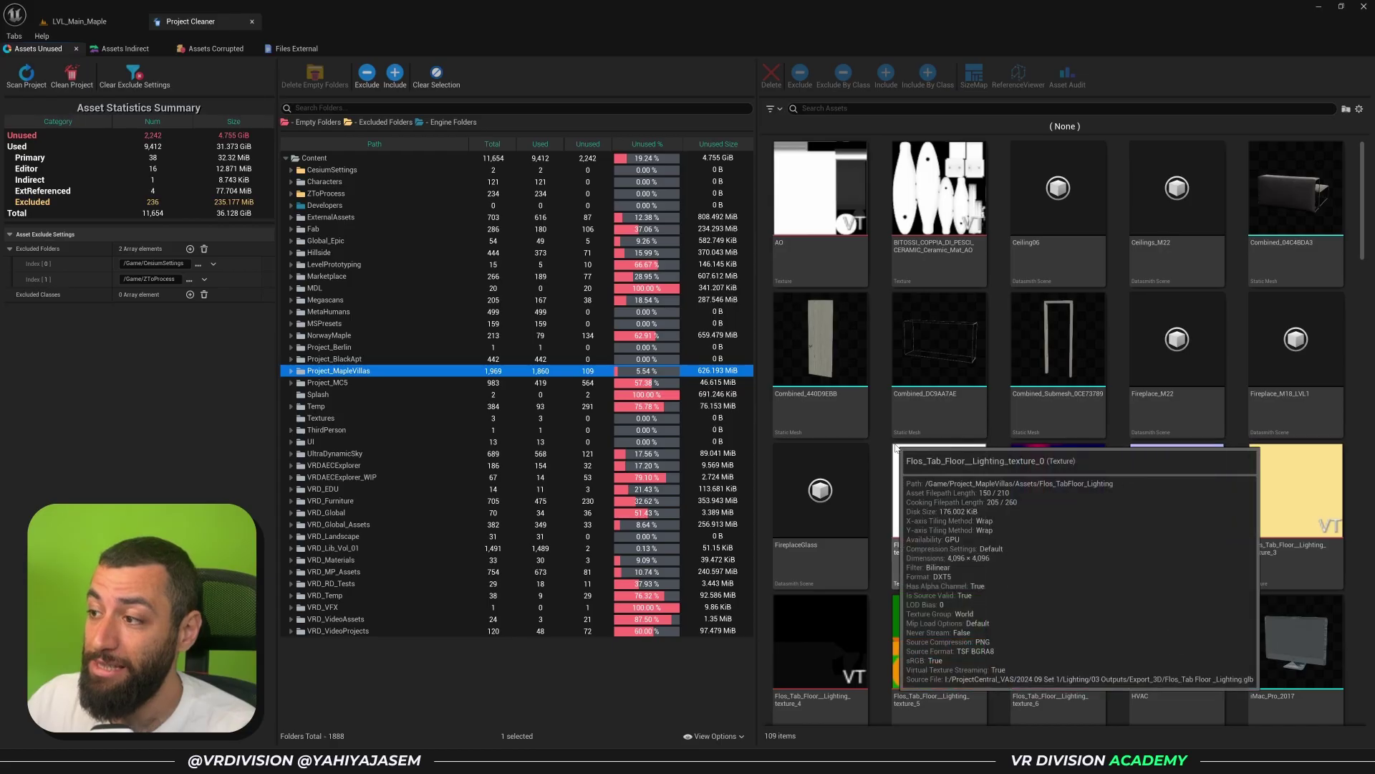
# Expand Project_MC5 and list its Cinematics folder's 56 unused level sequences (1.857 MiB).
pyautogui.moveTo(830, 376)
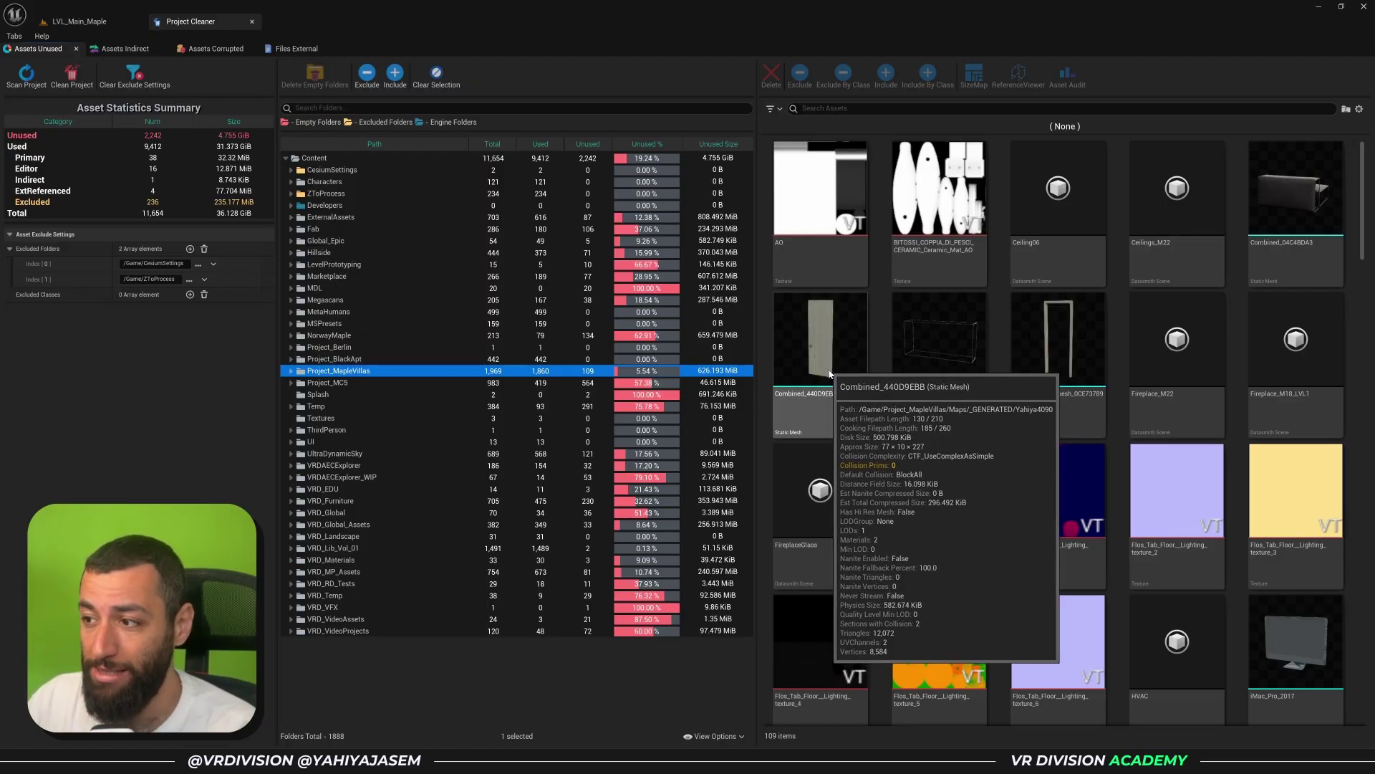
pyautogui.scroll(-2, 831, 373)
pyautogui.scroll(2, 835, 367)
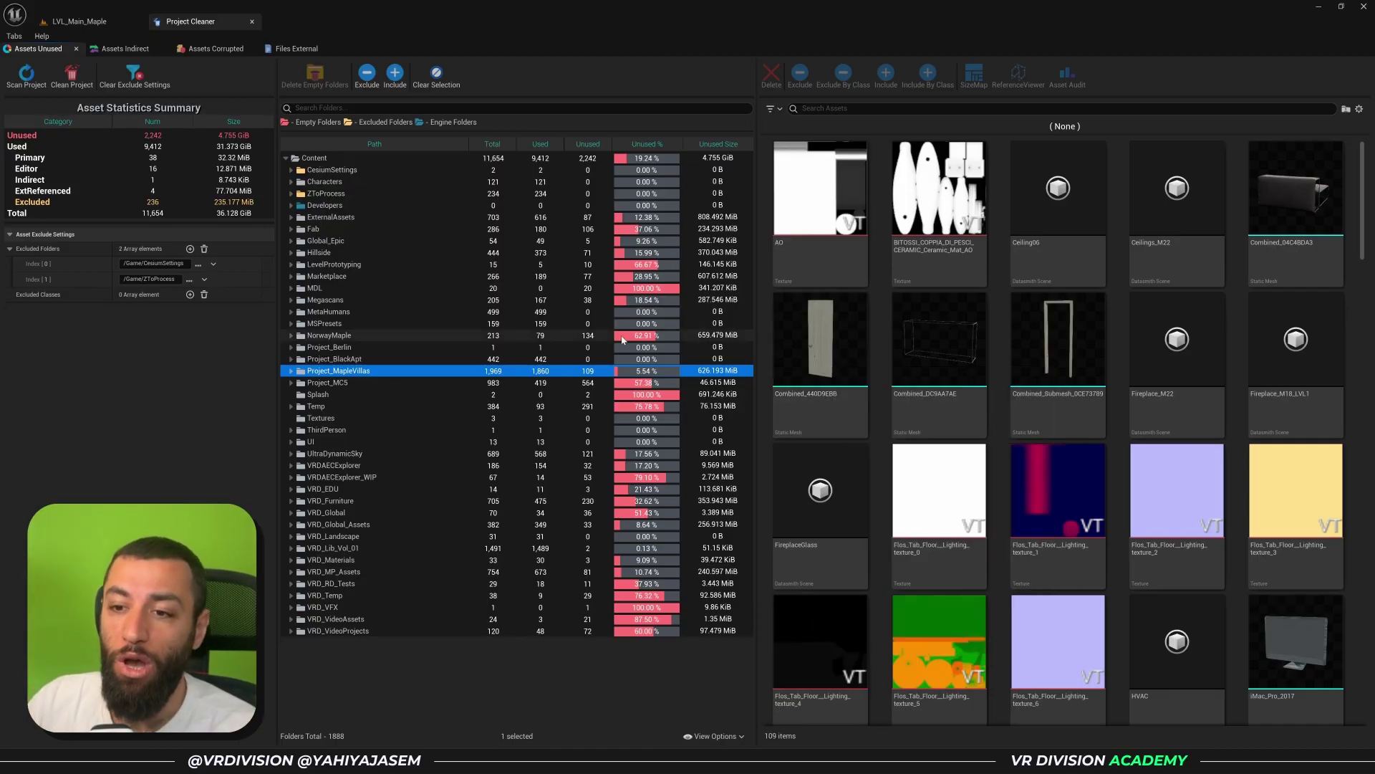
pyautogui.click(380, 383)
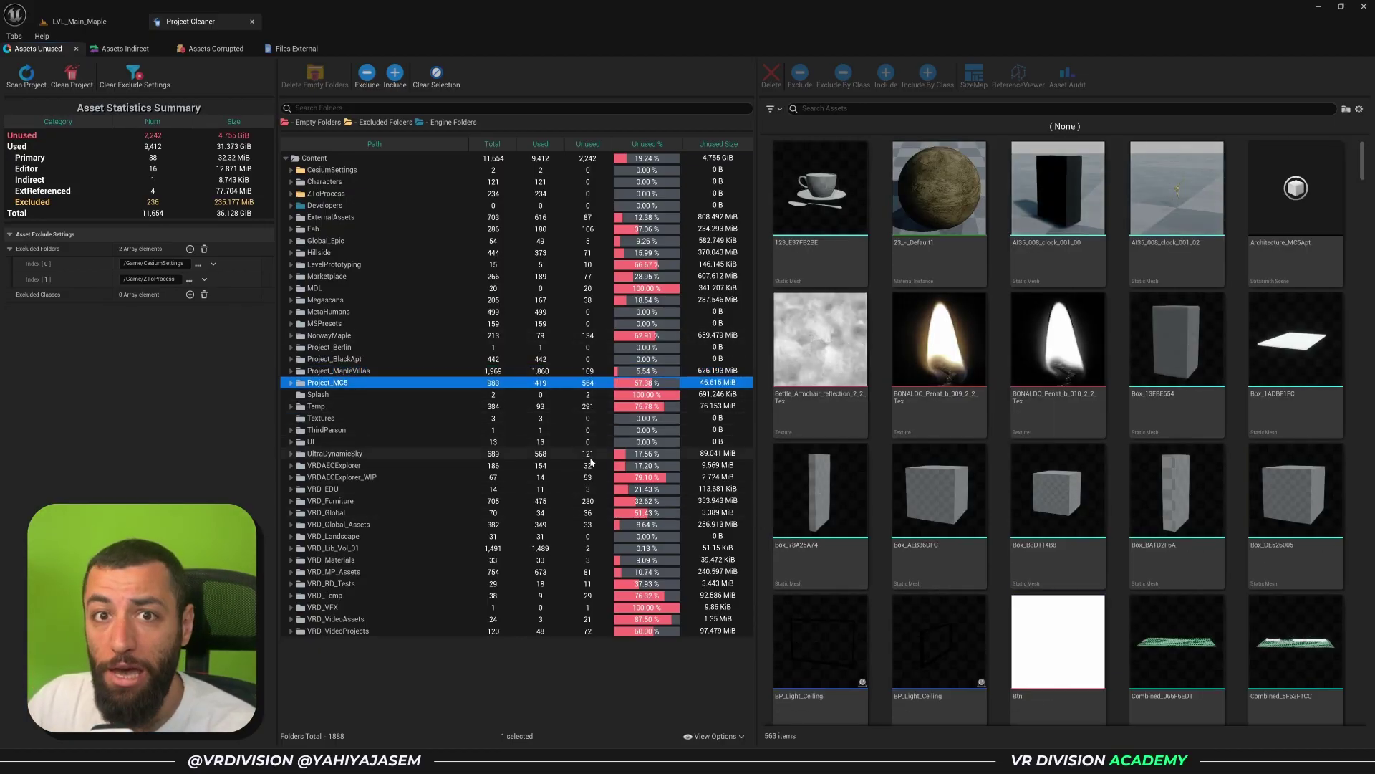
pyautogui.click(291, 383)
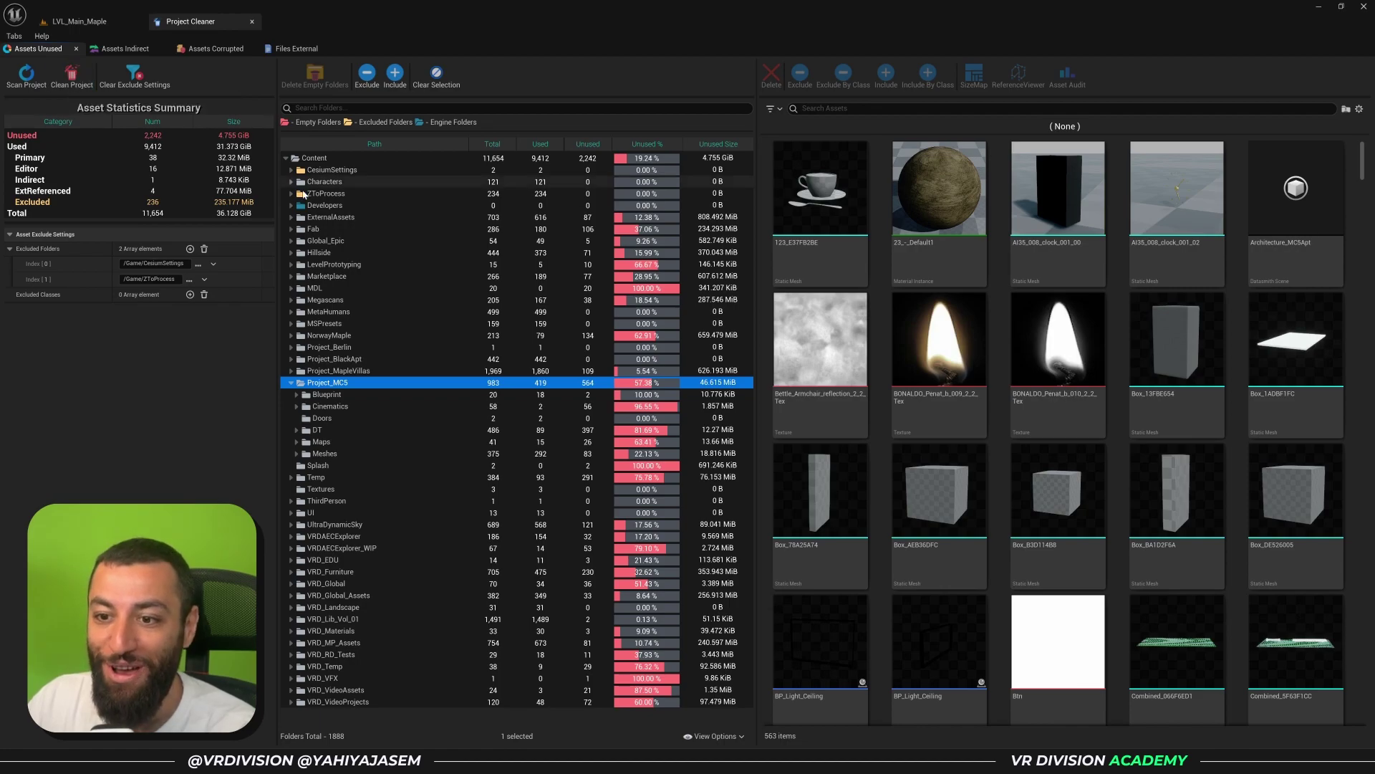
pyautogui.click(345, 407)
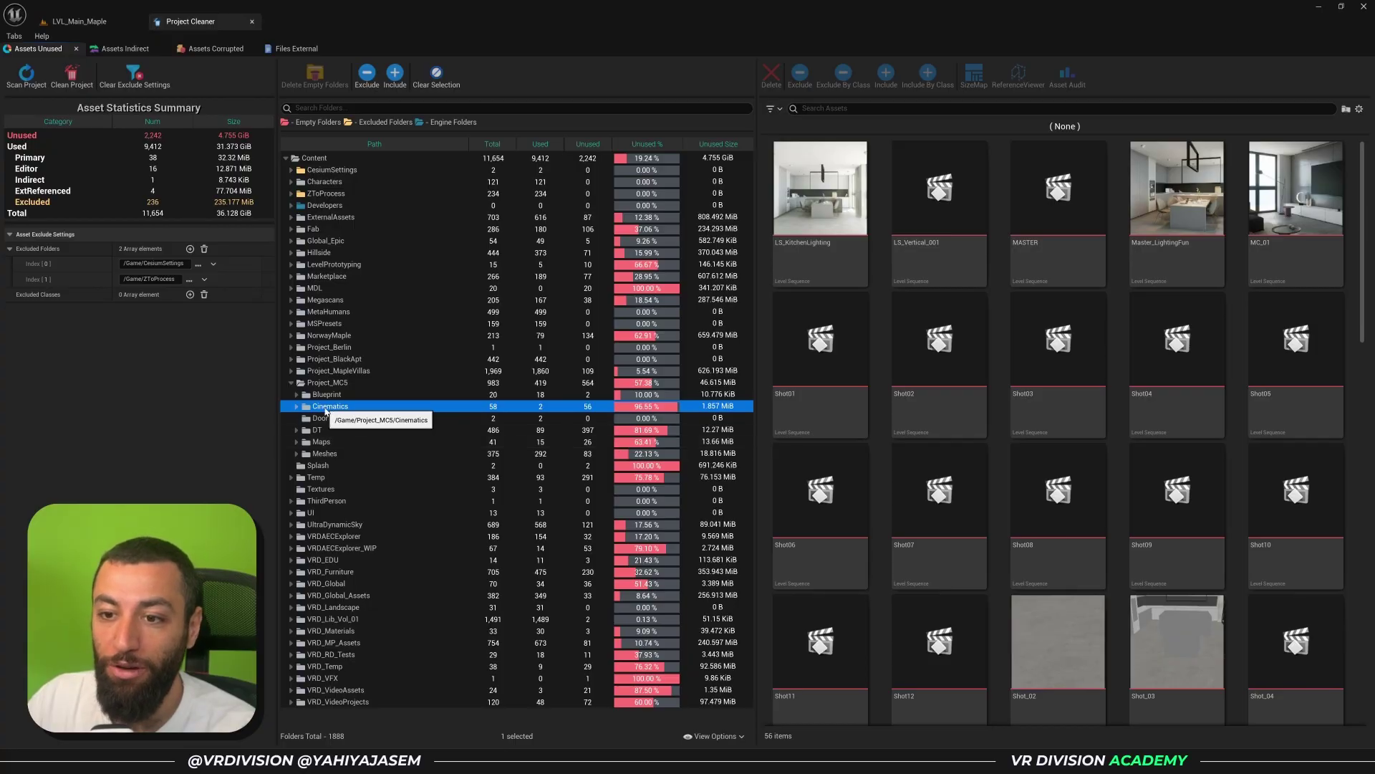
pyautogui.scroll(-5, 1021, 390)
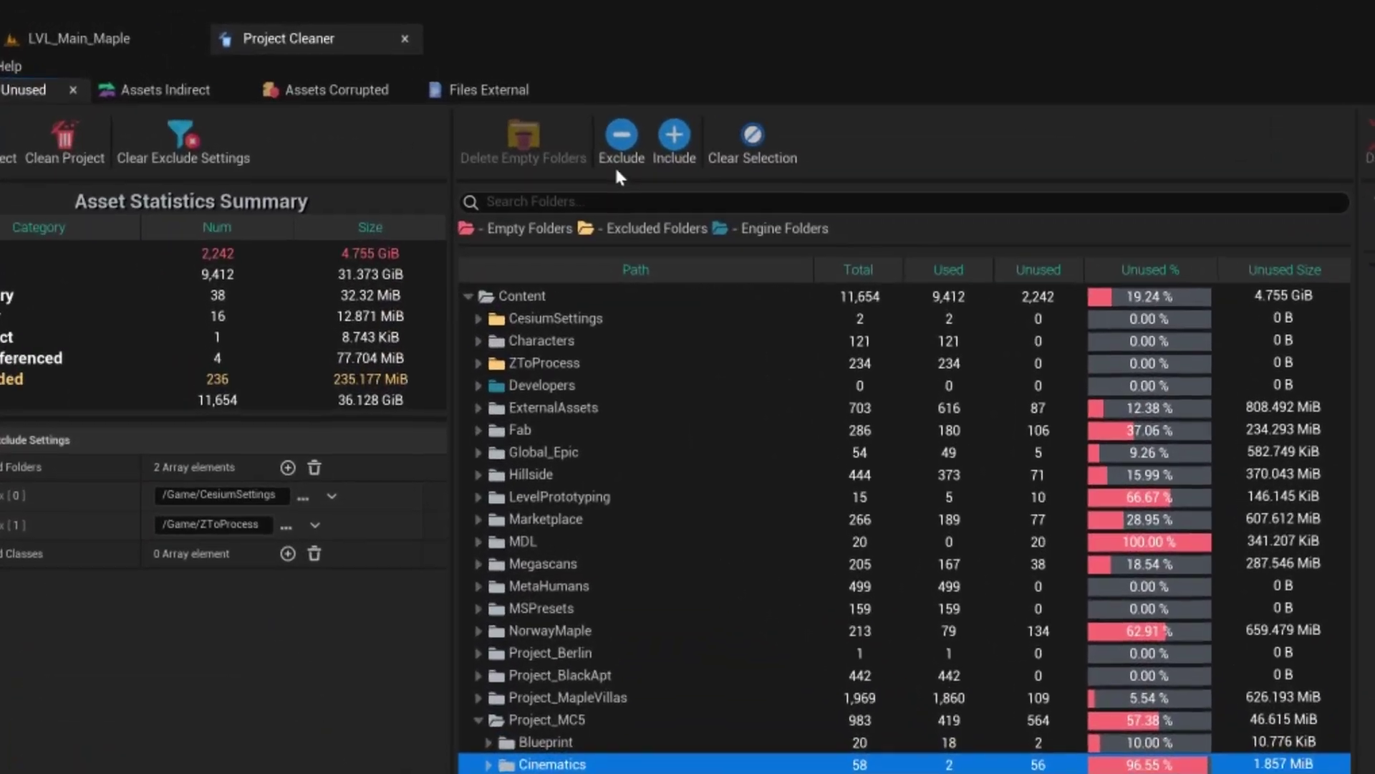
# Exclude Project_MC5's Cinematics folder from cleanup and review the DT folder's unused assets.
pyautogui.click(616, 170)
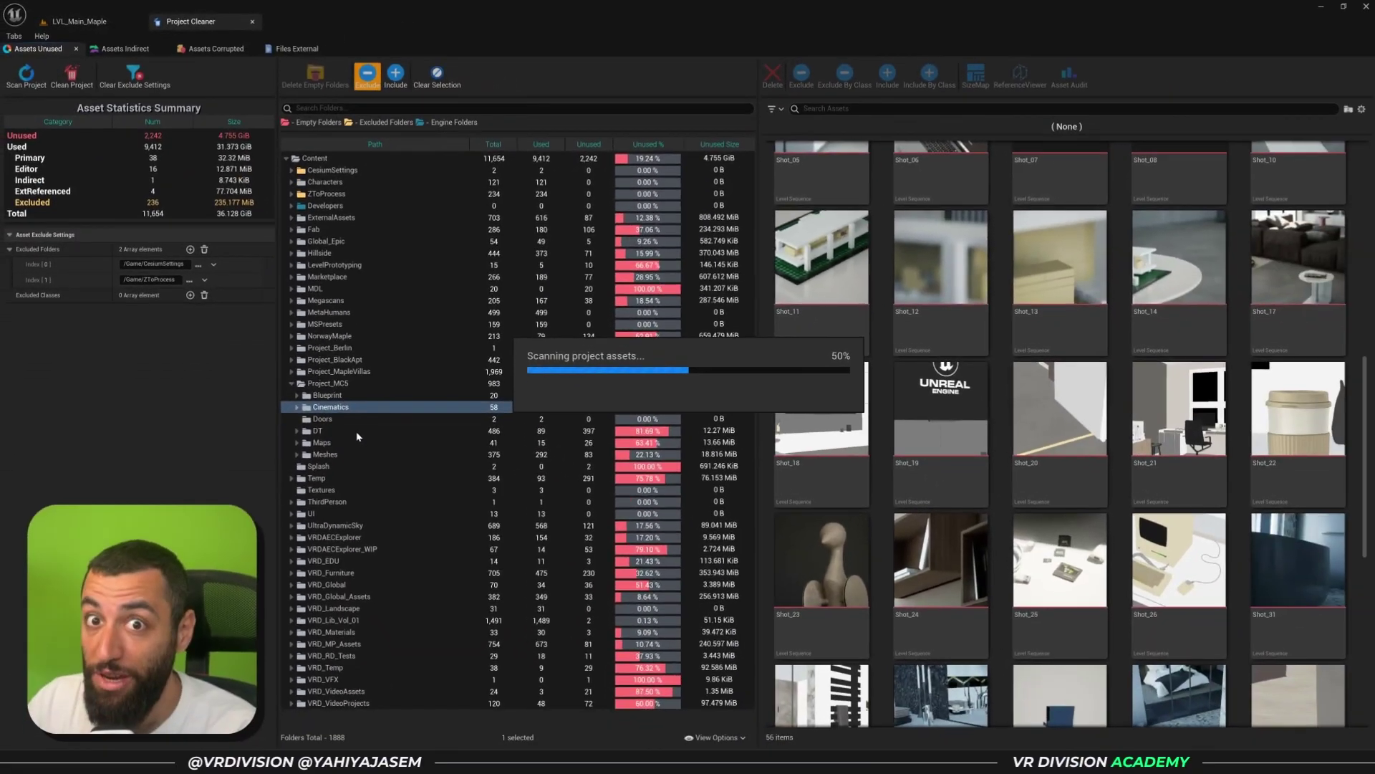
pyautogui.click(463, 430)
pyautogui.scroll(-5, 957, 358)
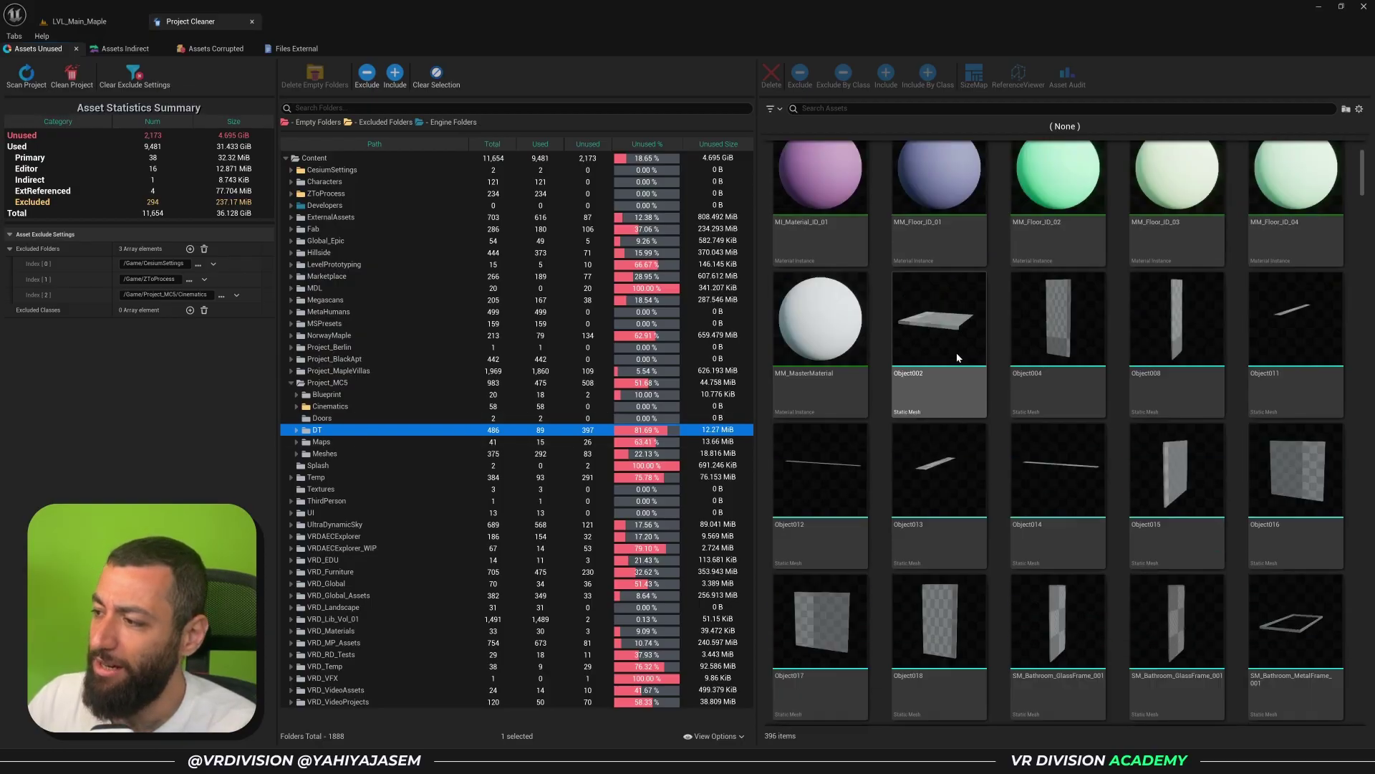
# Review the unused assets in the Maps and Meshes folders, then select Splash.
pyautogui.click(439, 443)
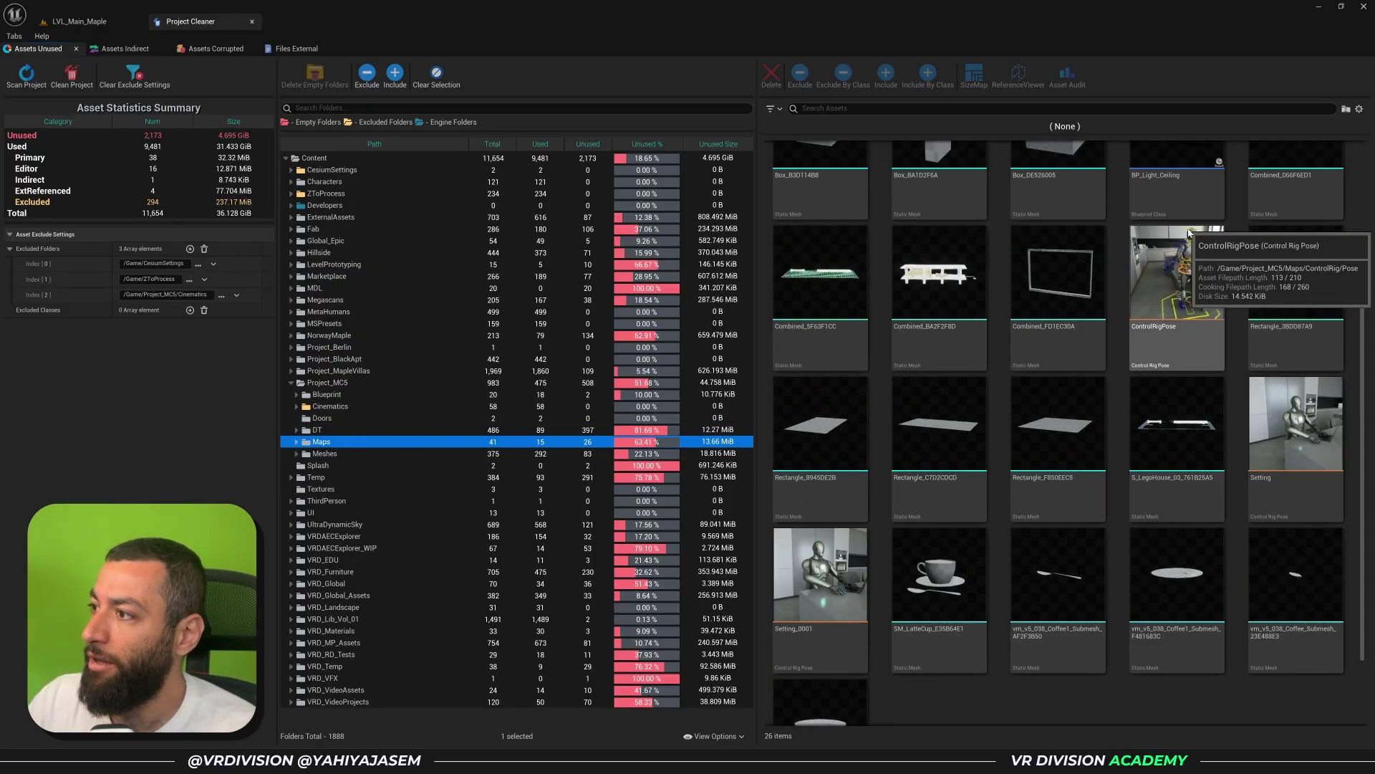
pyautogui.scroll(1, 948, 364)
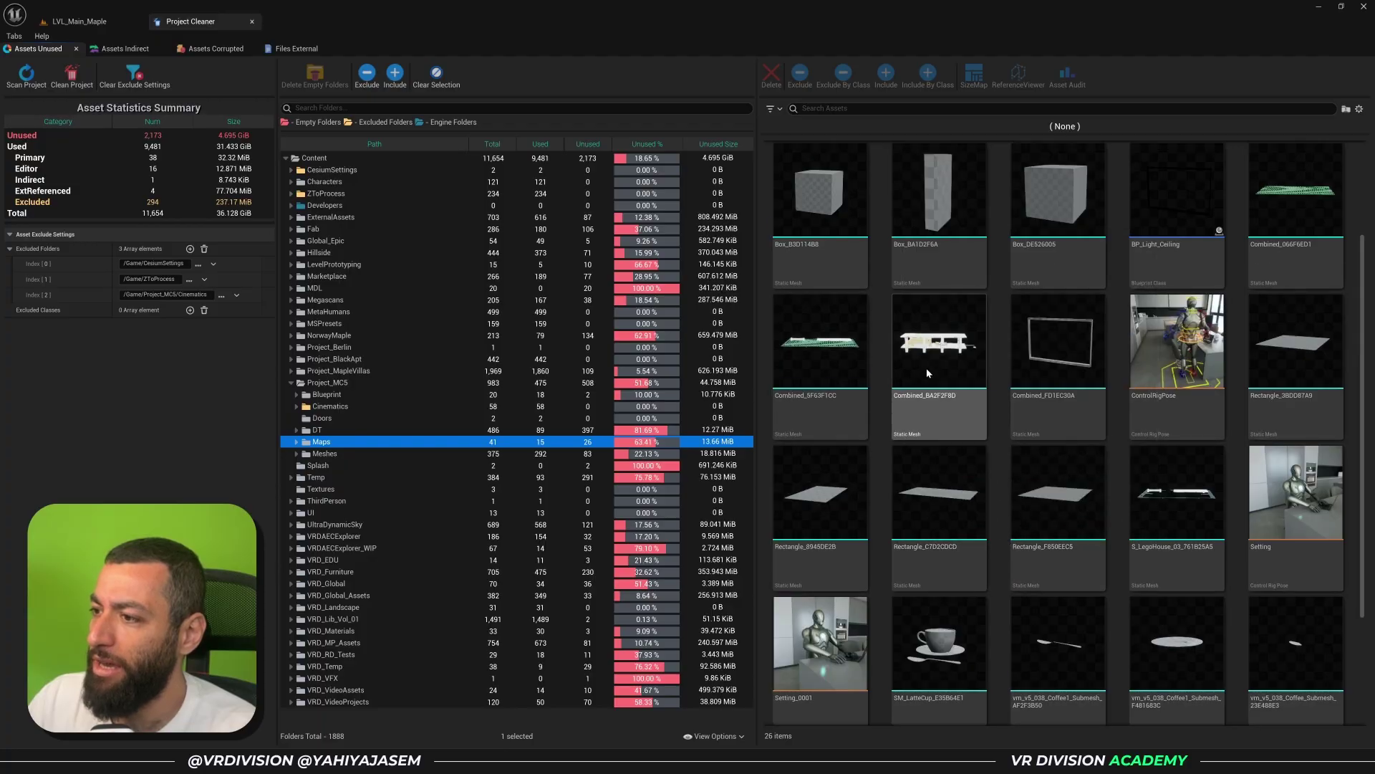
pyautogui.scroll(-3, 1079, 452)
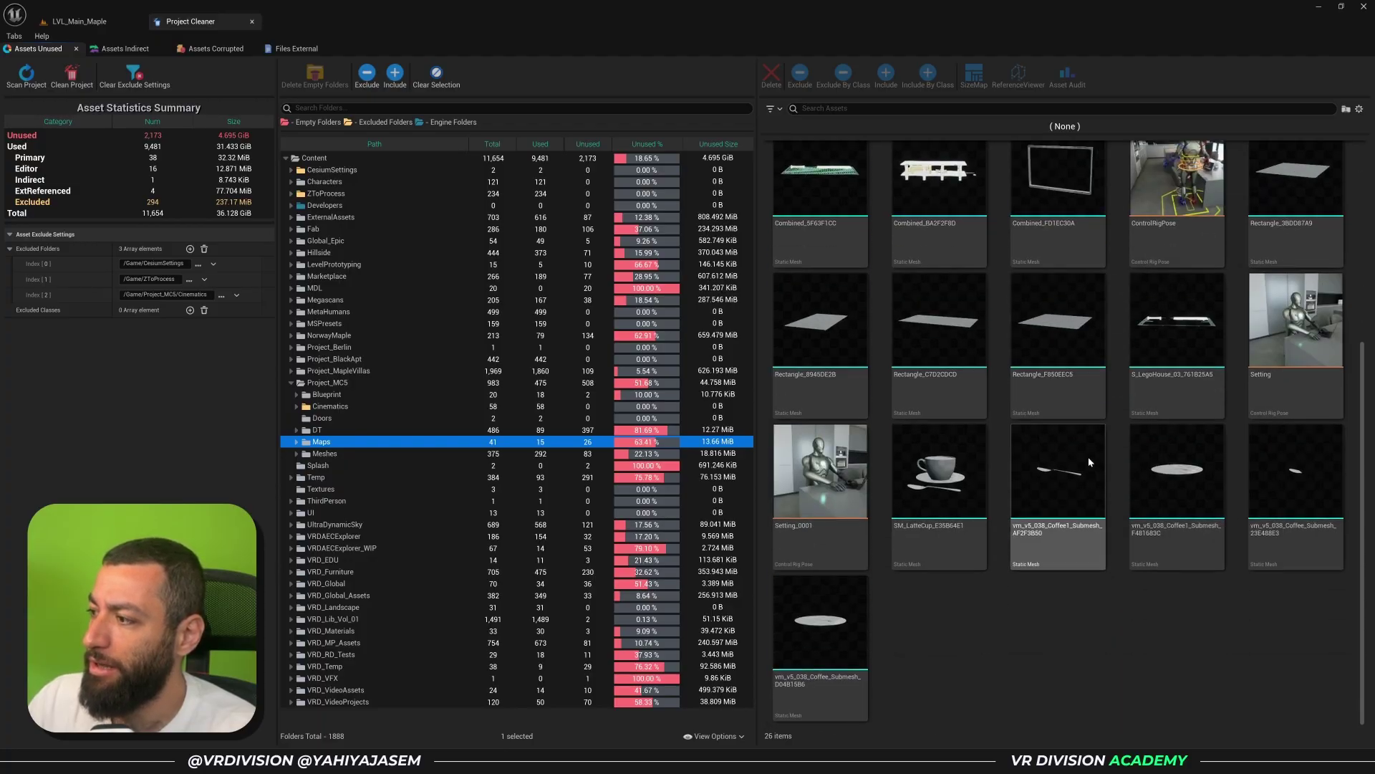
pyautogui.moveTo(858, 478)
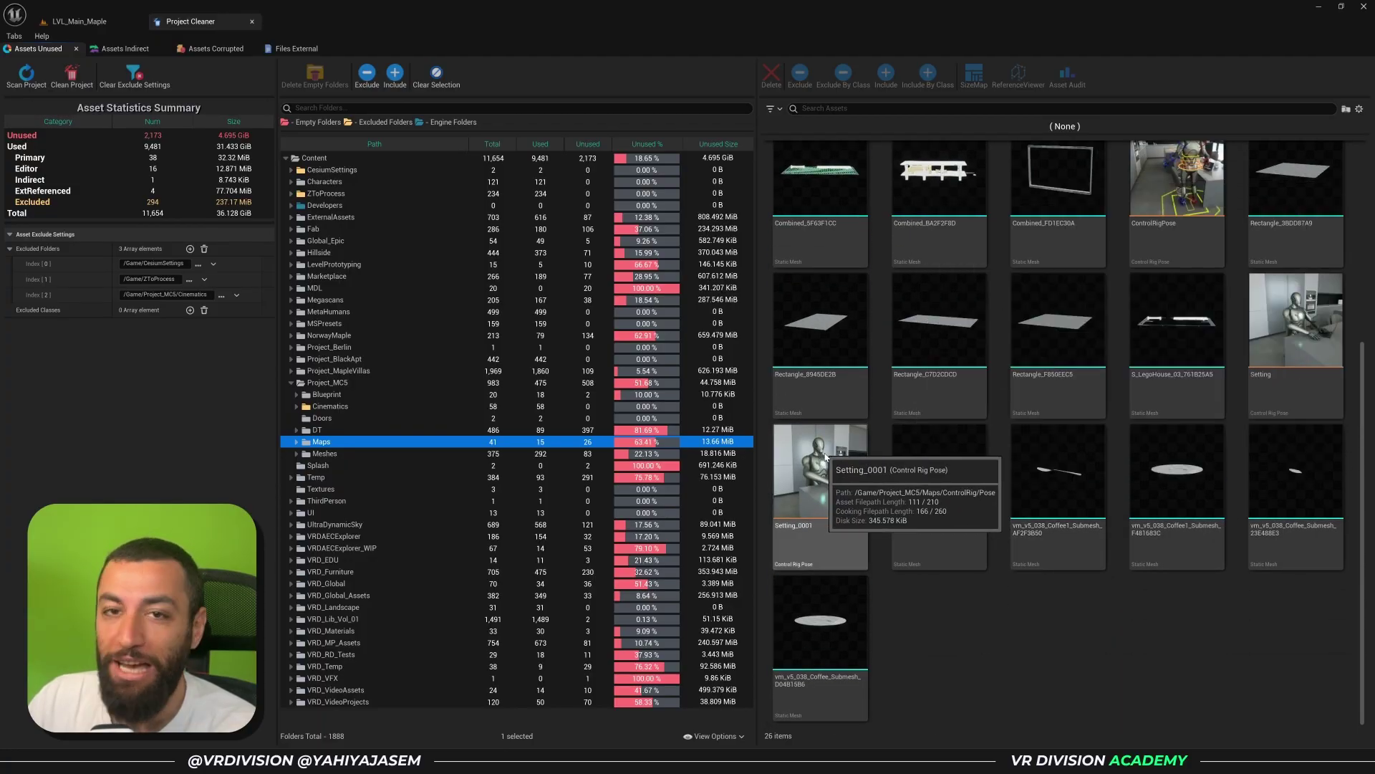
pyautogui.click(401, 454)
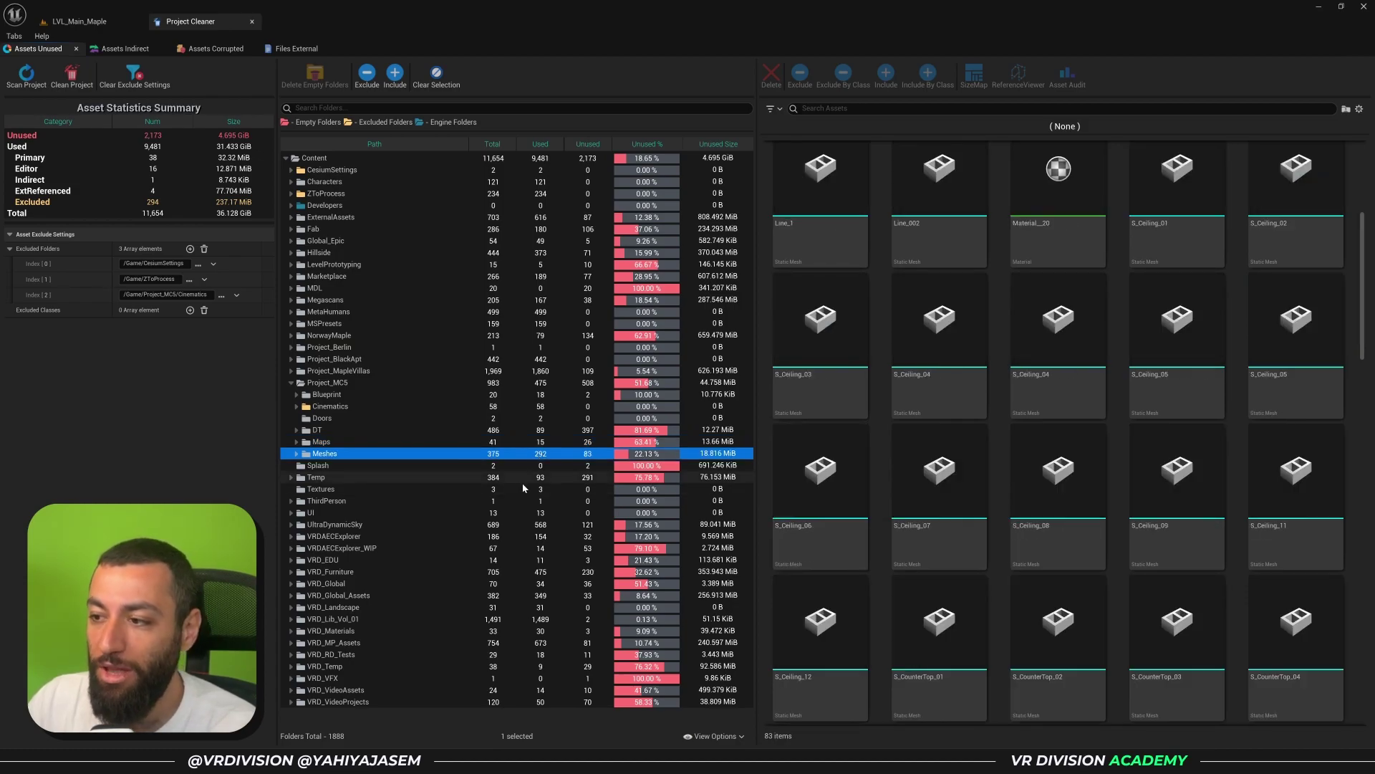
pyautogui.scroll(-10, 871, 473)
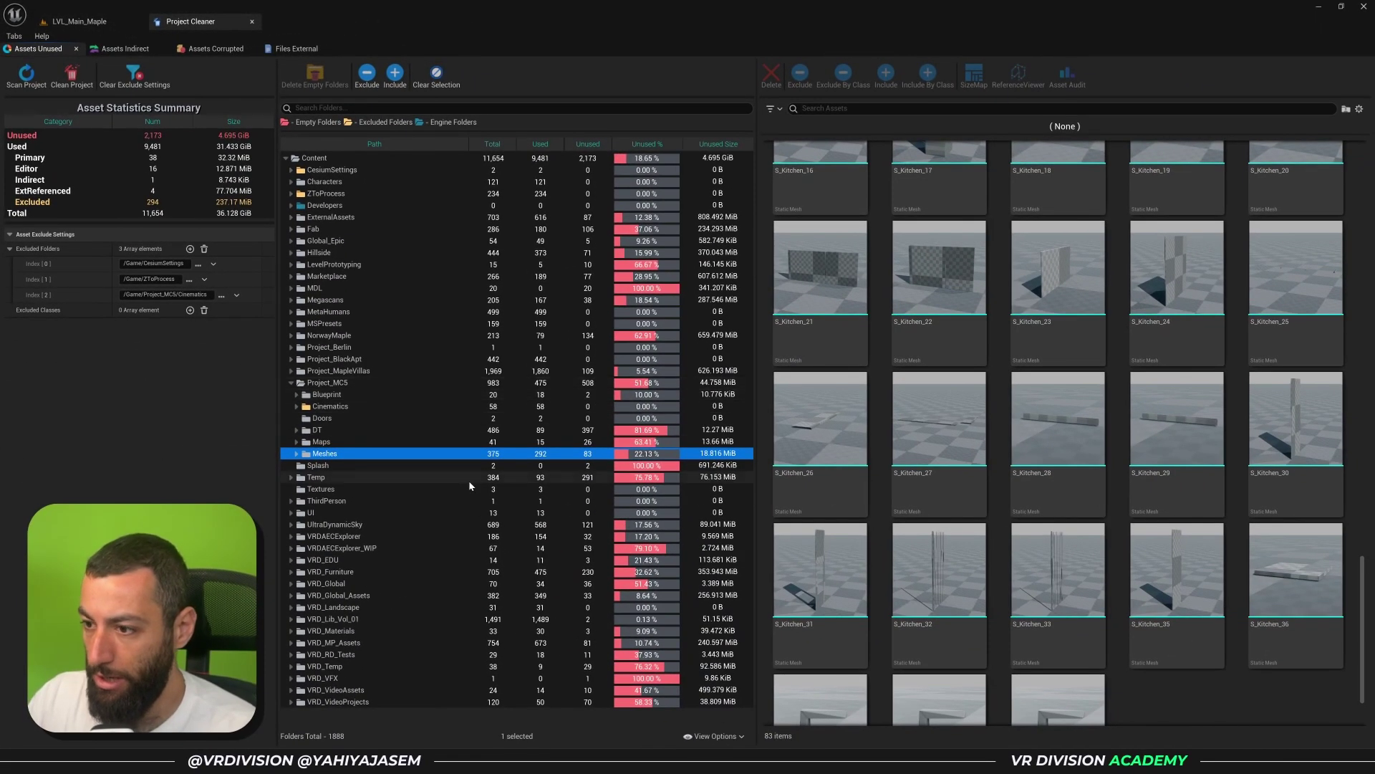
pyautogui.click(319, 465)
# Exclude Splash, UltraDynamicSky and both VRDAECExplorer folders from cleanup.
pyautogui.click(367, 74)
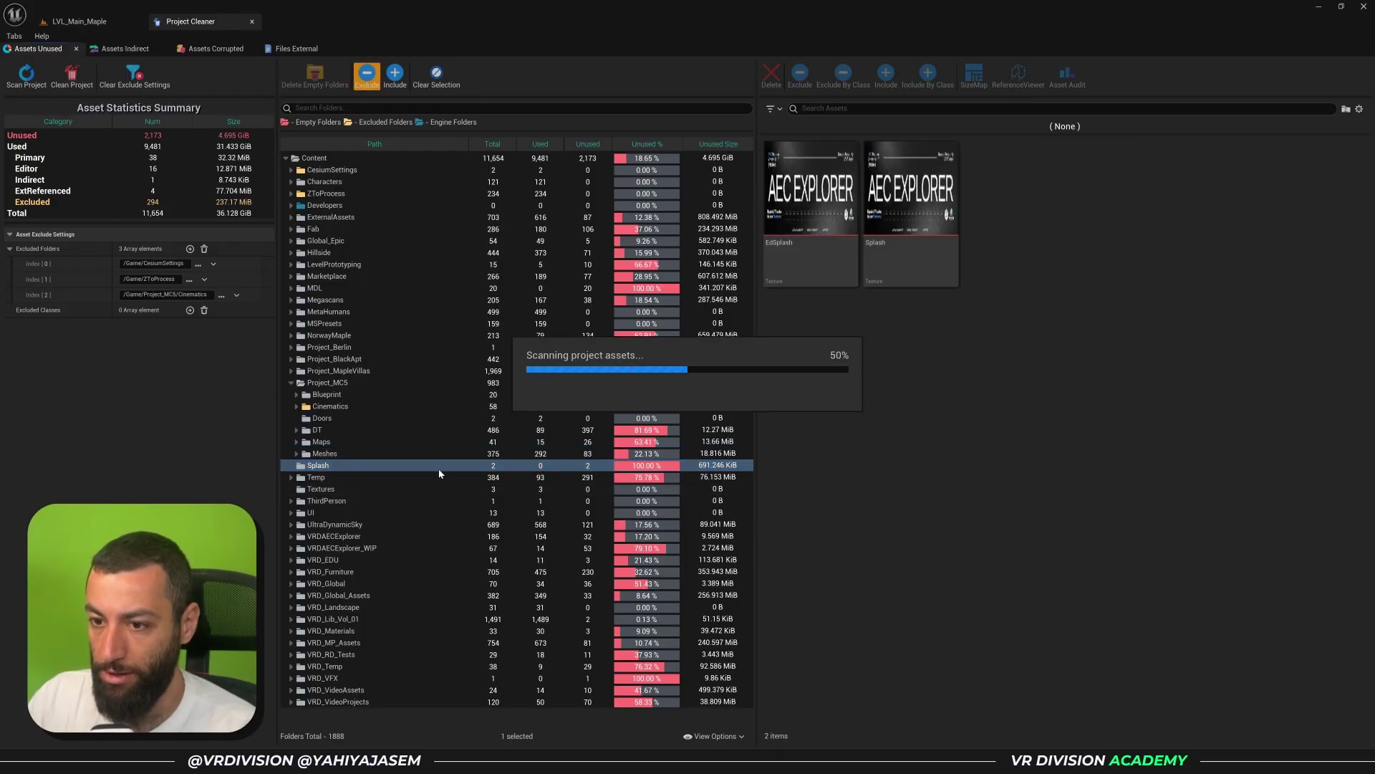
pyautogui.click(371, 477)
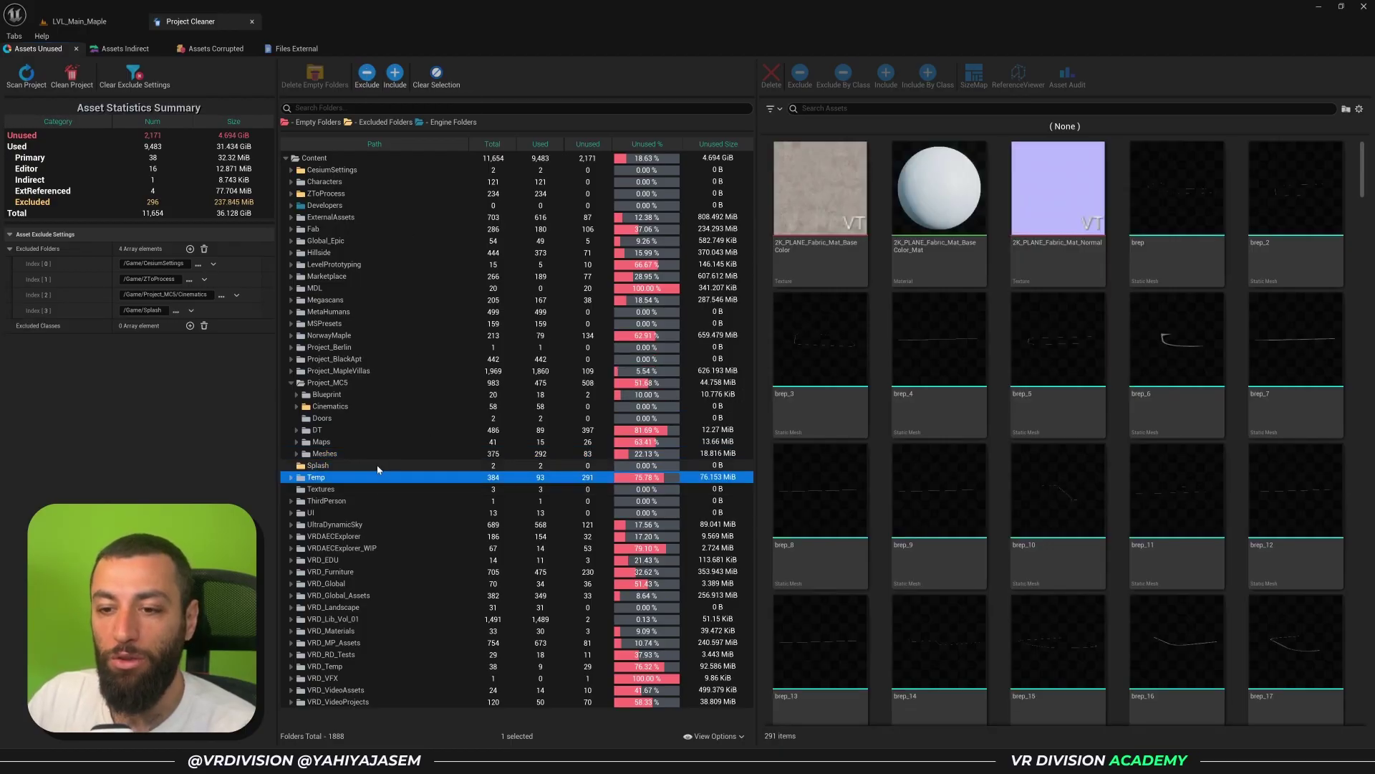
pyautogui.click(414, 533)
pyautogui.click(367, 74)
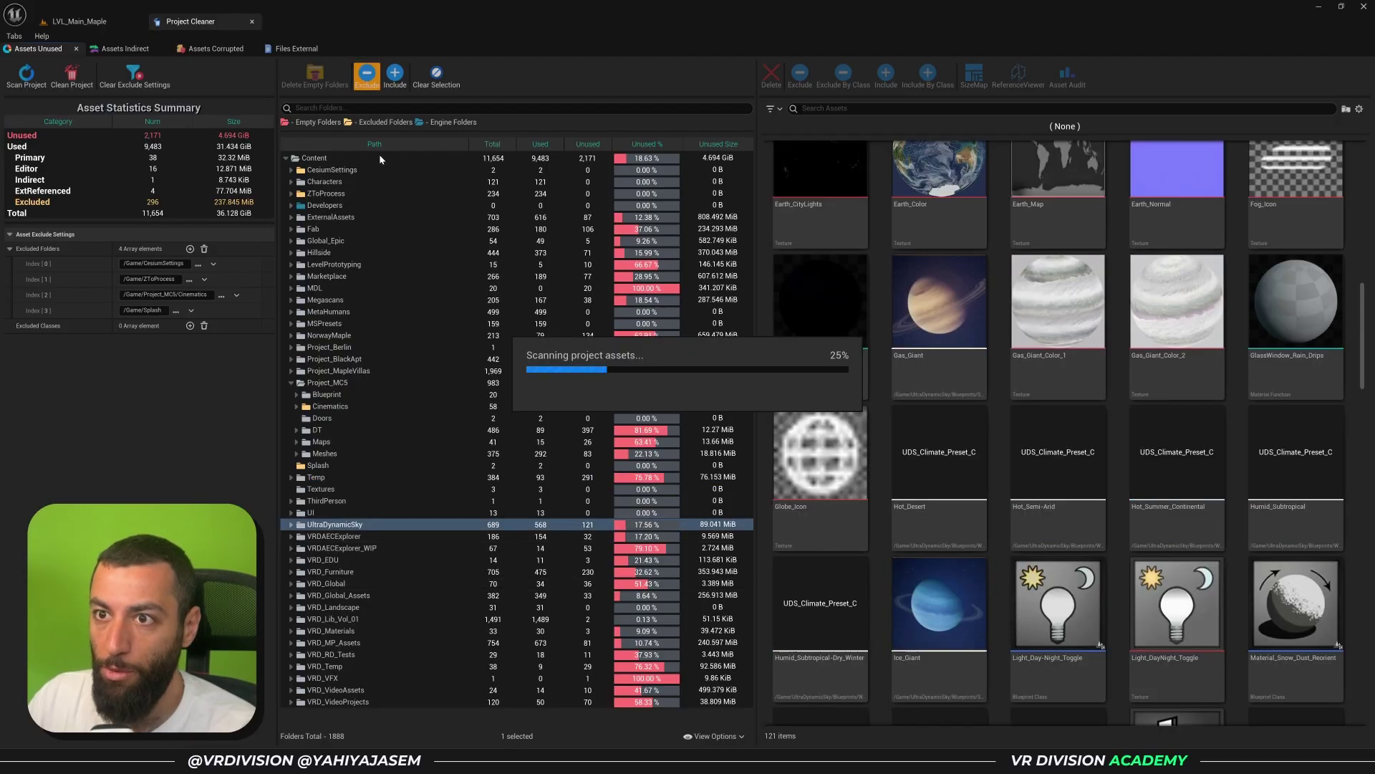
pyautogui.click(376, 539)
pyautogui.keyDown('shift'); pyautogui.click(376, 548); pyautogui.keyUp('shift')
pyautogui.click(367, 75)
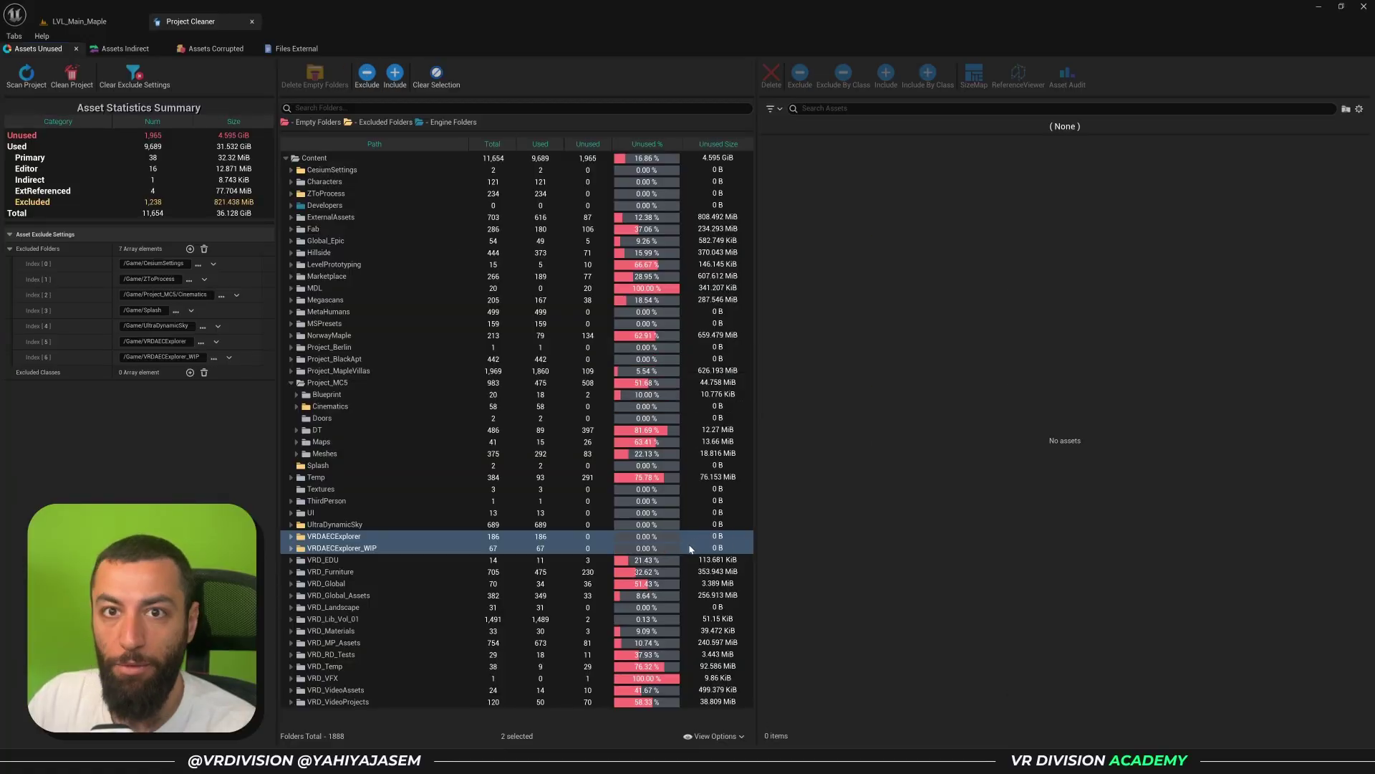
# Exclude the VRD_EDU-to-VRD_Furniture folder range, leaving 1,456 unused assets (3.628 GiB).
pyautogui.click(581, 572)
pyautogui.click(577, 560)
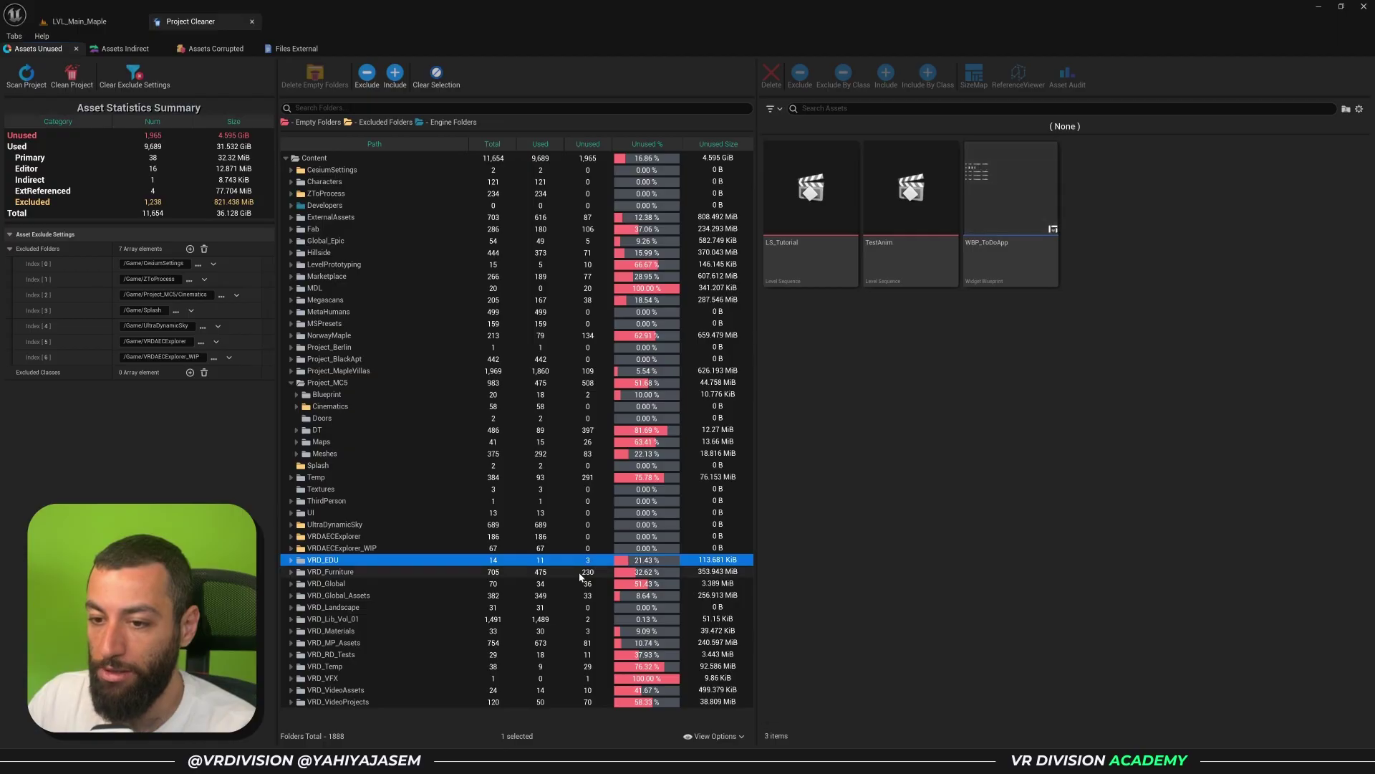
pyautogui.click(578, 574)
pyautogui.keyDown('shift'); pyautogui.click(515, 692); pyautogui.keyUp('shift')
pyautogui.click(373, 75)
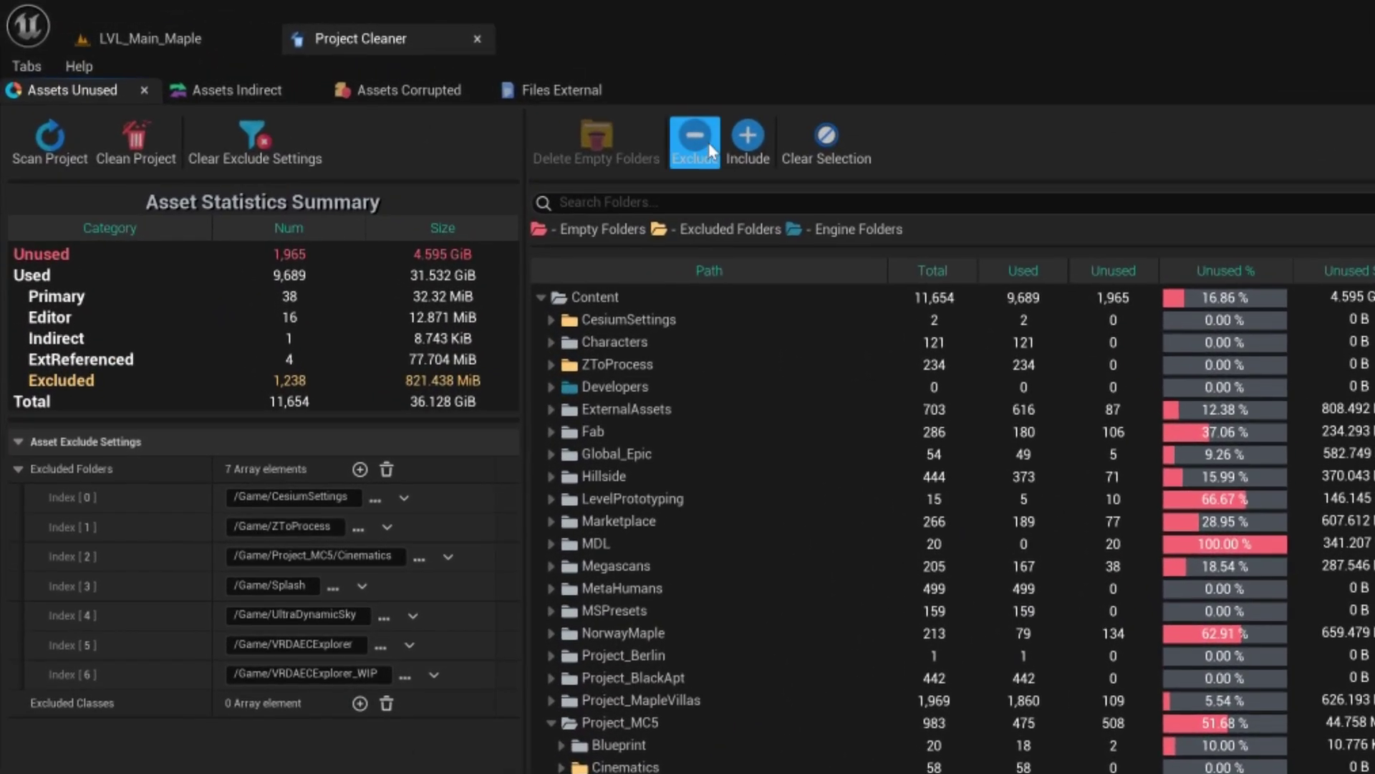
pyautogui.click(616, 566)
# Review the unused assets in Project_MC5's Temp, Meshes and Maps folders.
pyautogui.click(806, 773)
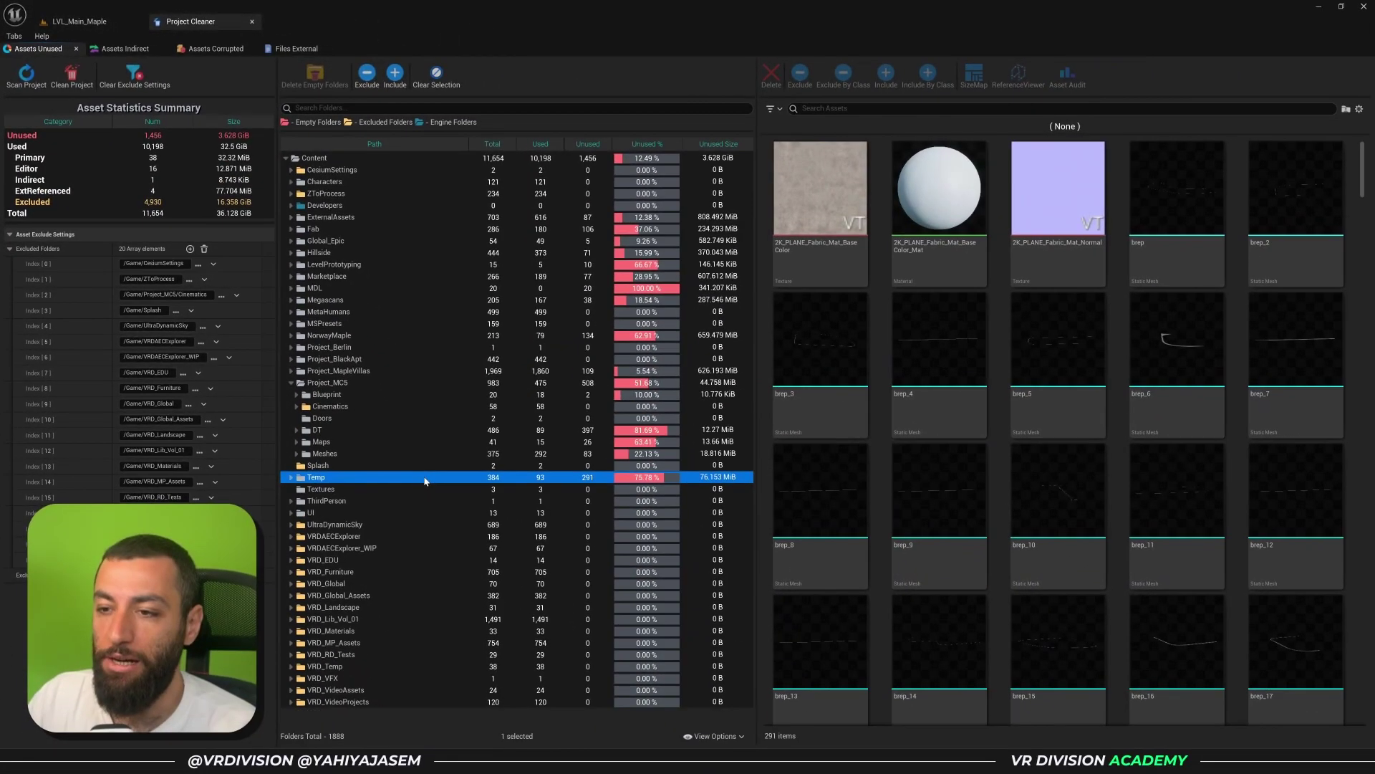
pyautogui.scroll(-10, 1056, 420)
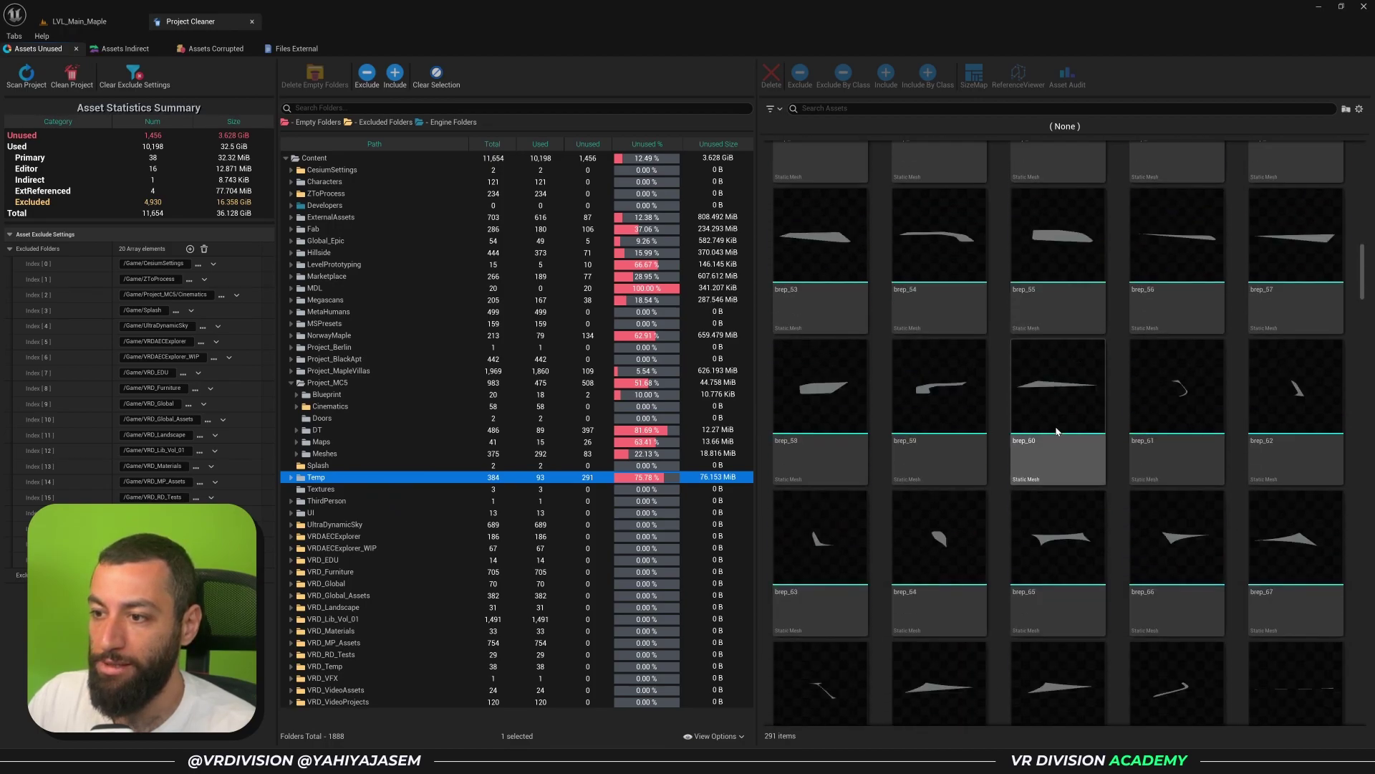
pyautogui.click(517, 454)
pyautogui.scroll(-5, 1009, 410)
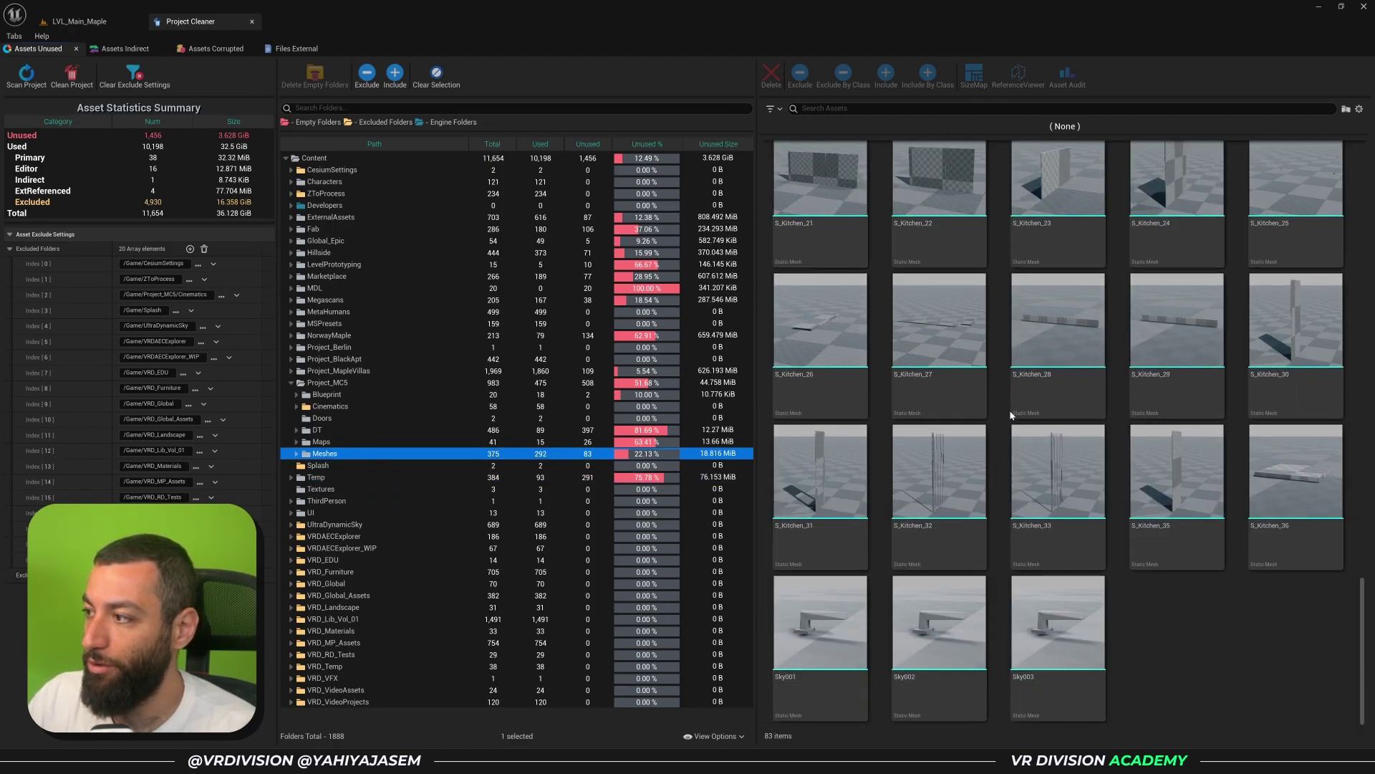
pyautogui.scroll(-10, 1011, 422)
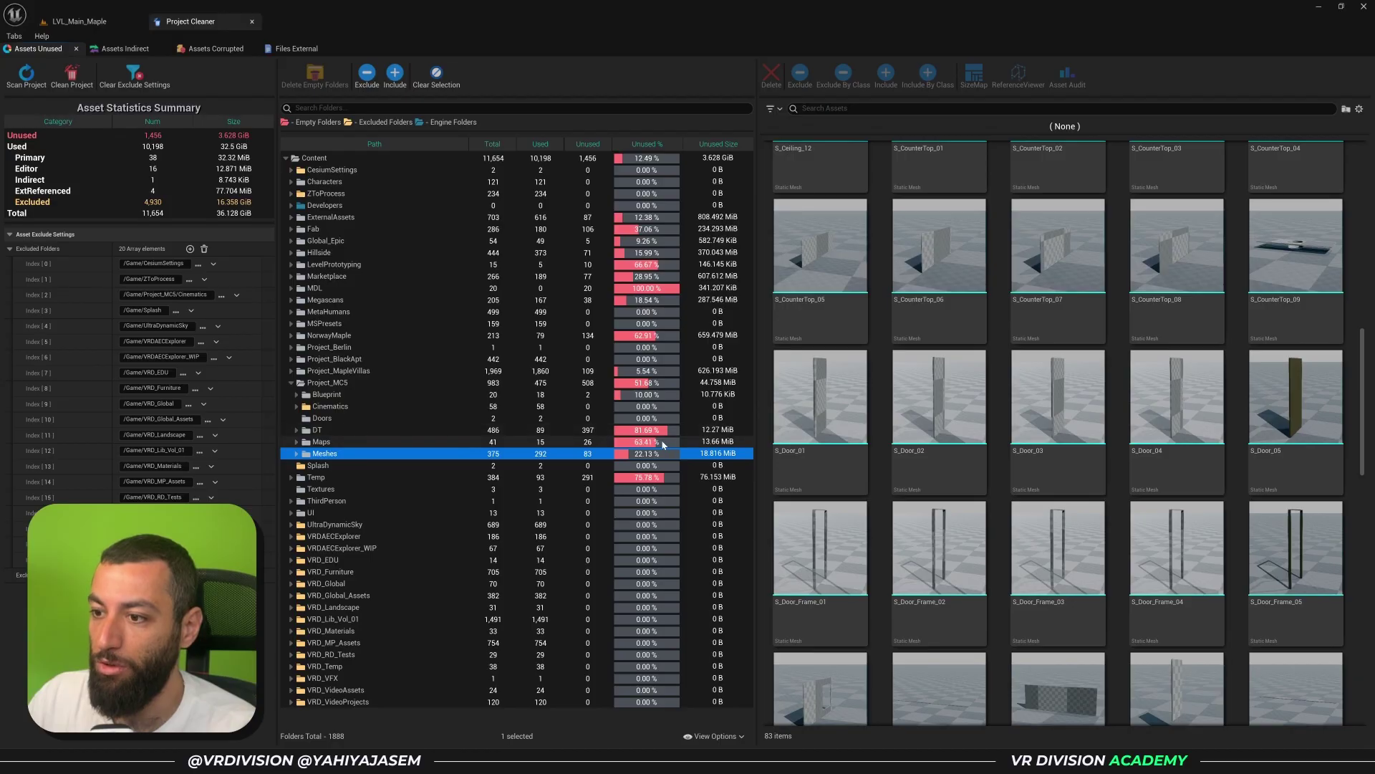
pyautogui.click(696, 443)
pyautogui.scroll(5, 1142, 331)
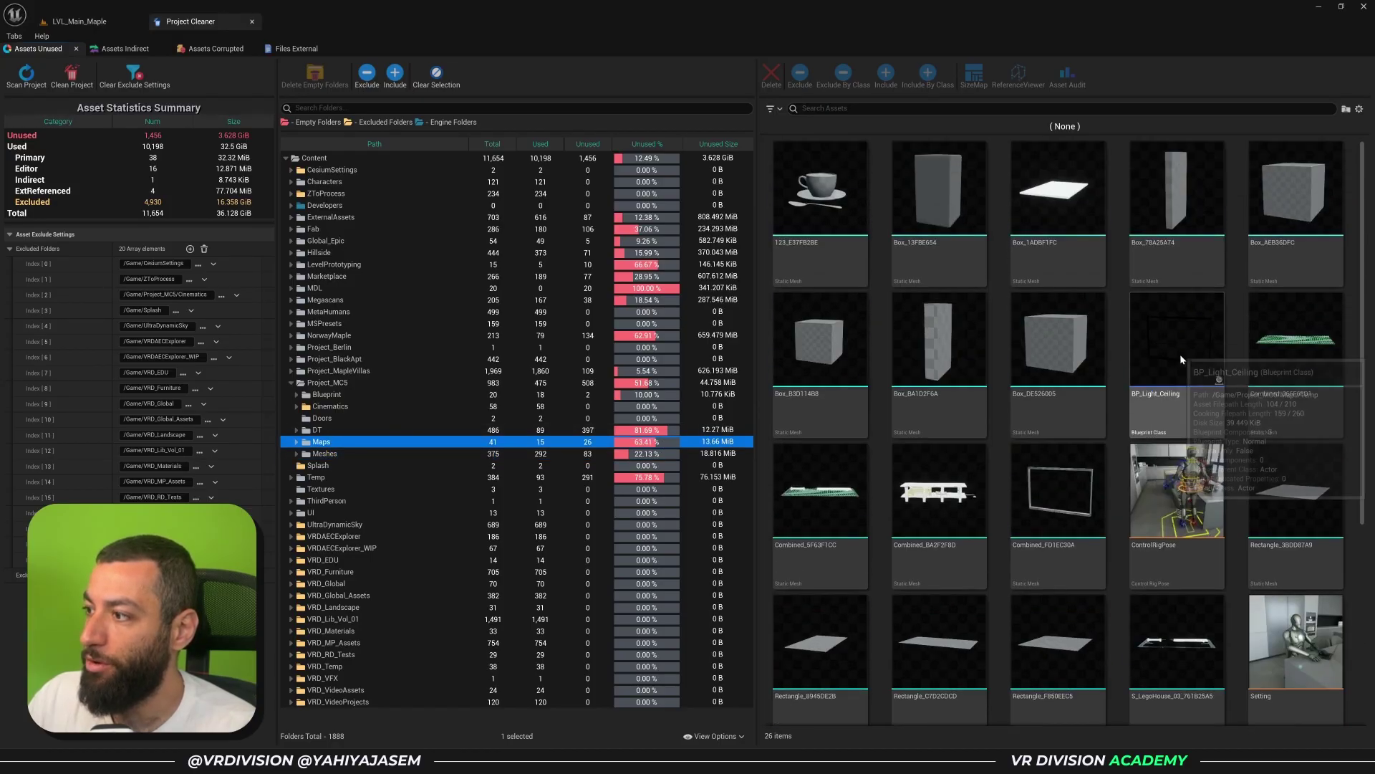
# Check Maps' ControlRig and Temp subfolders, then collapse Project_MC5 to list its 508 unused assets.
pyautogui.click(297, 442)
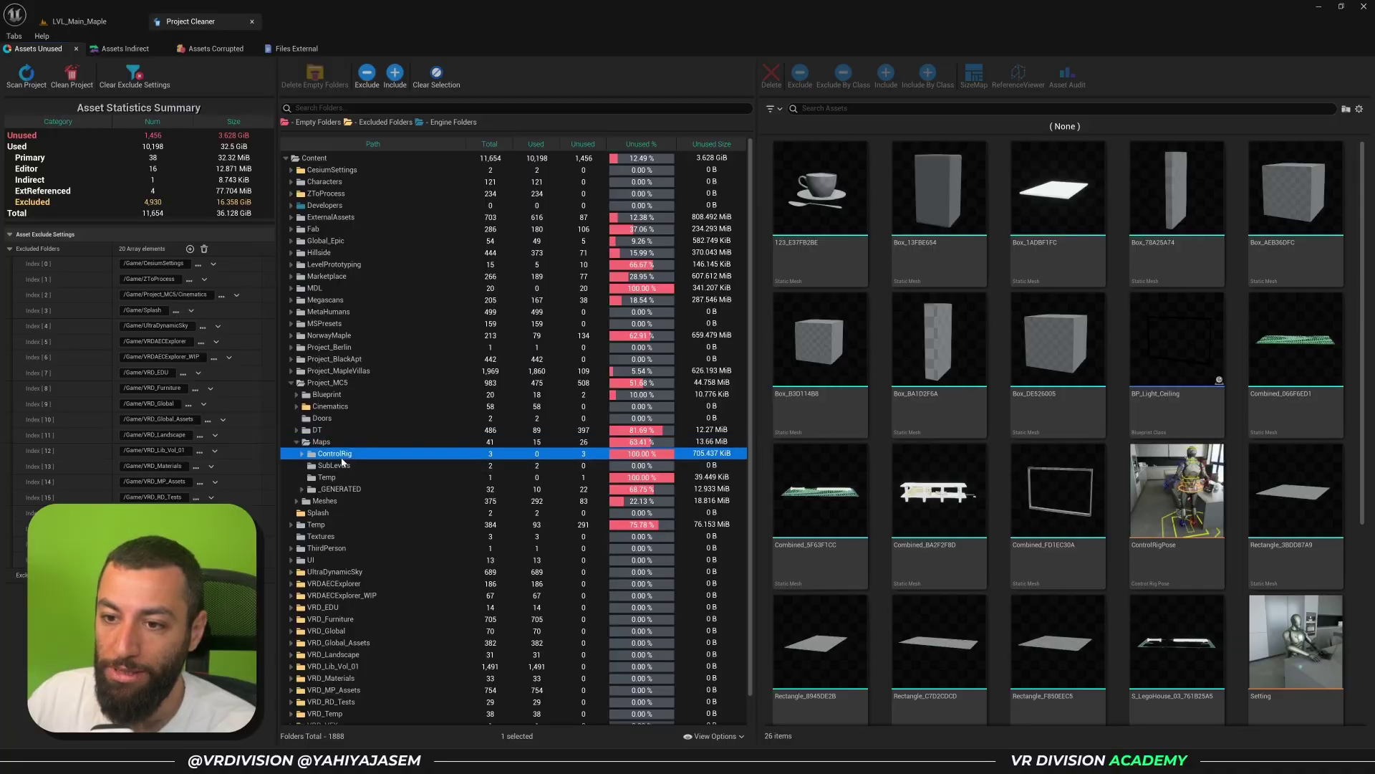
pyautogui.click(341, 455)
pyautogui.click(351, 477)
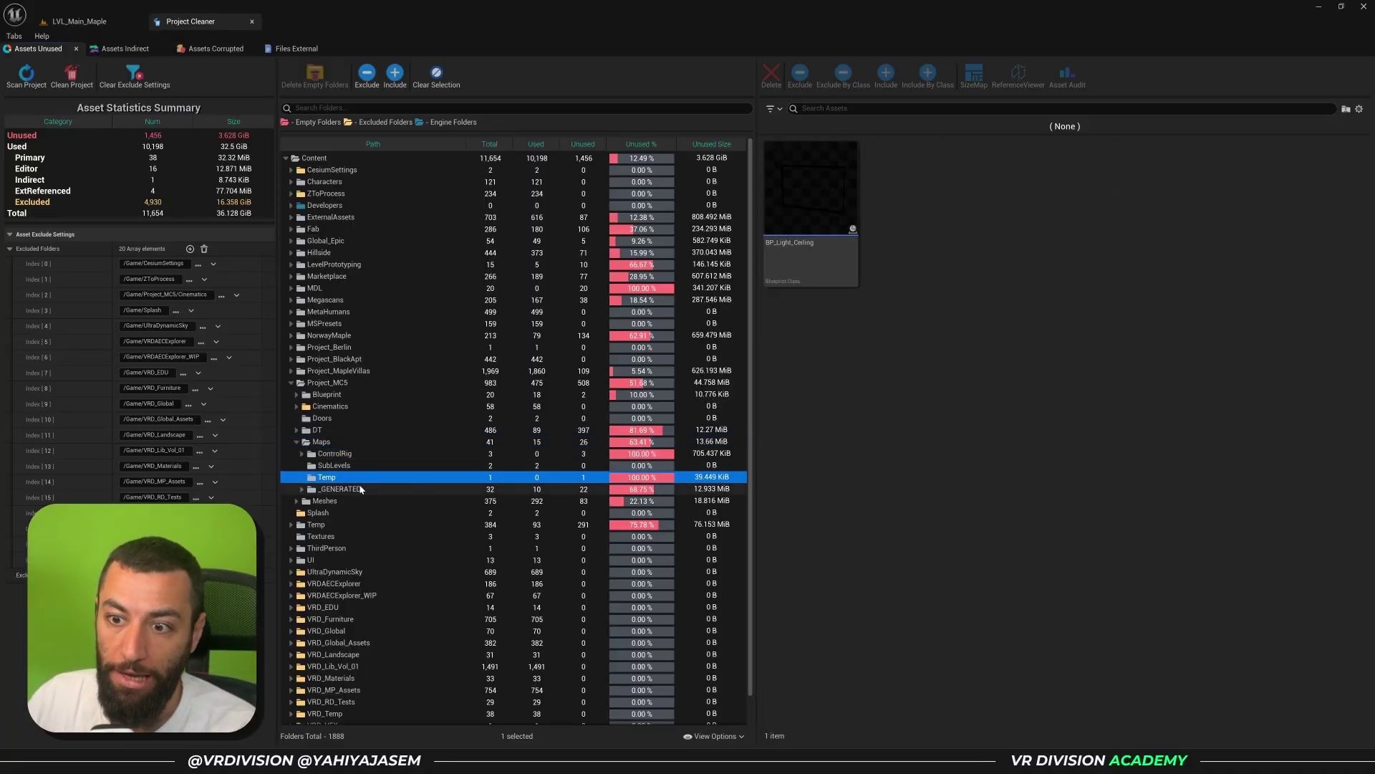
pyautogui.click(337, 442)
pyautogui.doubleClick(326, 383)
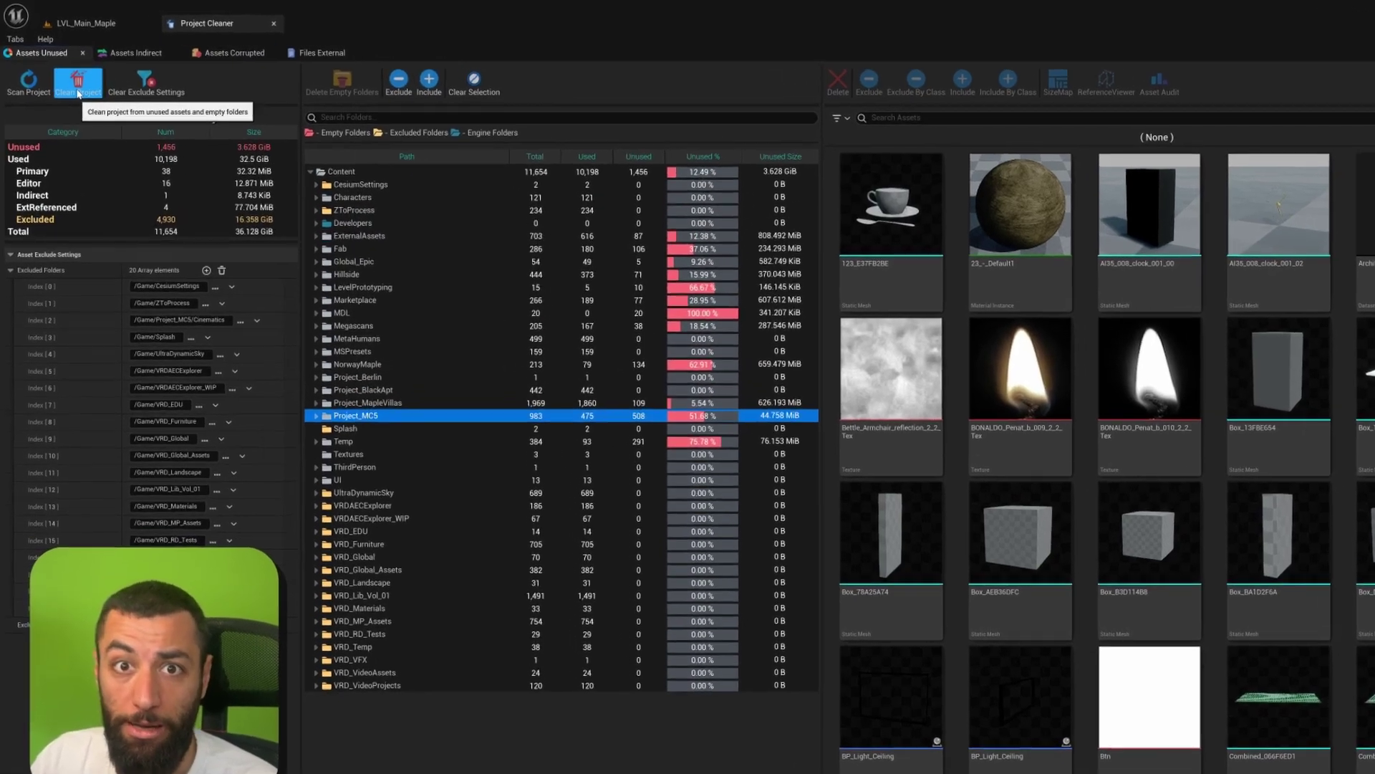
# Run Clean Project, approving the Loading Many Assets prompts, deleting 217 unused assets and 7 empty folders.
pyautogui.click(79, 96)
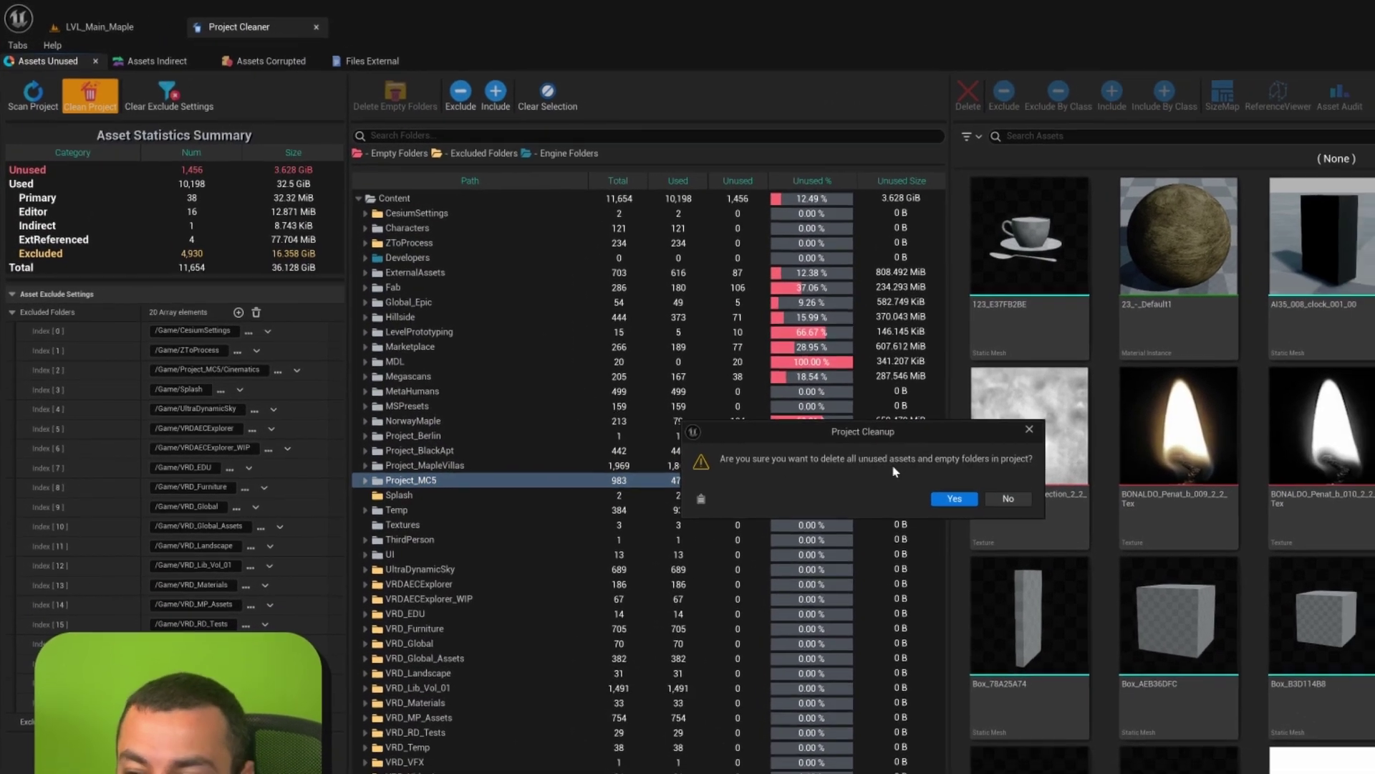
pyautogui.click(989, 515)
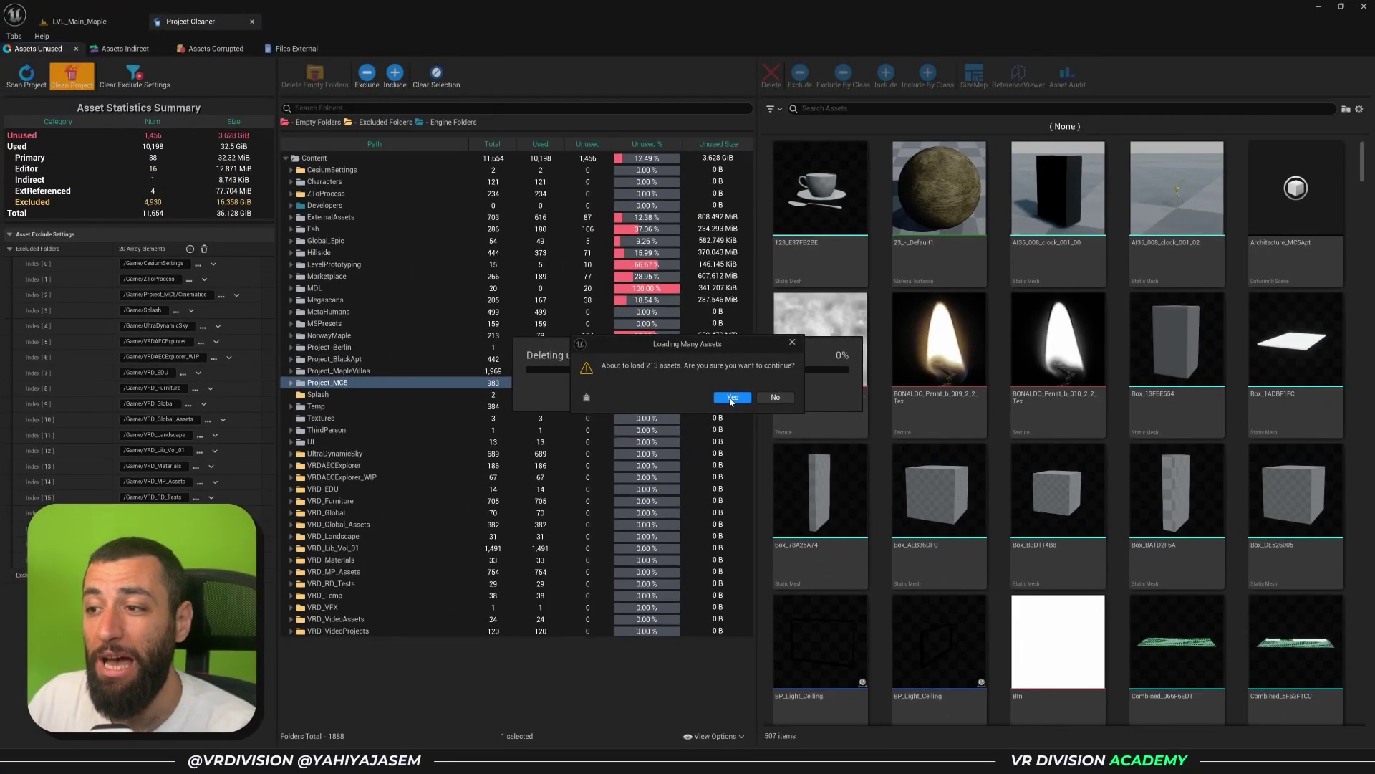
pyautogui.moveTo(675, 353)
pyautogui.mouseDown()
pyautogui.moveTo(684, 310)
pyautogui.moveTo(686, 335)
pyautogui.mouseUp()
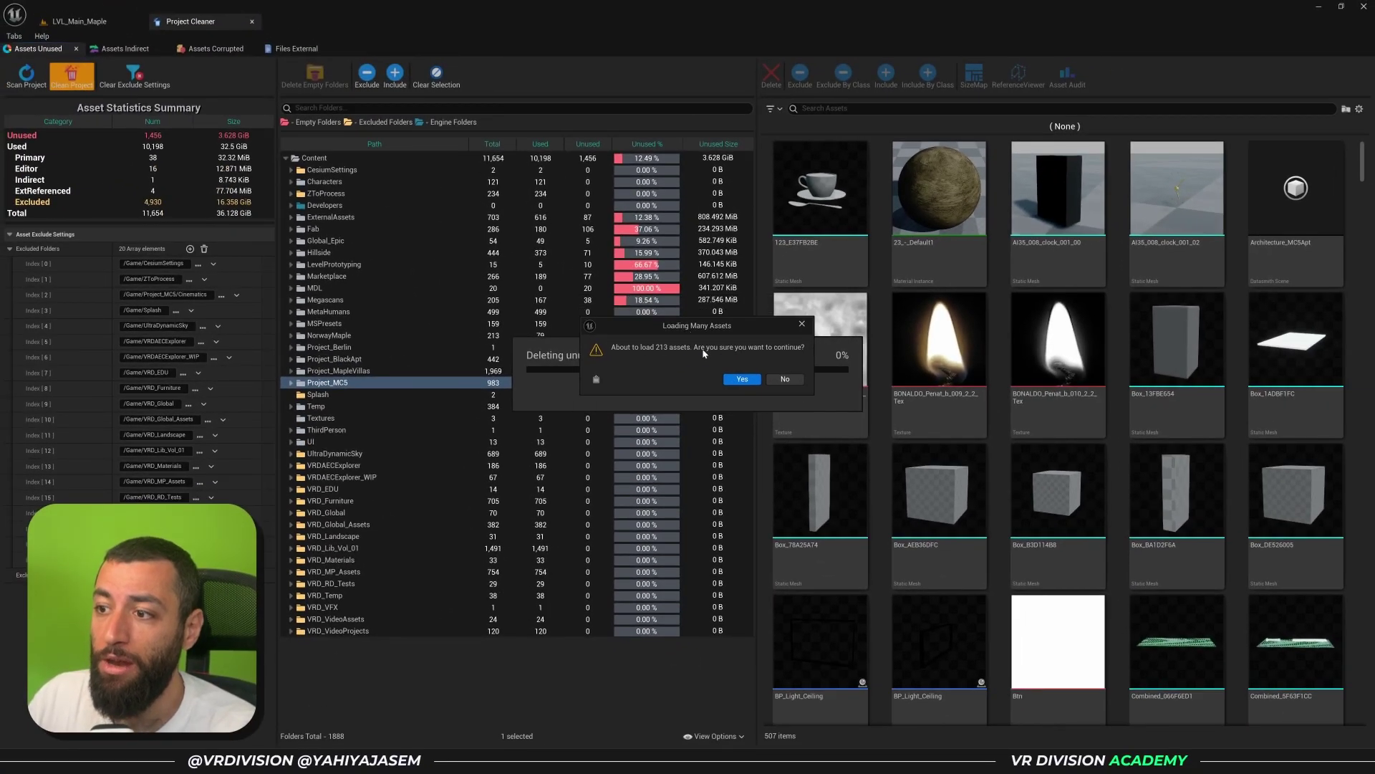
pyautogui.click(737, 379)
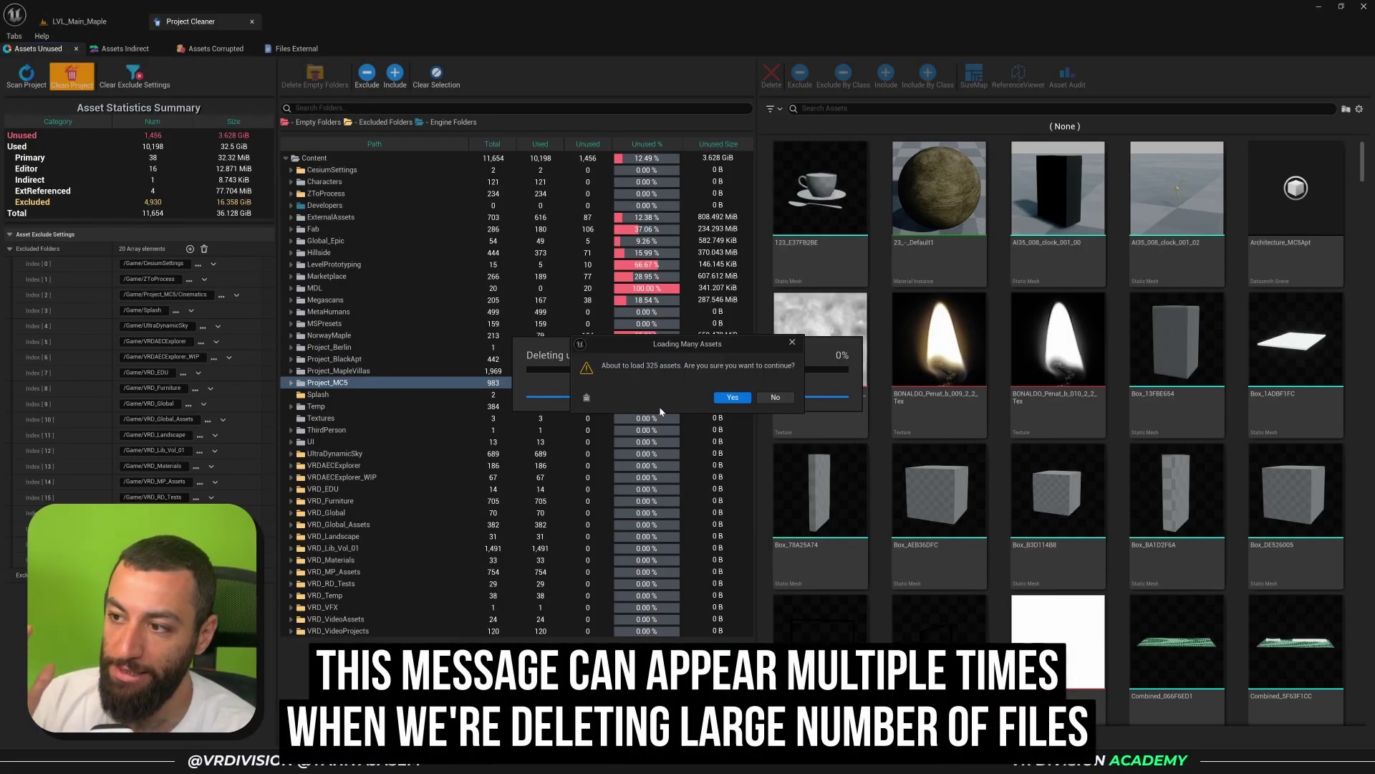
pyautogui.click(775, 397)
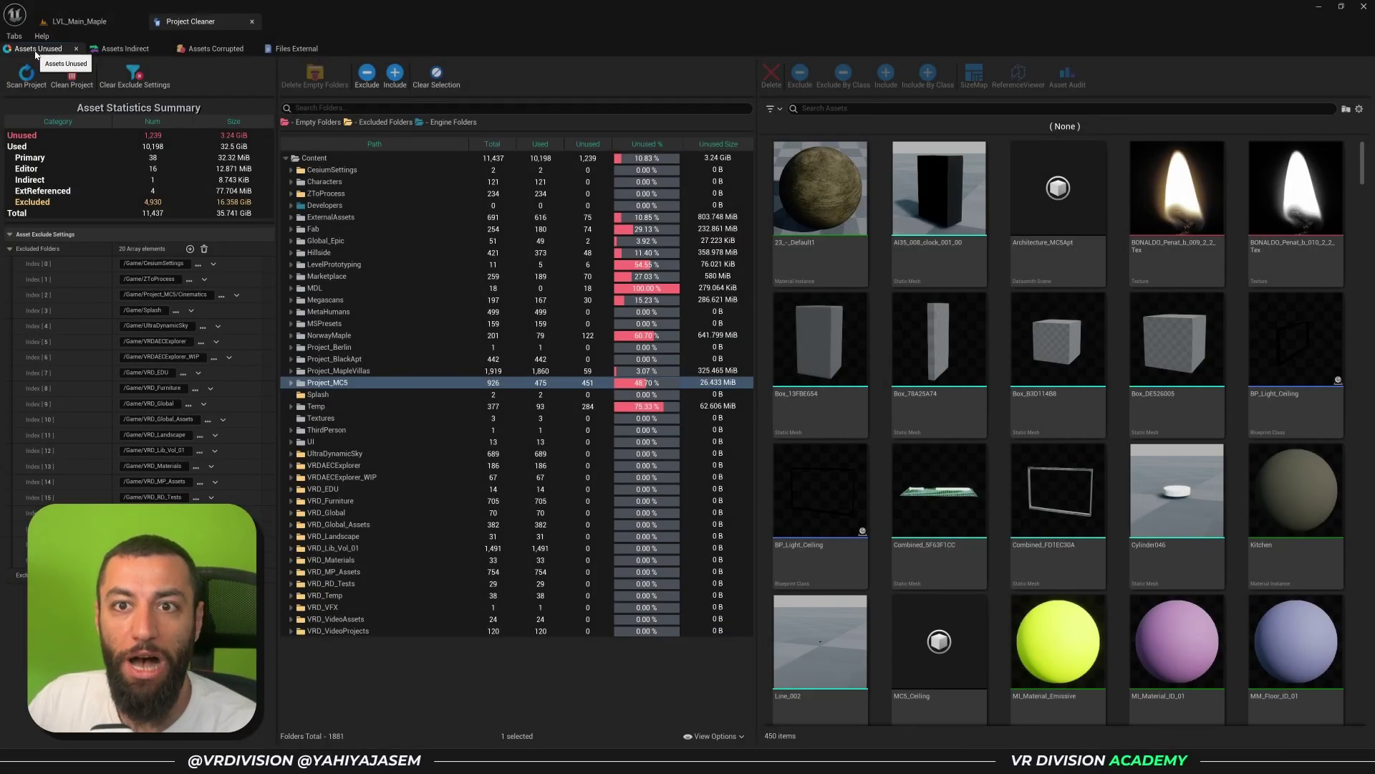
# Scan for indirectly used assets, finding only BP_GameInstance_AEC, then view Assets Corrupted.
pyautogui.click(126, 49)
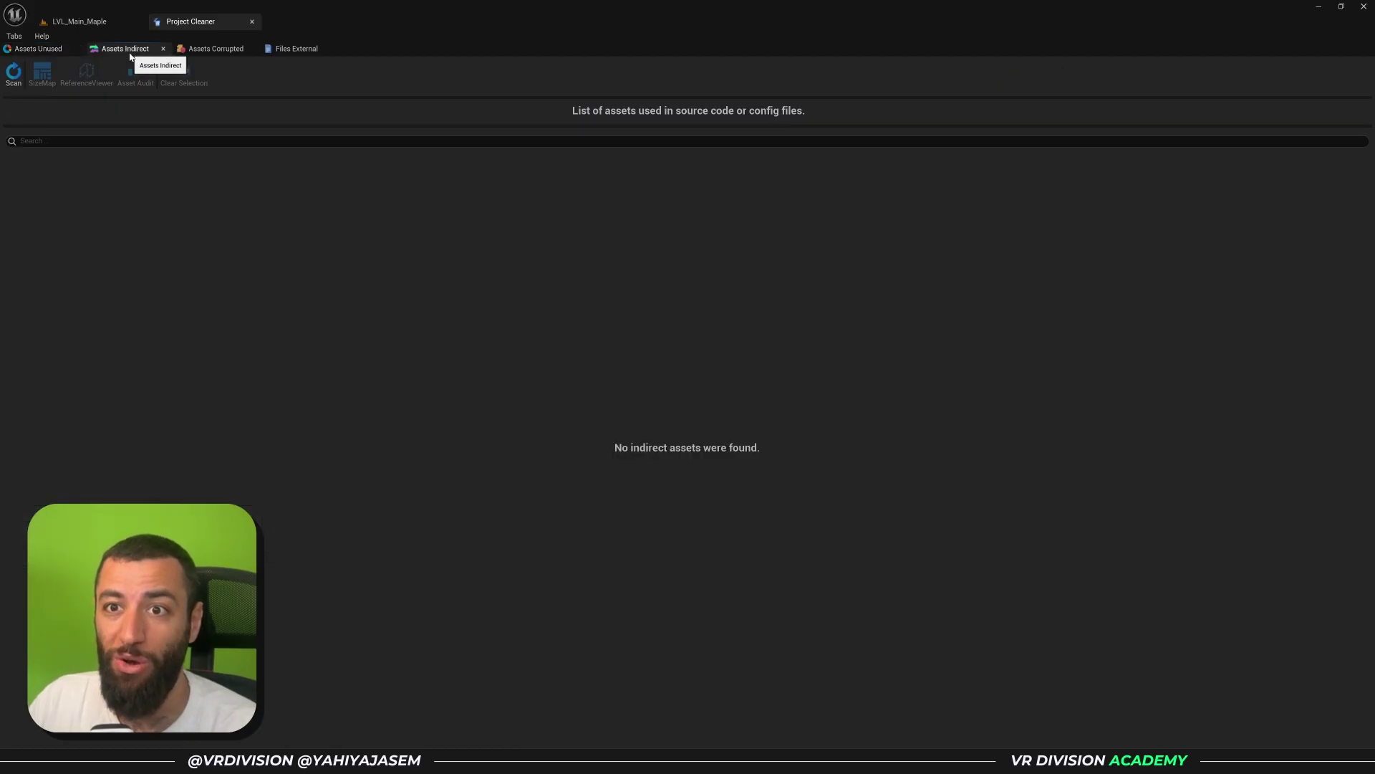
pyautogui.click(14, 74)
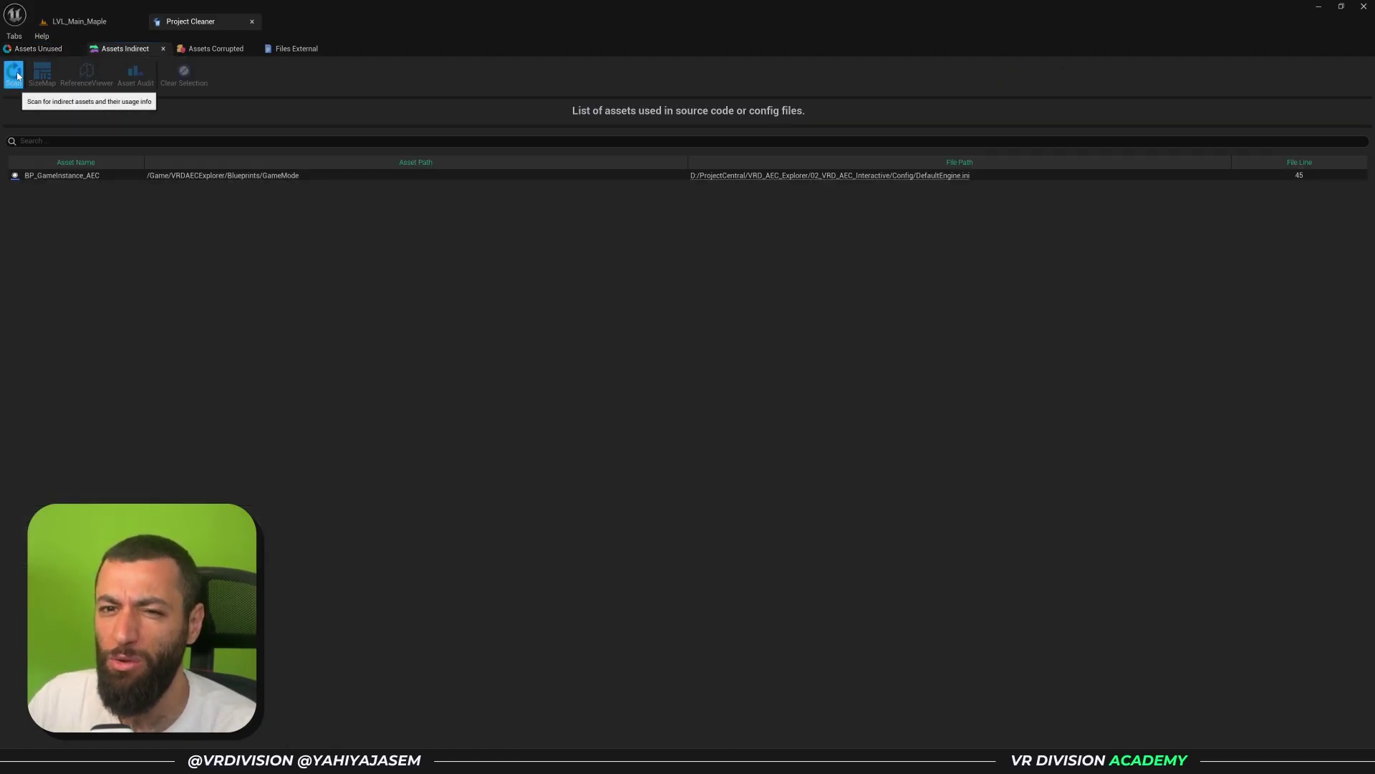
pyautogui.click(240, 177)
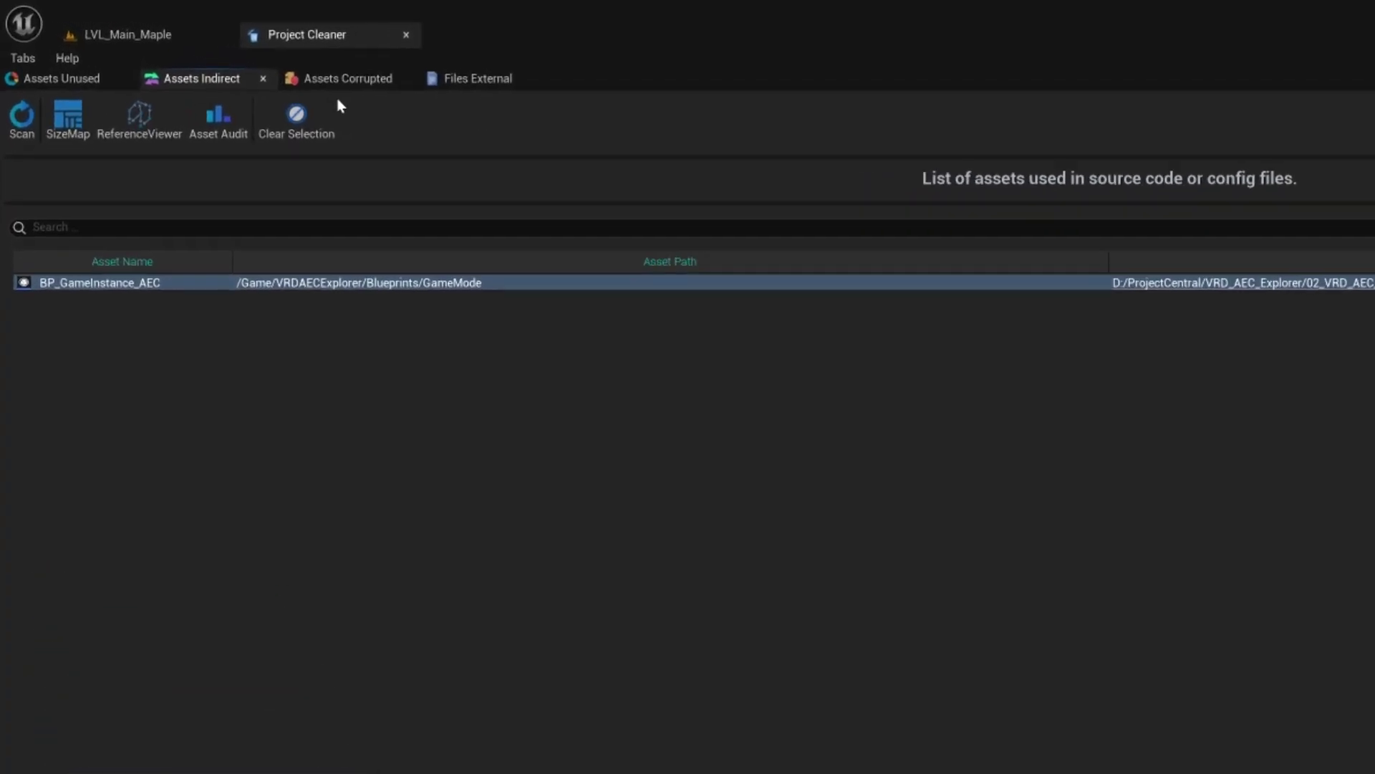
pyautogui.click(213, 50)
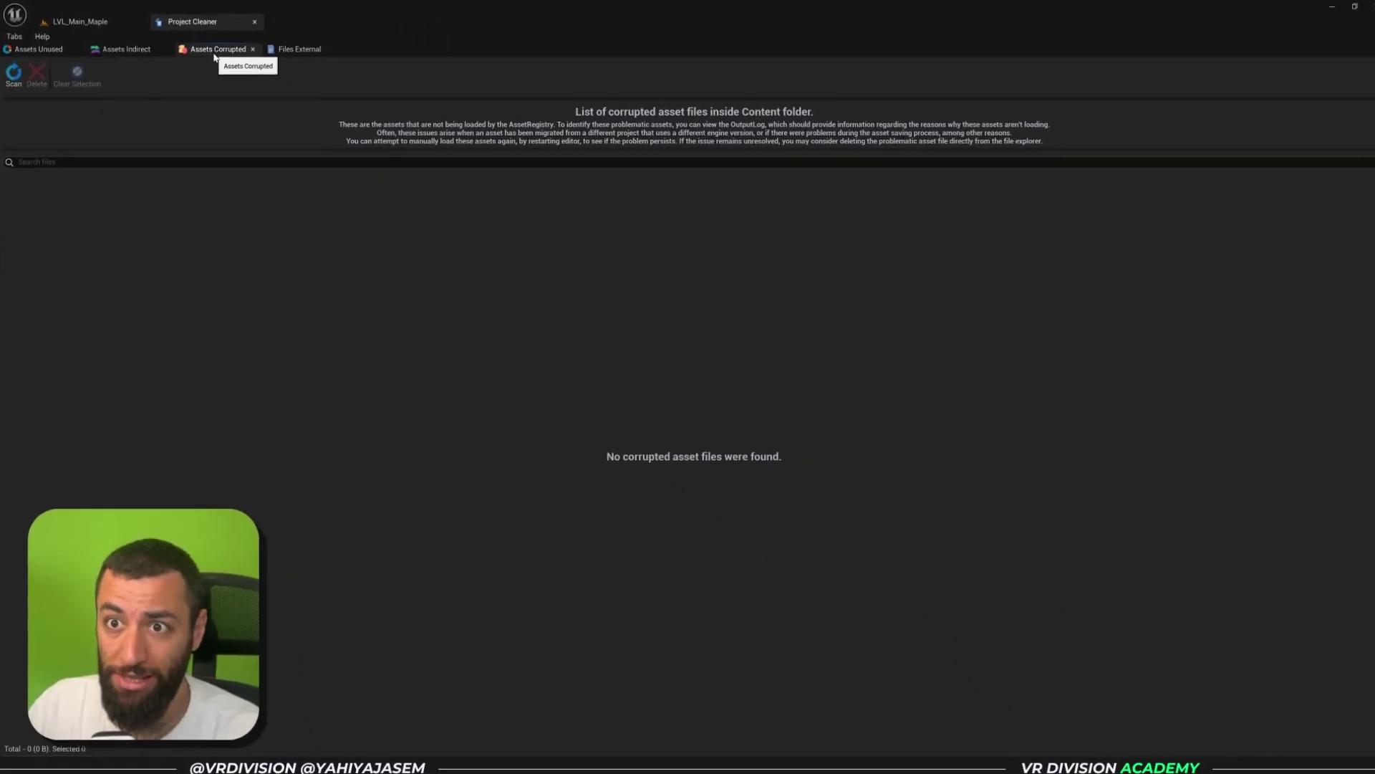
# Scan Content for corrupted assets, finding 21, and check the level editor's Content Drawer.
pyautogui.click(37, 135)
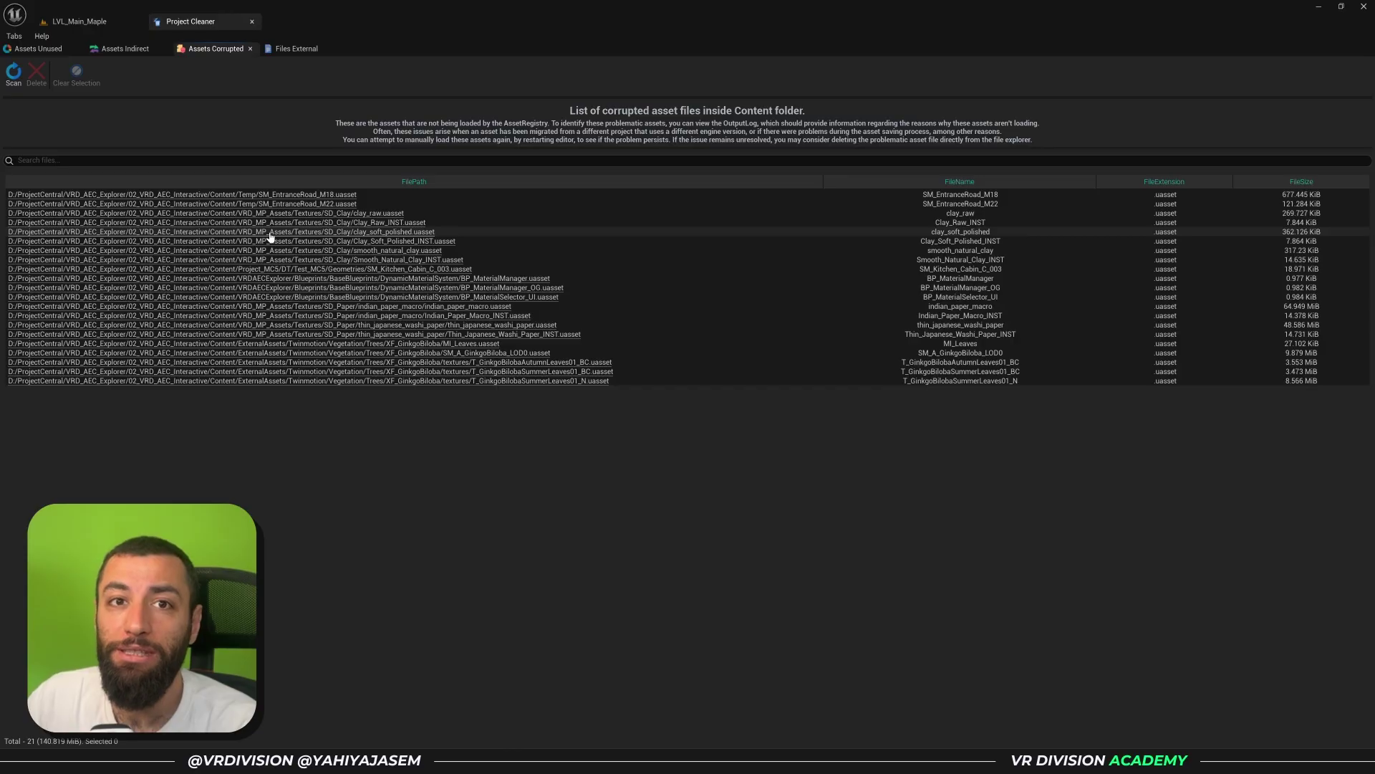
pyautogui.click(78, 22)
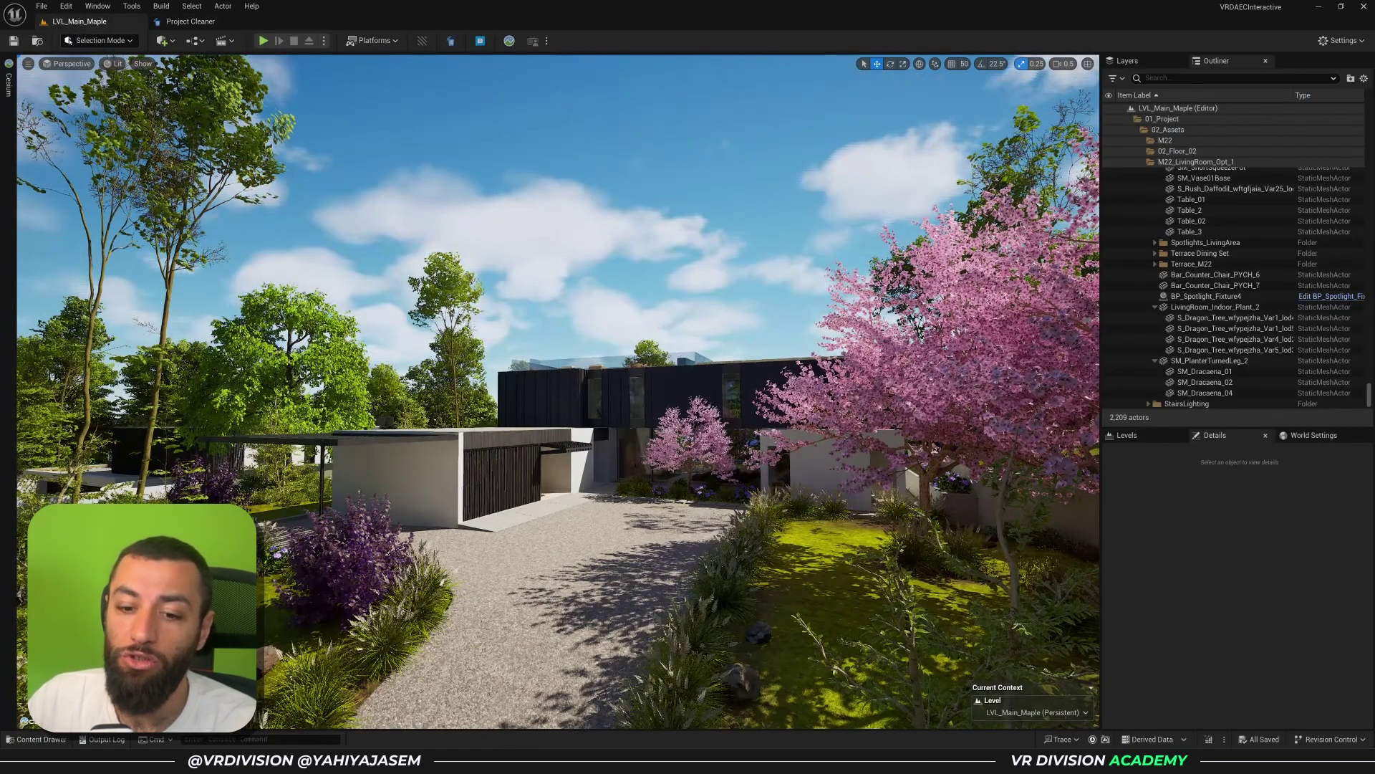
pyautogui.hotkey('ctrl', 'space')
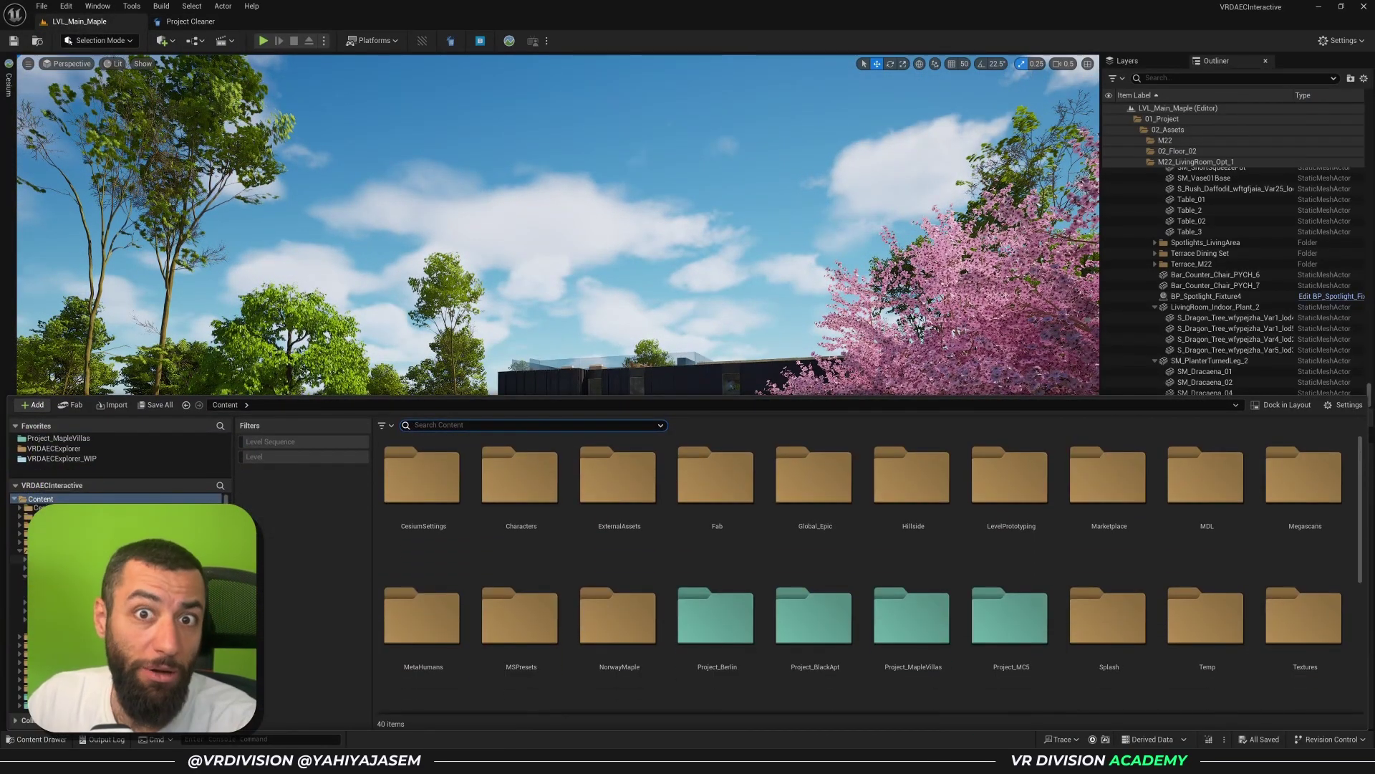
# Reveal a corrupted XF_GinkgoBiloba texture file in File Explorer.
pyautogui.click(190, 22)
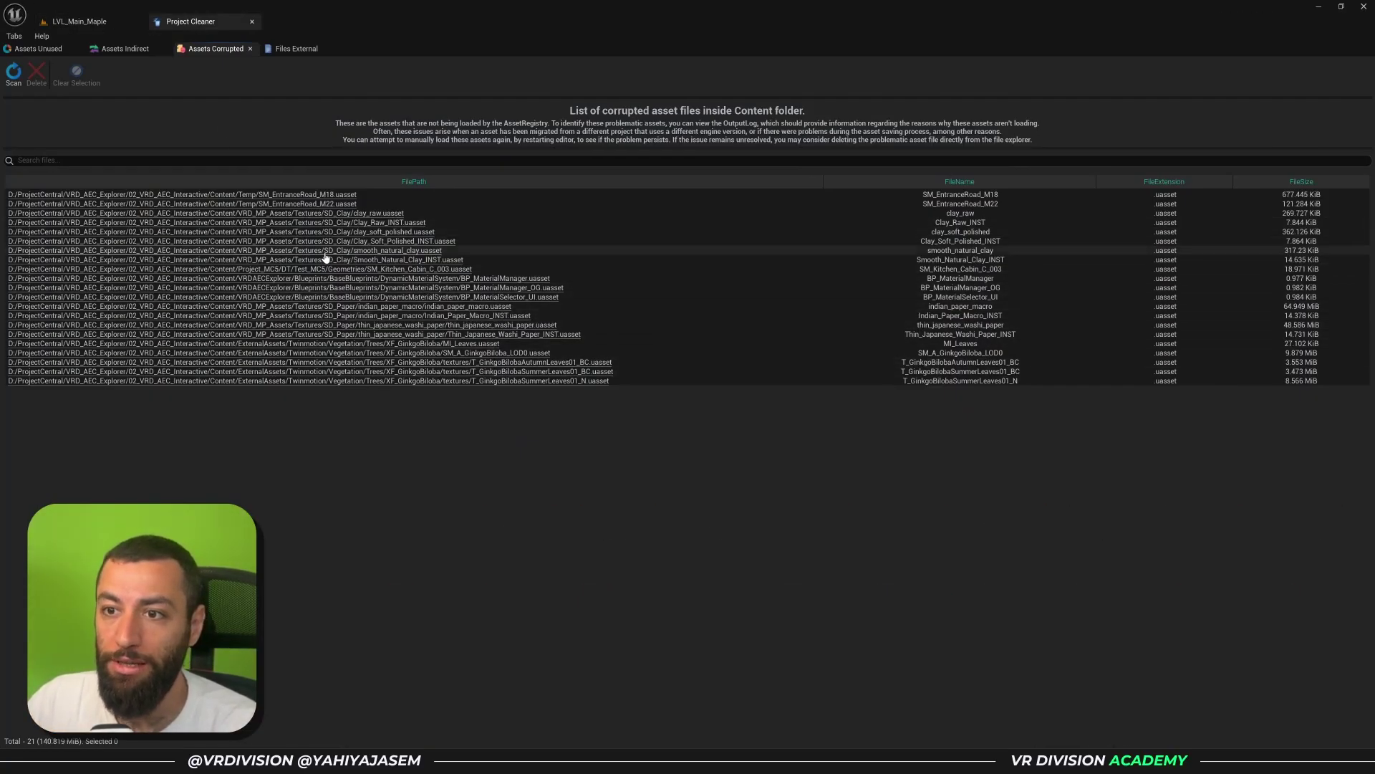
pyautogui.click(507, 364)
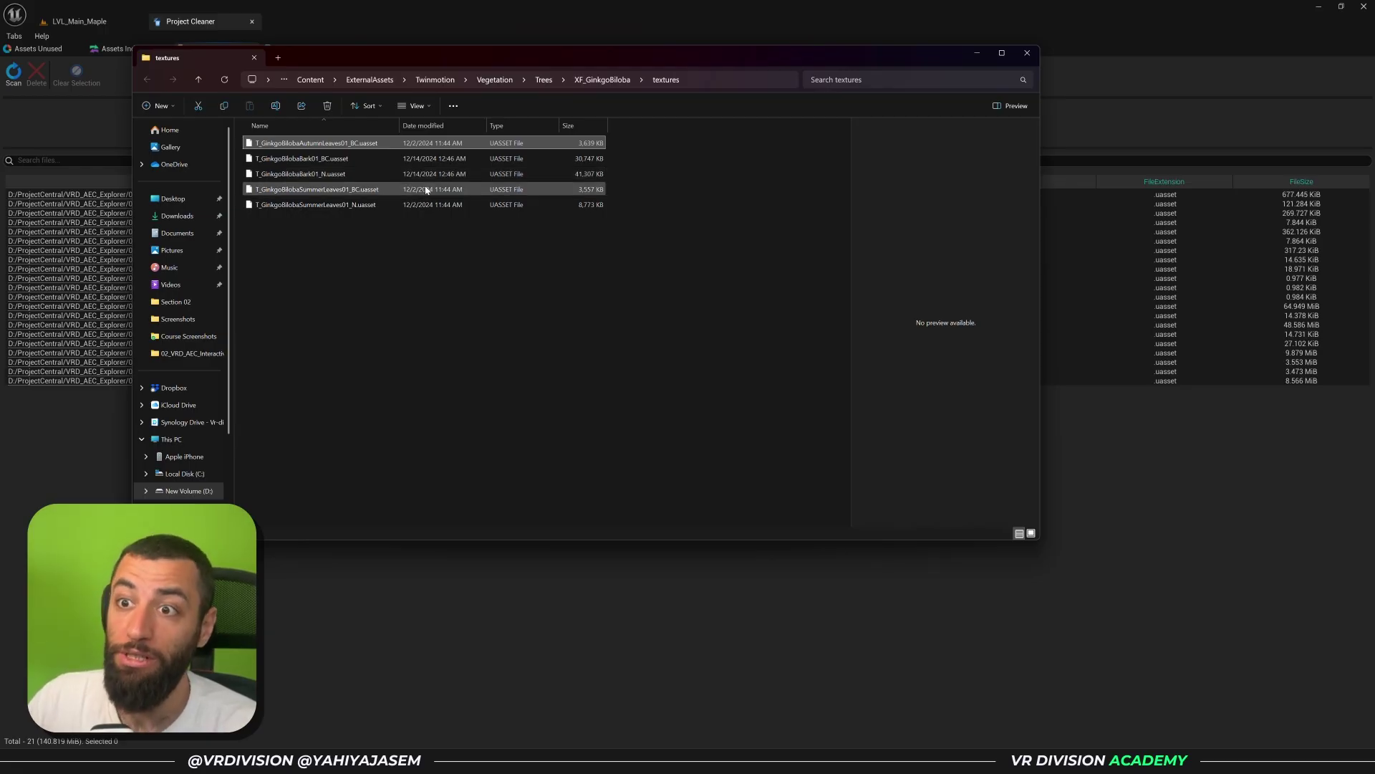
pyautogui.click(359, 247)
# Search the Content Drawer for the texture T_GinkgoBilobaAutumnLeaves01_BC.
pyautogui.click(78, 22)
pyautogui.hotkey('ctrl', 'space')
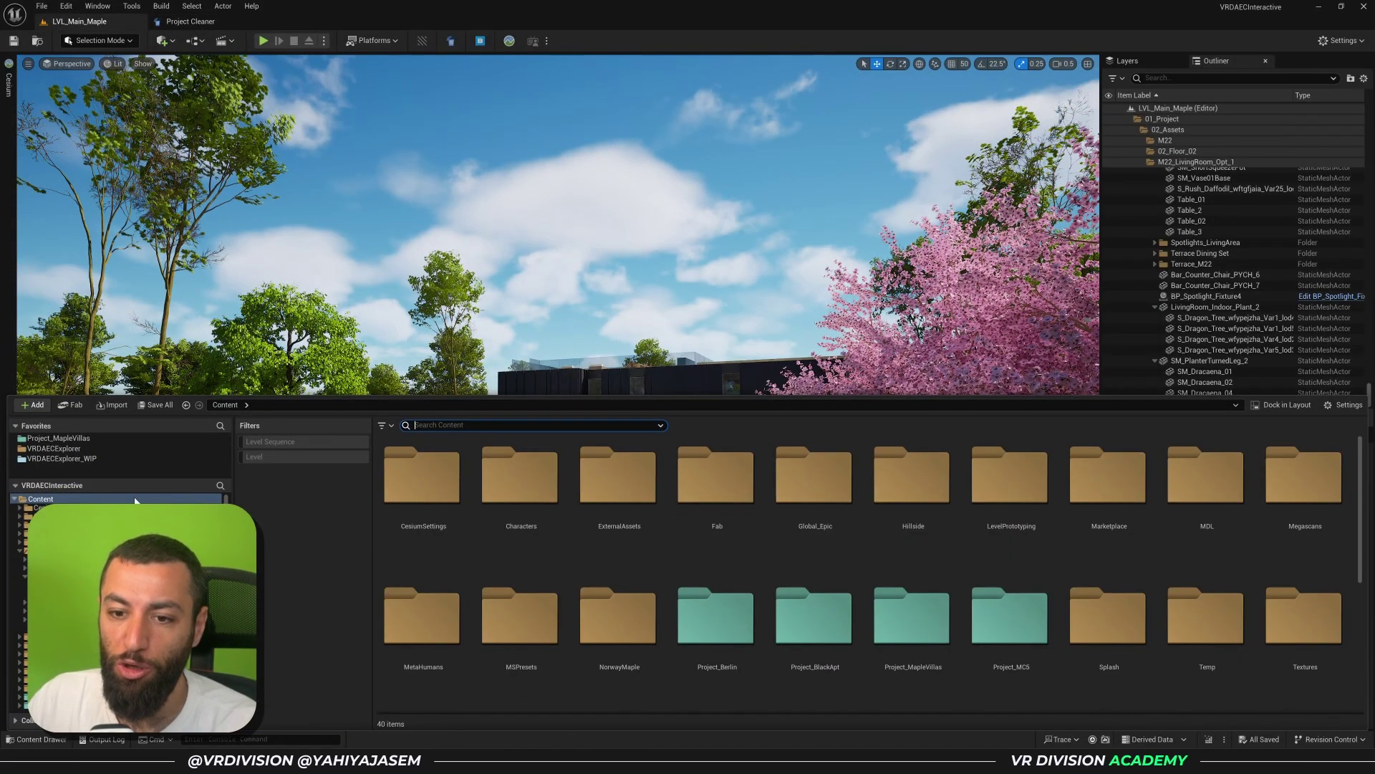
pyautogui.write('T_GinkgoBilobaAutumnLeaves01_BC')
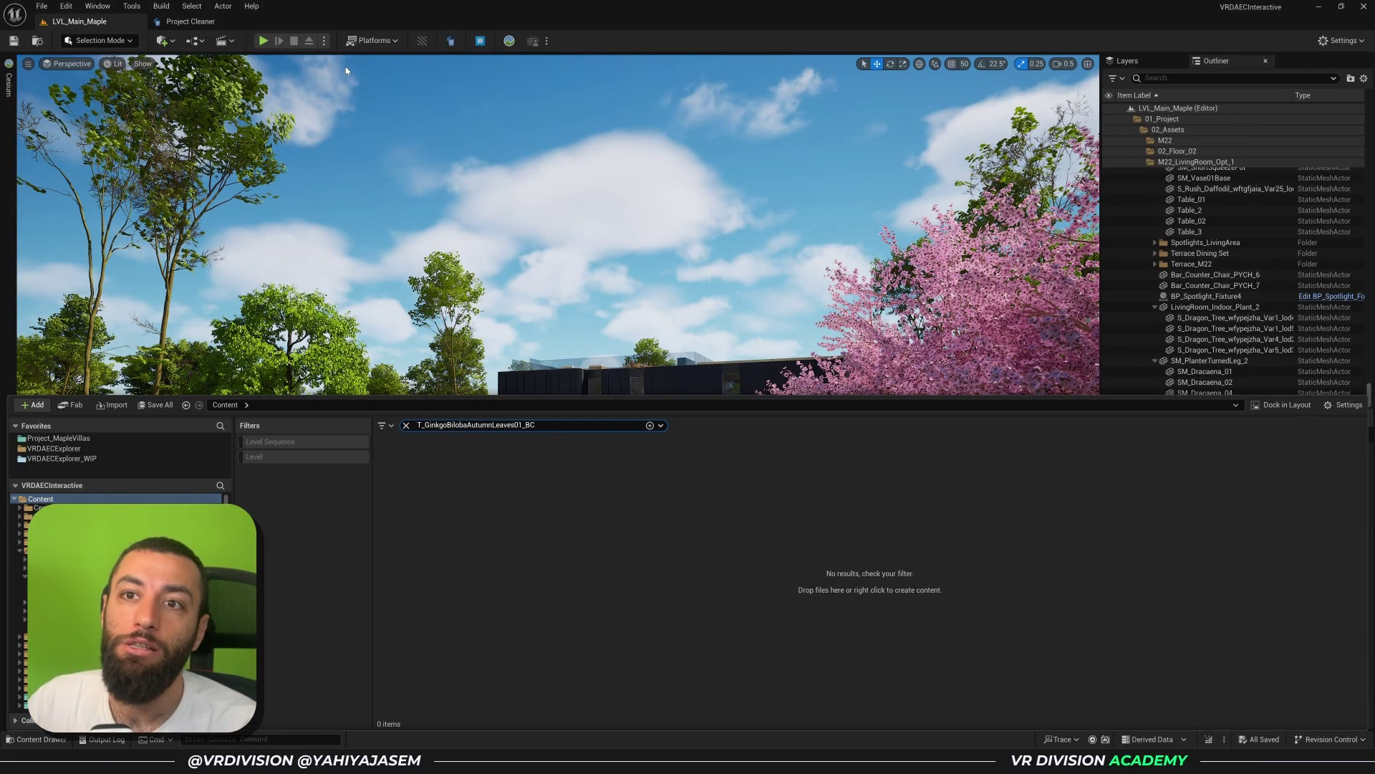
# Delete the three corrupted Ginkgo files so 18 corrupted entries remain, then view external files.
pyautogui.click(190, 22)
pyautogui.click(630, 232)
pyautogui.hotkey('ctrl', 'a')
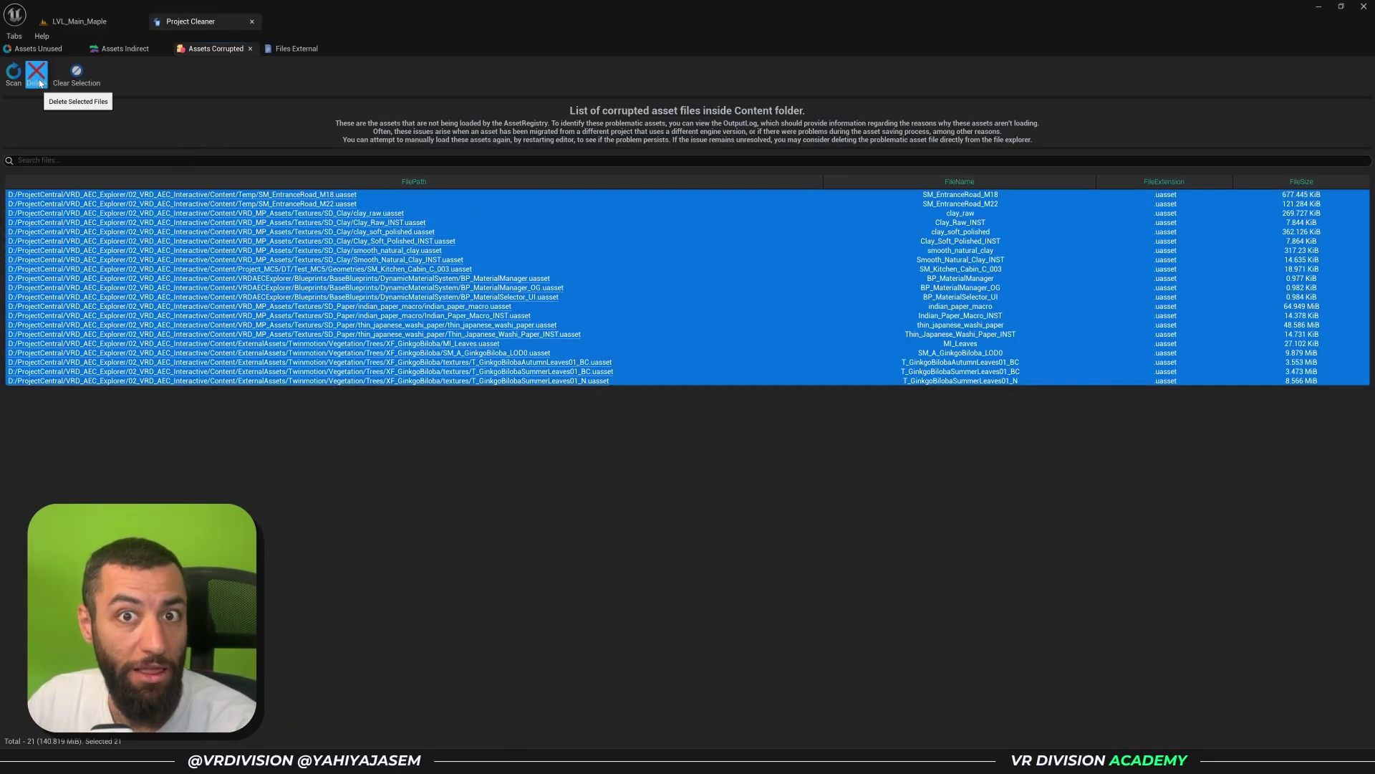
pyautogui.click(75, 73)
pyautogui.click(656, 352)
pyautogui.keyDown('shift'); pyautogui.click(656, 371); pyautogui.keyUp('shift')
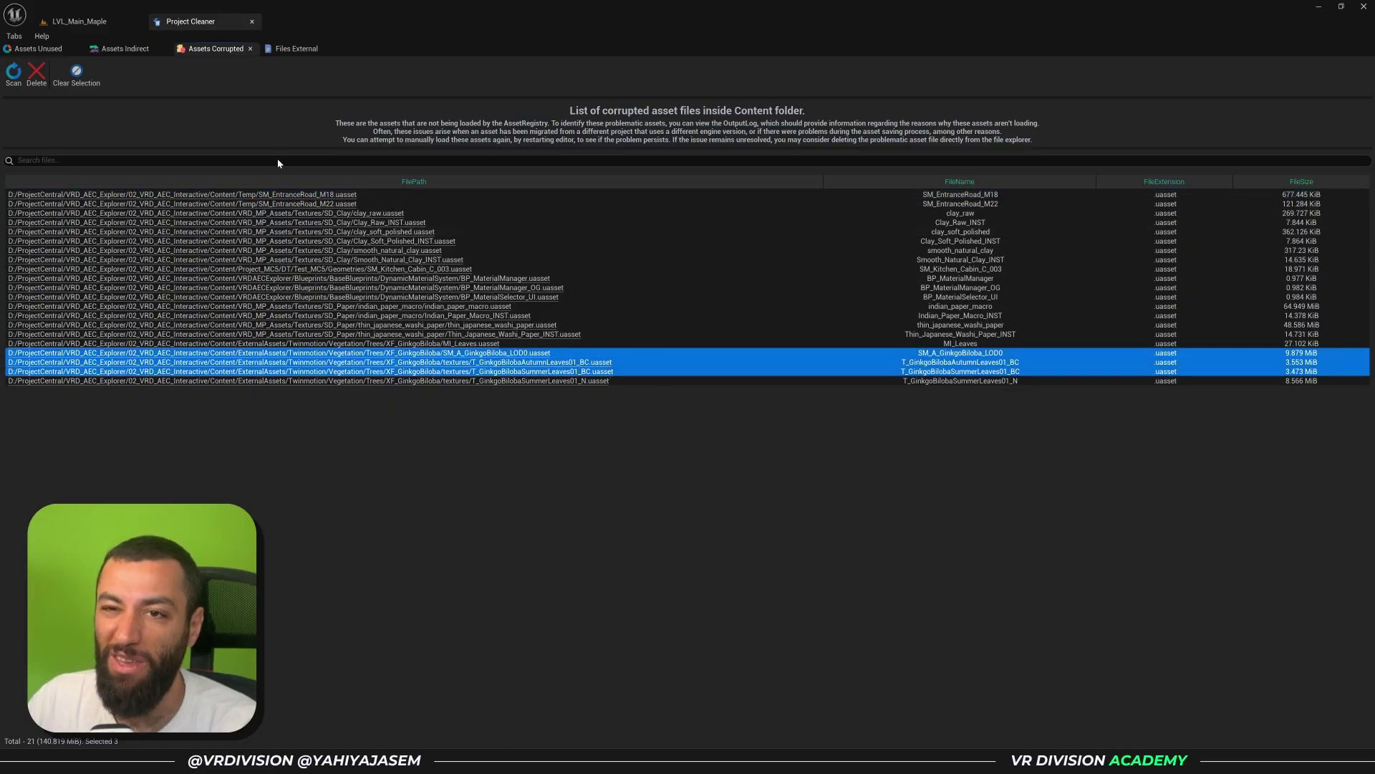
pyautogui.click(45, 76)
pyautogui.click(697, 399)
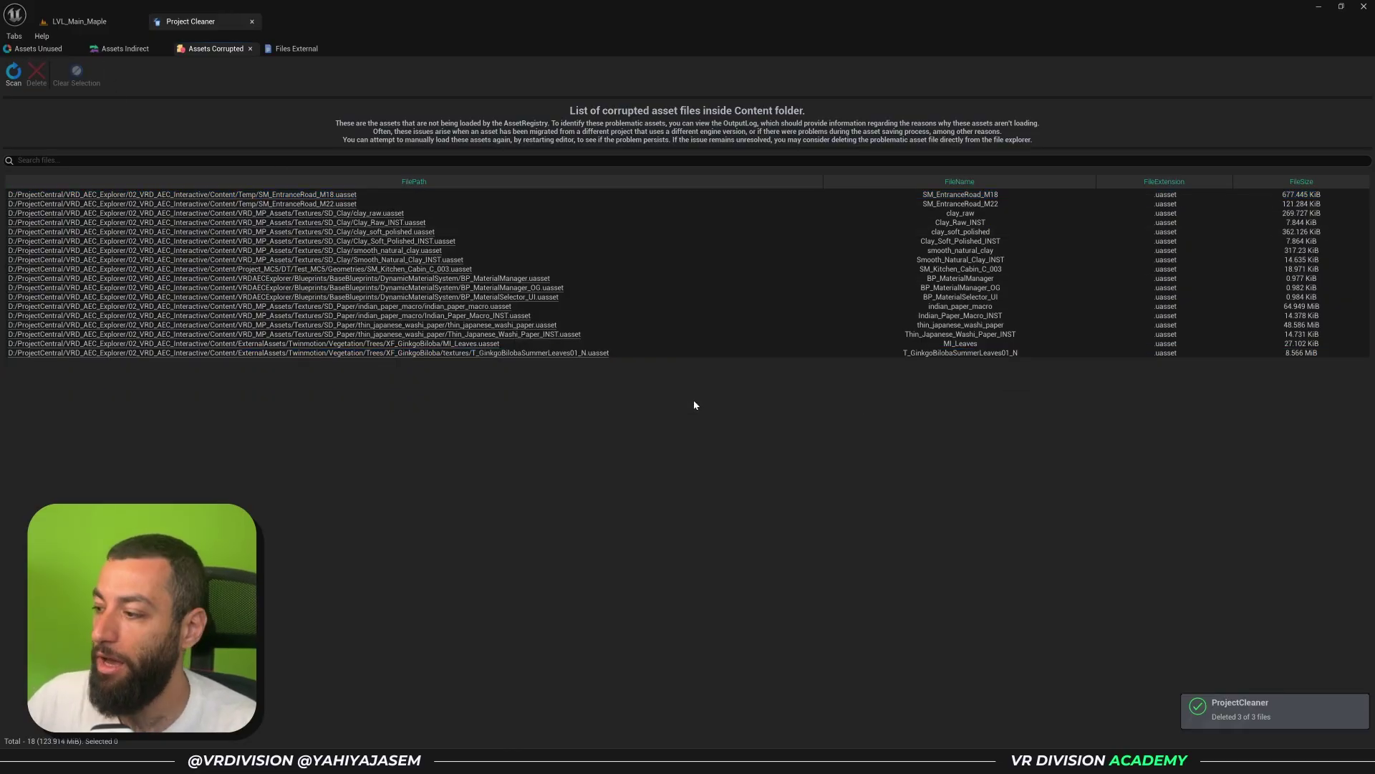
pyautogui.click(295, 50)
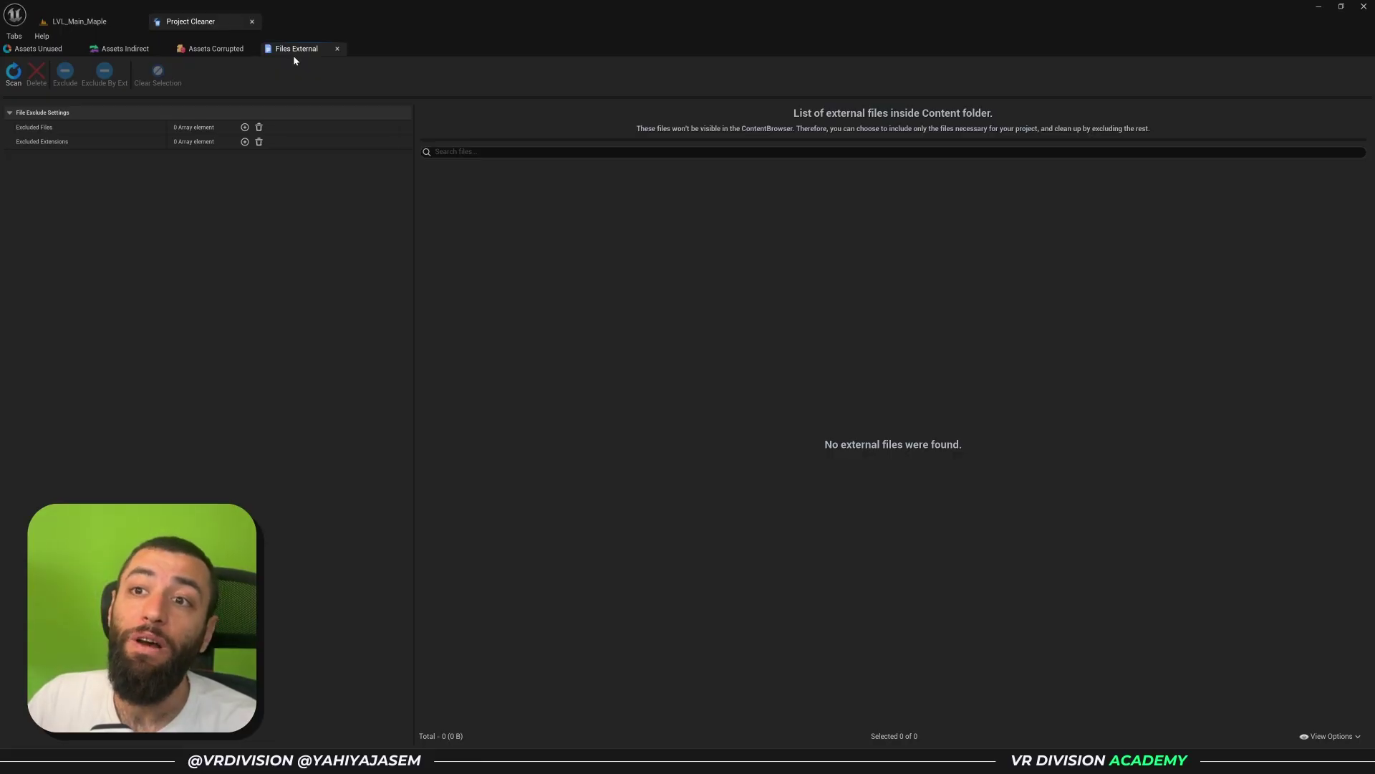
# Scan for external files, finding four files at 864.466 KiB, and check README.txt's folder on disk.
pyautogui.click(13, 73)
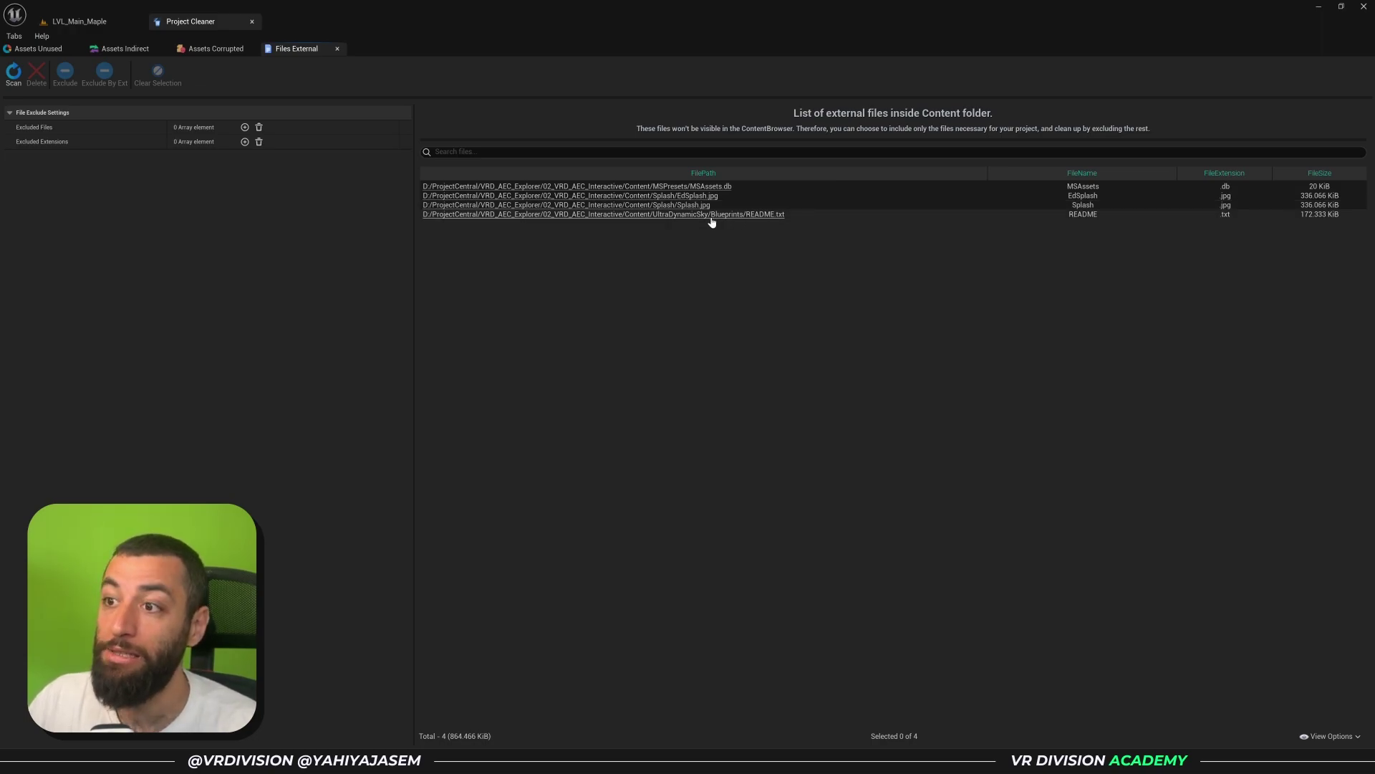
pyautogui.click(649, 214)
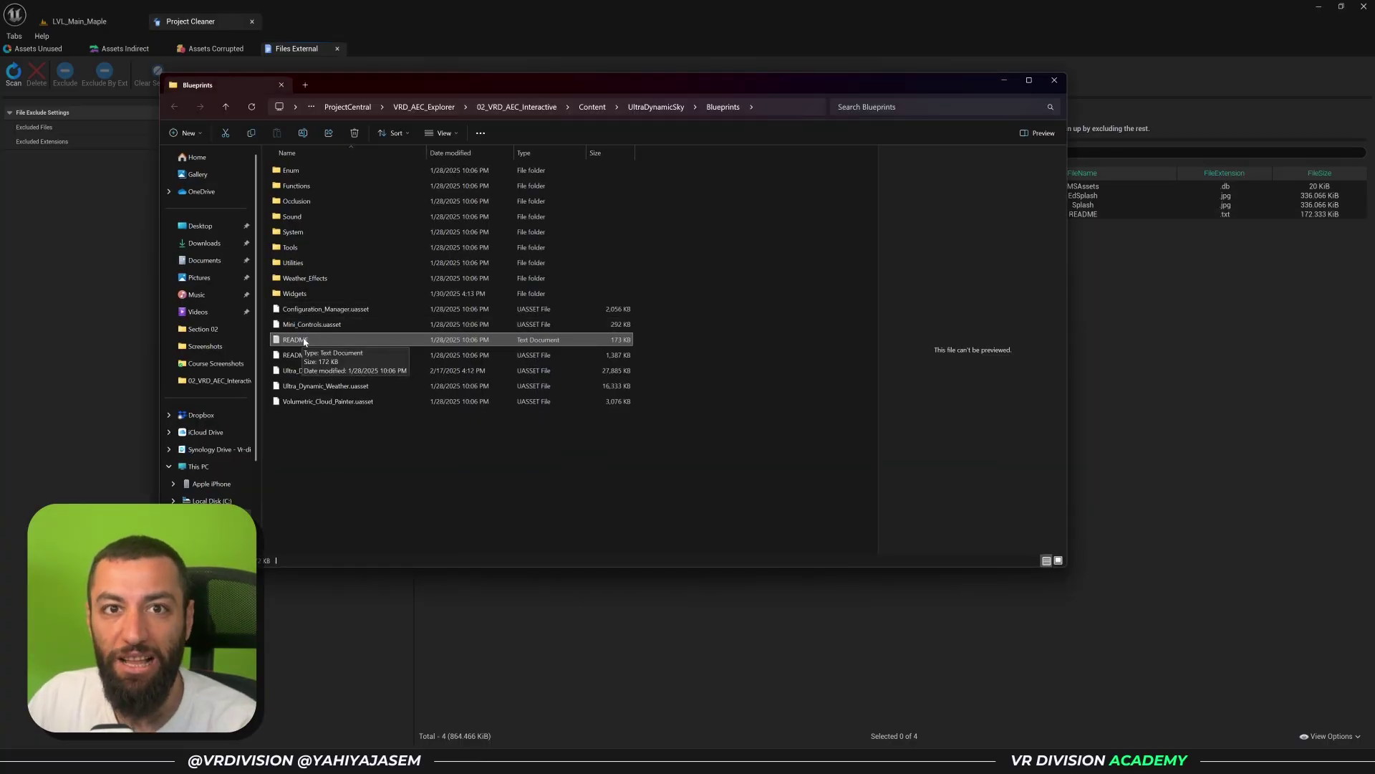
pyautogui.click(1075, 301)
# Inspect the Splash.jpg and EdSplash.jpg entries, leaving Splash.jpg selected.
pyautogui.click(779, 205)
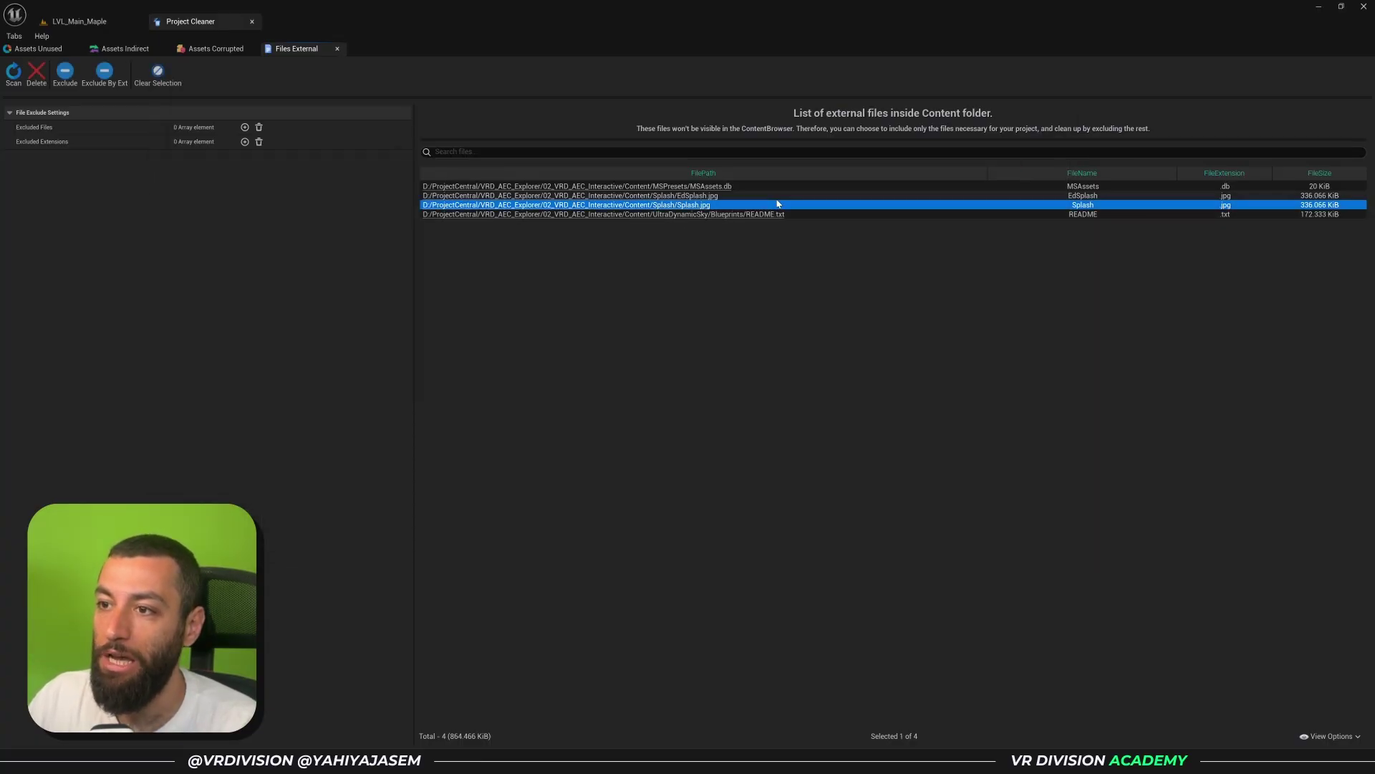
pyautogui.keyDown('shift'); pyautogui.click(728, 198); pyautogui.keyUp('shift')
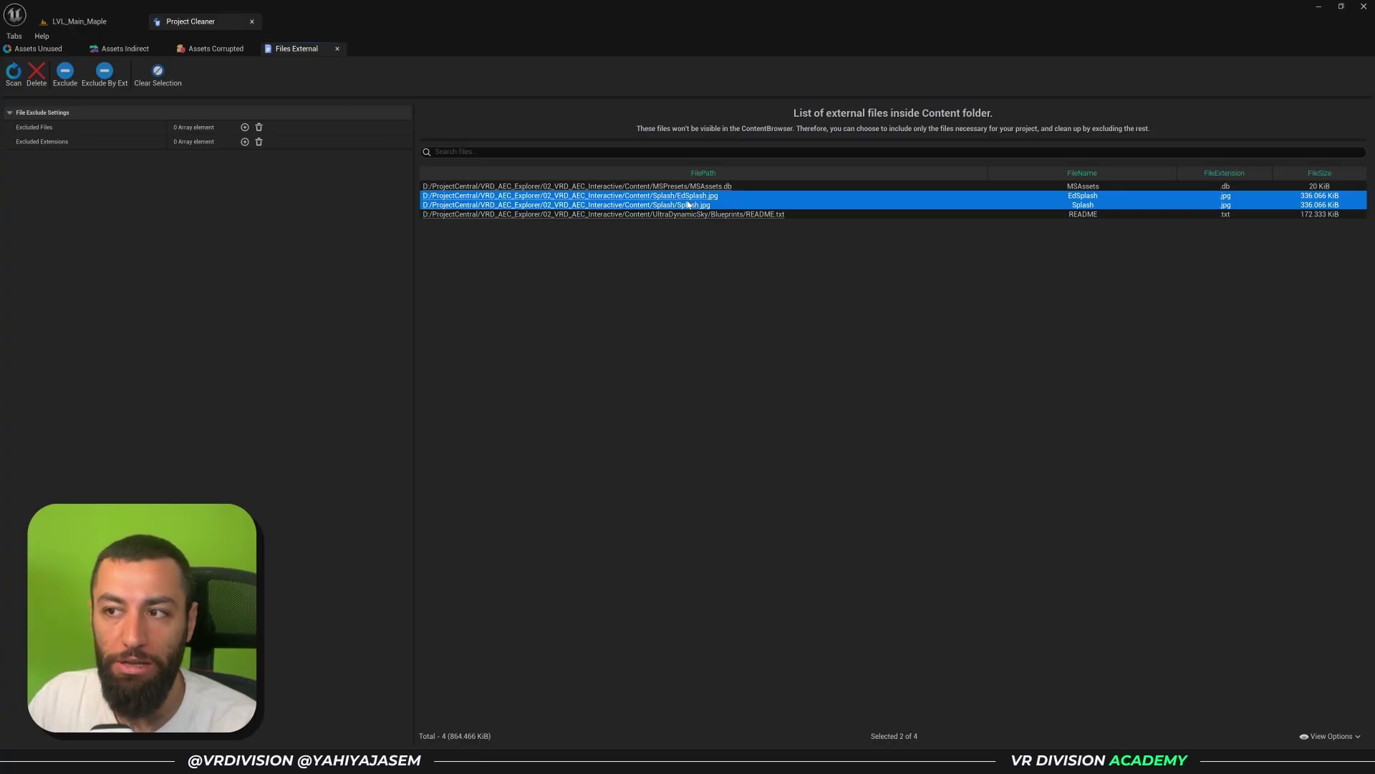
pyautogui.click(717, 205)
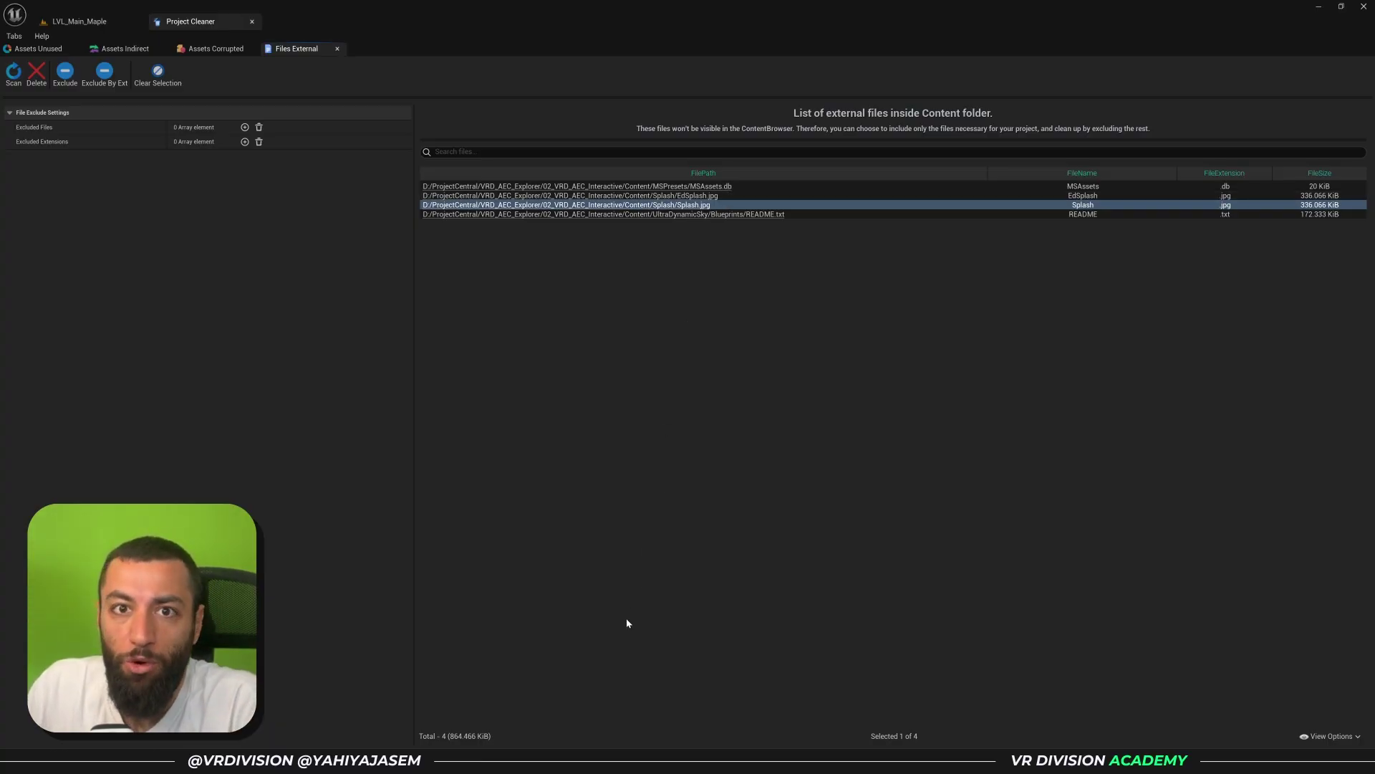
# Cycle through the Corrupted, Indirect and External views, ending on Unused: 1,239 assets, 3.24 GiB.
pyautogui.click(208, 50)
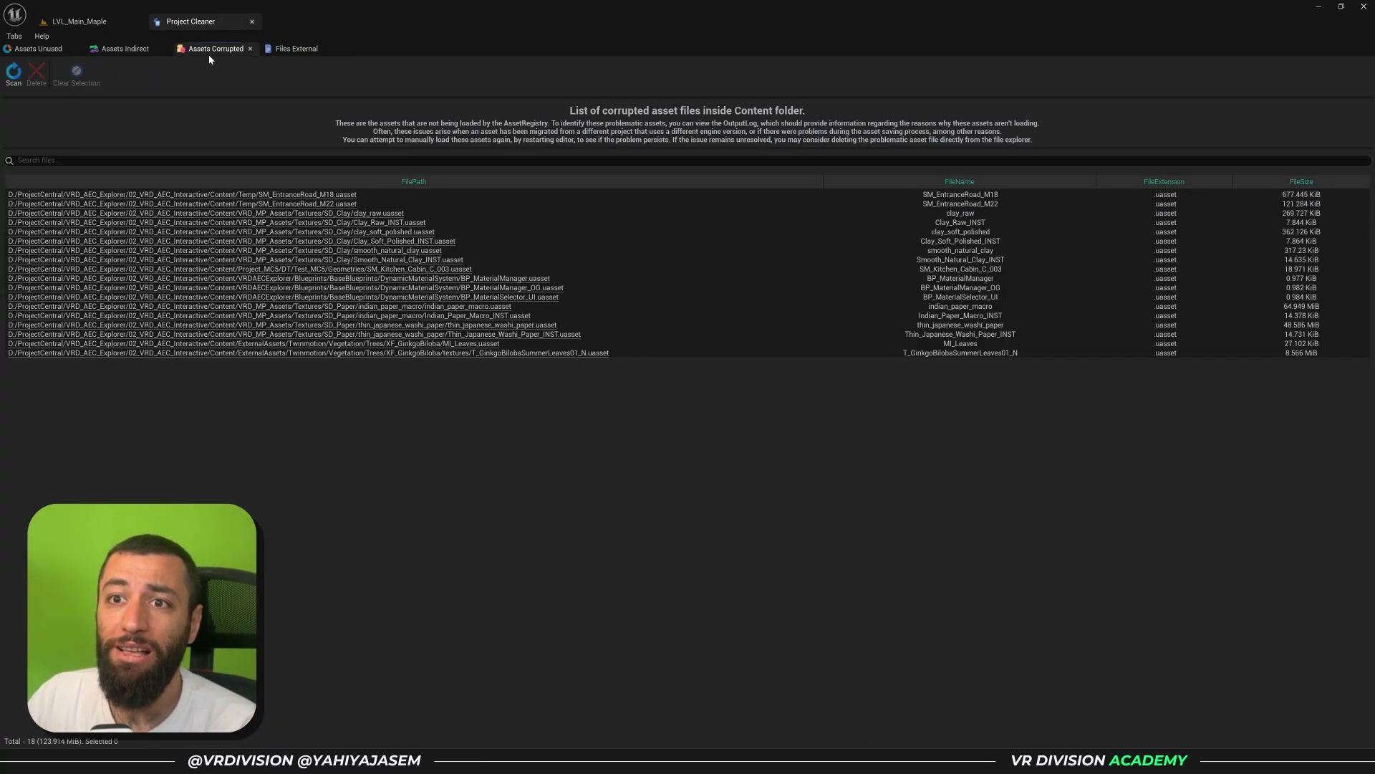
pyautogui.click(123, 50)
pyautogui.click(47, 51)
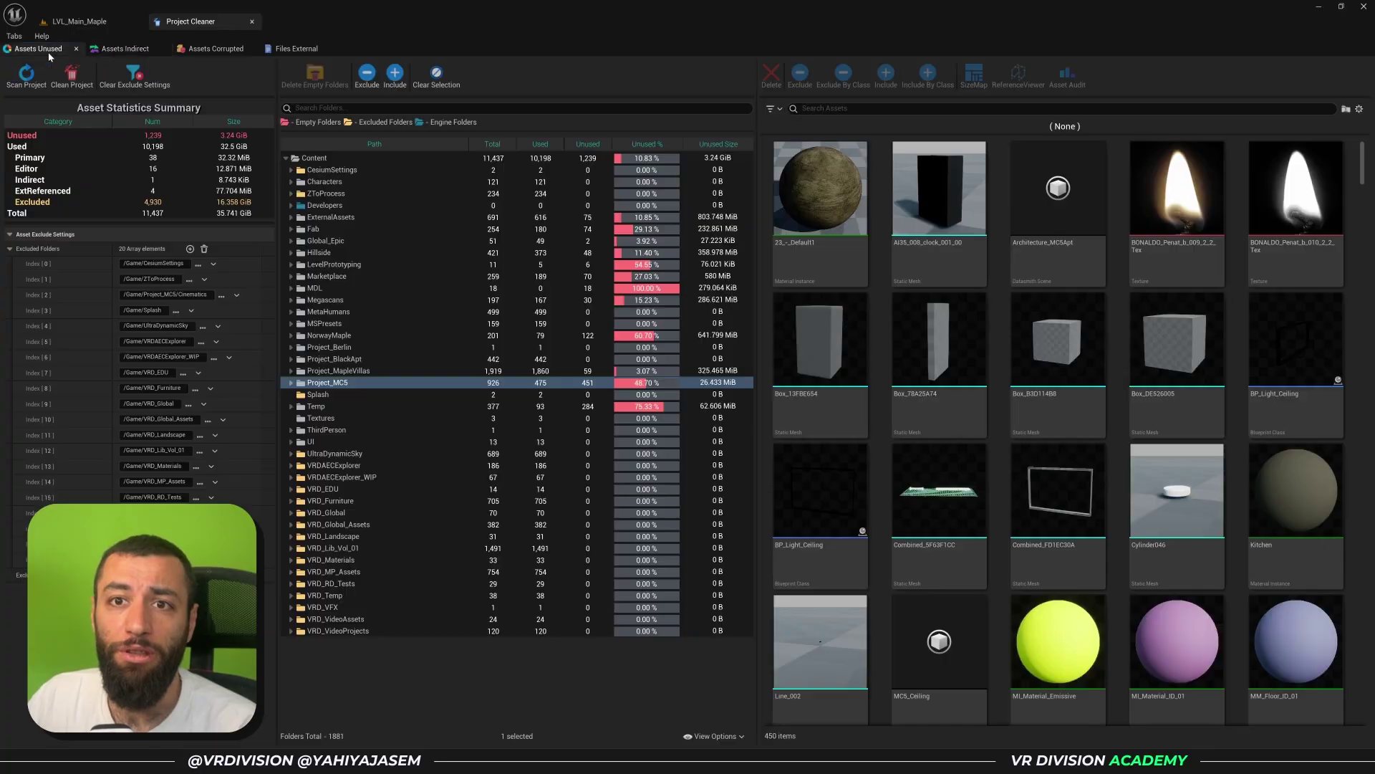
pyautogui.click(295, 49)
pyautogui.click(212, 49)
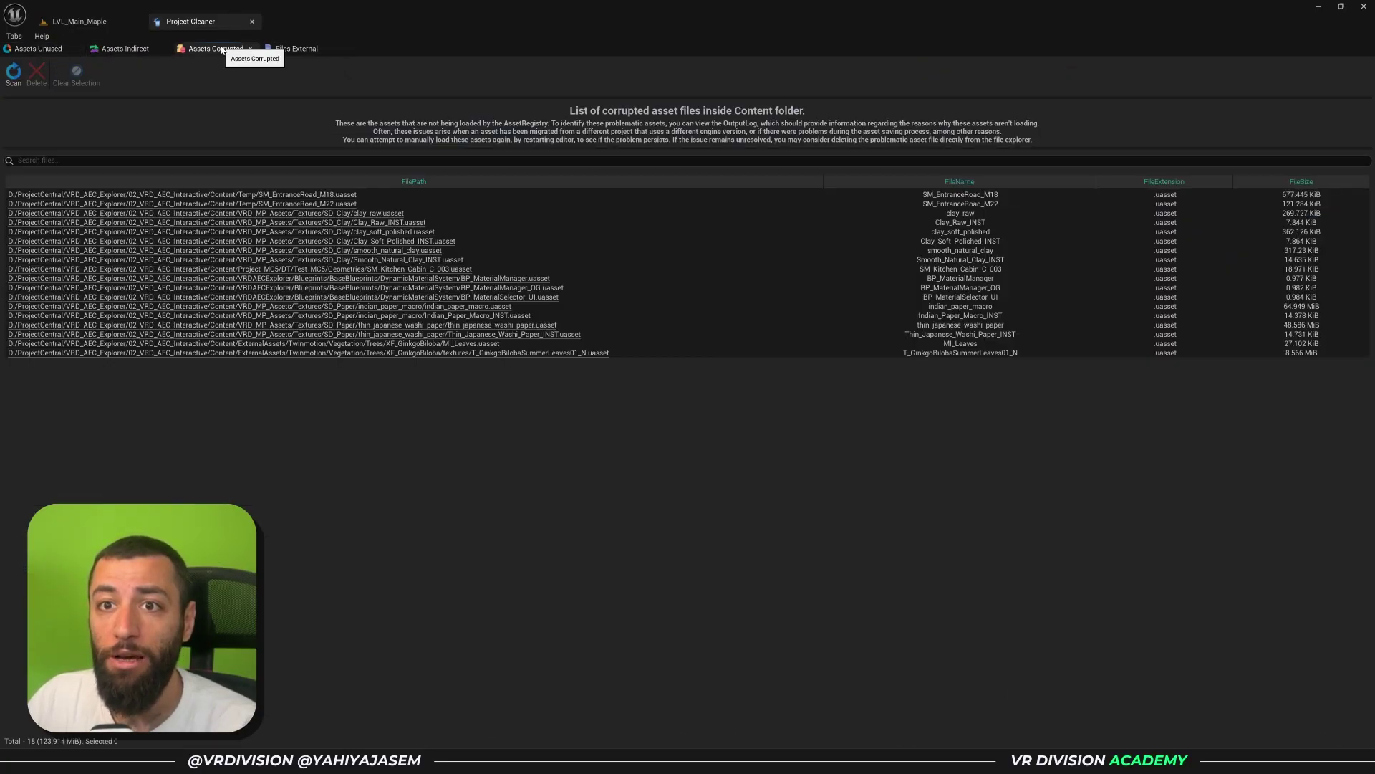
pyautogui.click(123, 48)
pyautogui.click(31, 50)
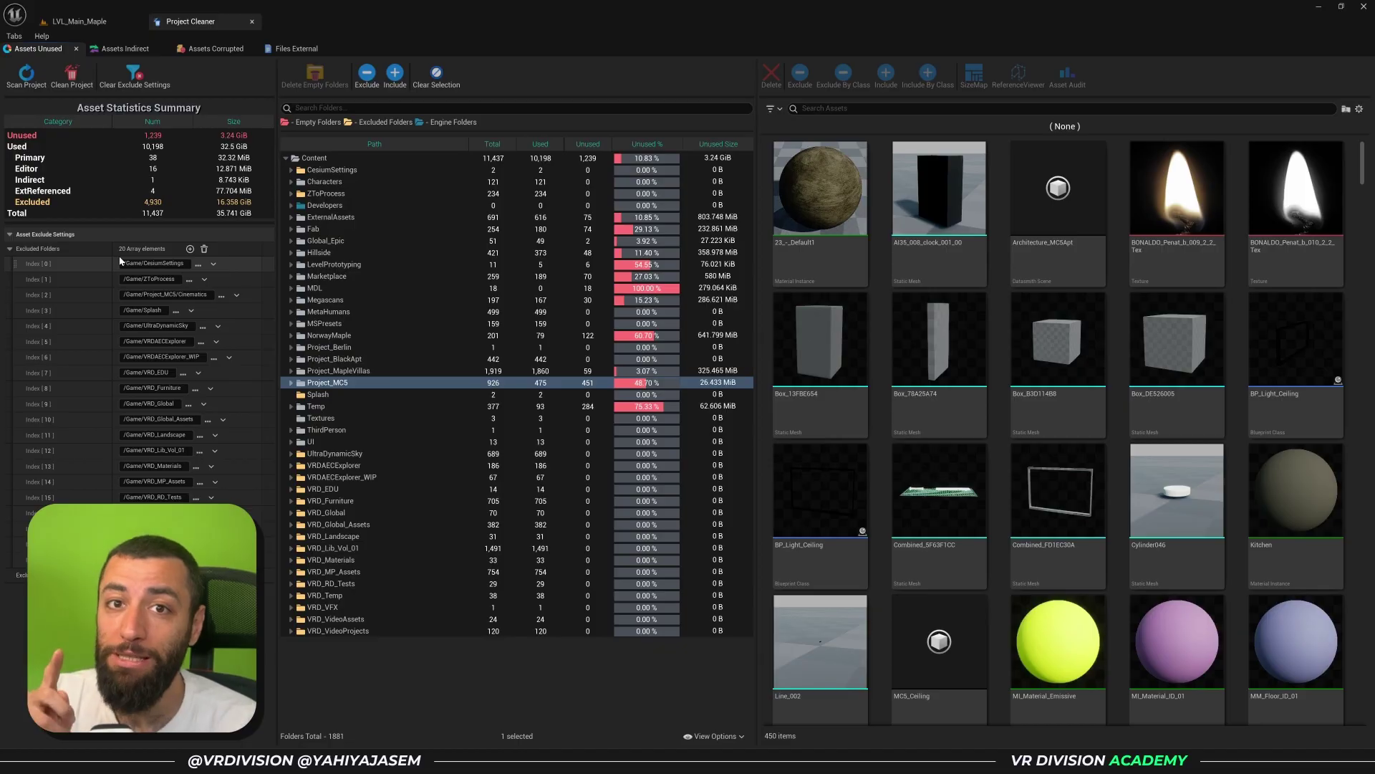